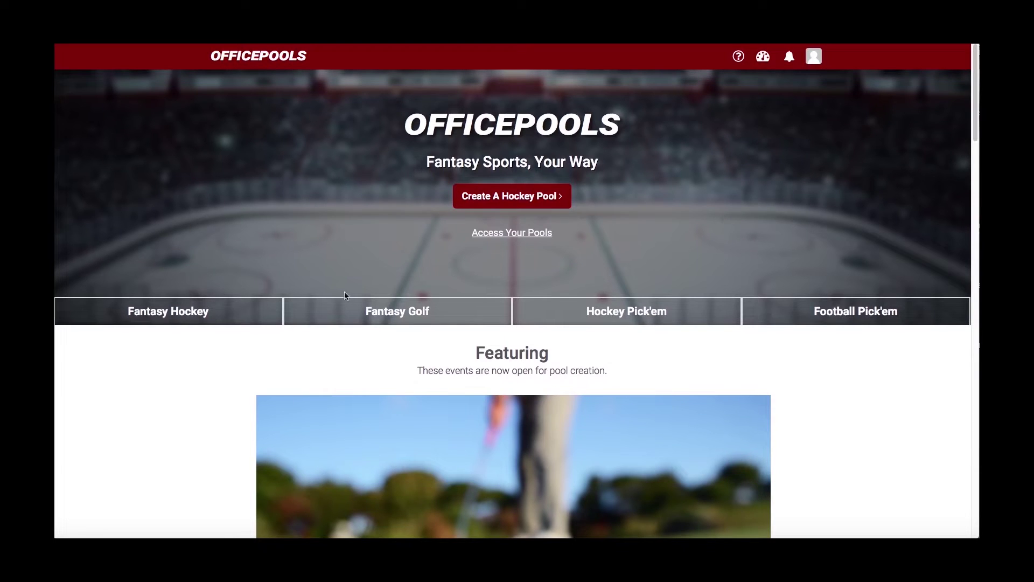
- Open the Fantasy NHL page listing the 2018 Playoffs Box, Draft and Open pools at $20.00
{"action": "left_click", "coordinate": [182, 314]}
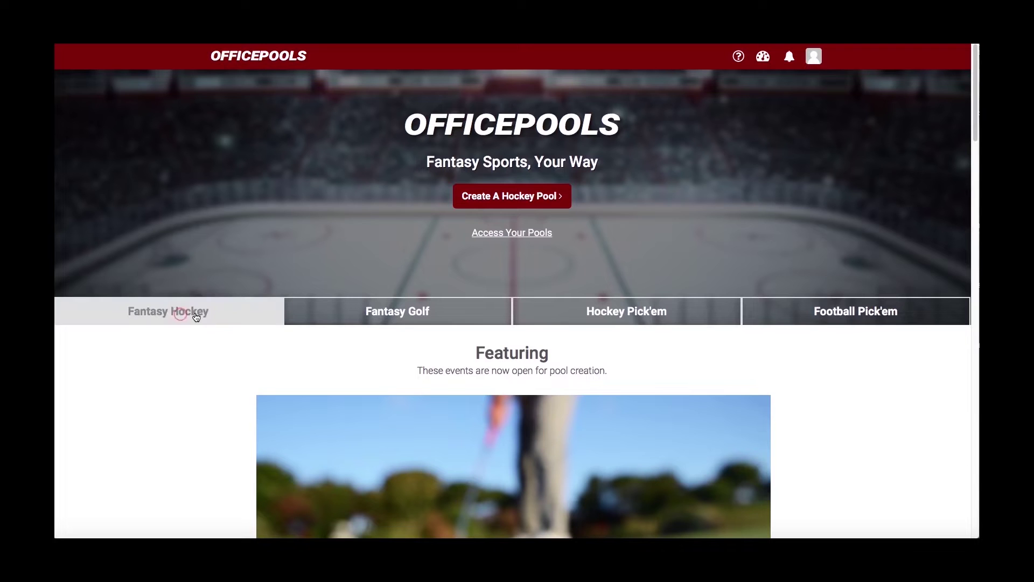
{"action": "left_click", "coordinate": [195, 312]}
{"action": "scroll", "coordinate": [263, 315], "scroll_direction": "down", "scroll_amount": 2}
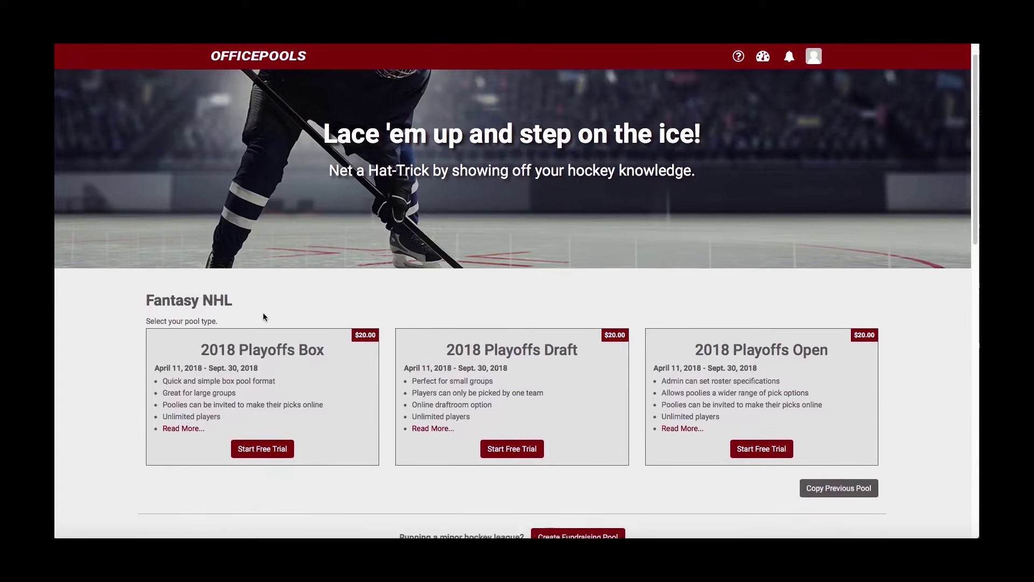
{"action": "scroll", "coordinate": [260, 316], "scroll_direction": "down", "scroll_amount": 1}
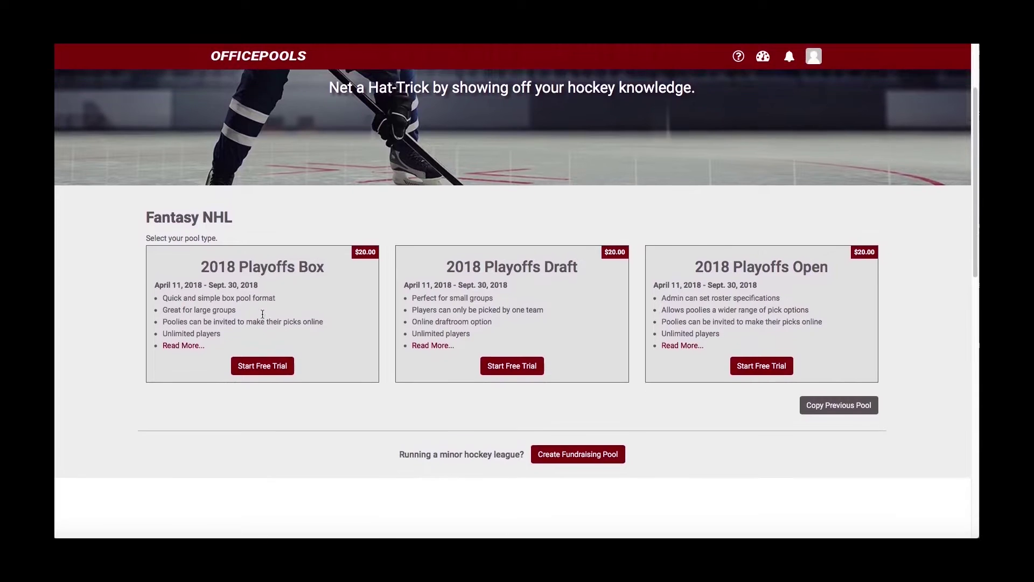
{"action": "scroll", "coordinate": [260, 317], "scroll_direction": "up", "scroll_amount": 3}
{"action": "scroll", "coordinate": [263, 315], "scroll_direction": "down", "scroll_amount": 1}
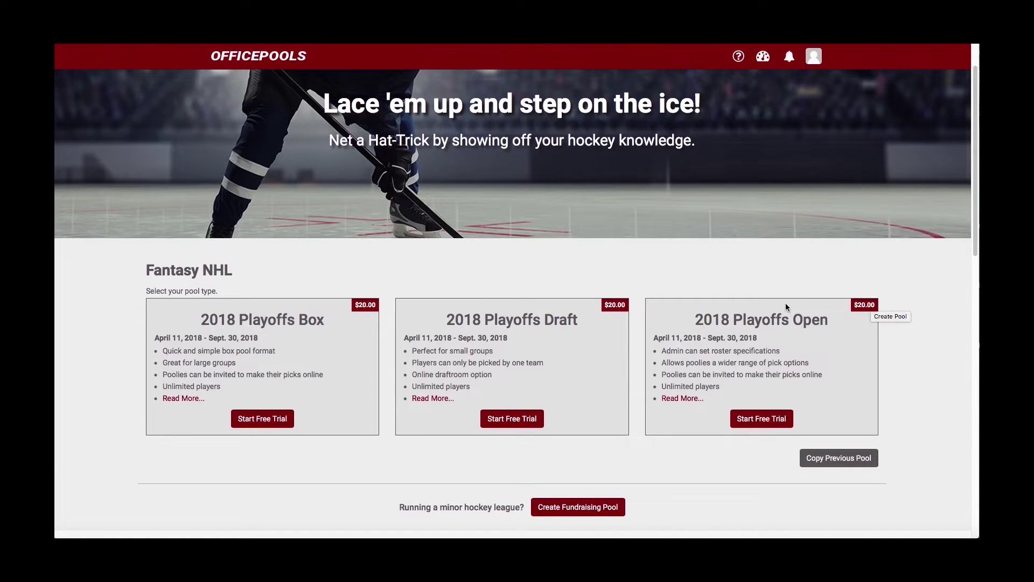
- Start a free-trial 2018 Playoffs Open pool named testpool40 and enter a guest access password
{"action": "left_click", "coordinate": [772, 419]}
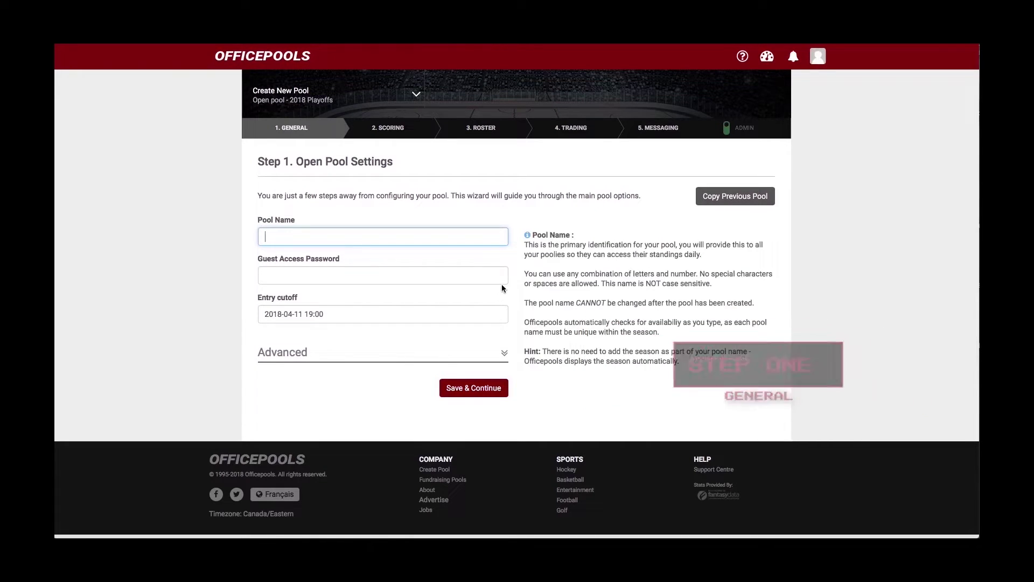
{"action": "type", "text": "testp"}
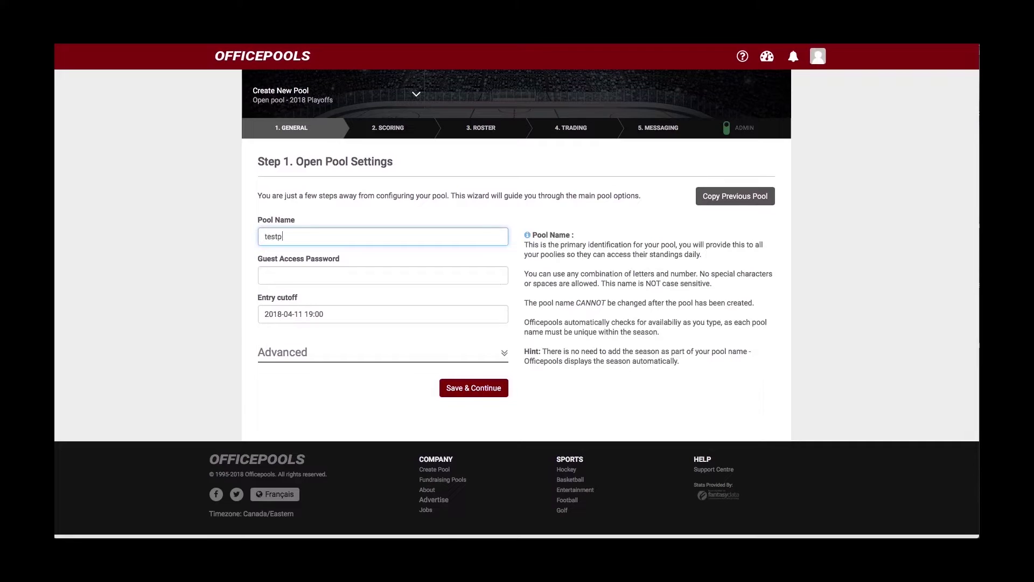
{"action": "type", "text": "ool40"}
{"action": "left_click", "coordinate": [306, 274]}
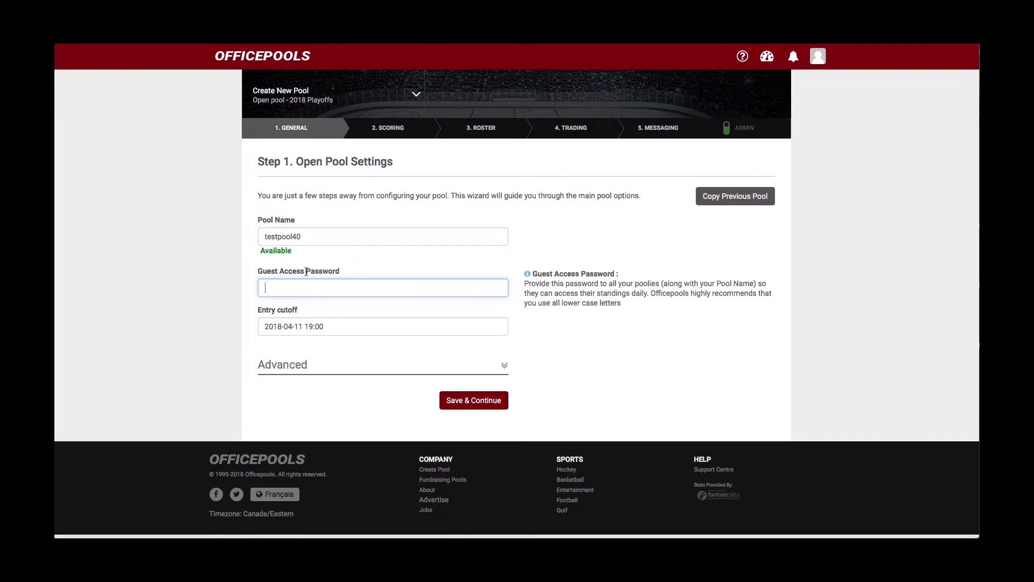
{"action": "type", "text": "guest"}
- Set the entry cutoff date to September 1, 2018 and save the general settings
{"action": "left_click", "coordinate": [352, 329]}
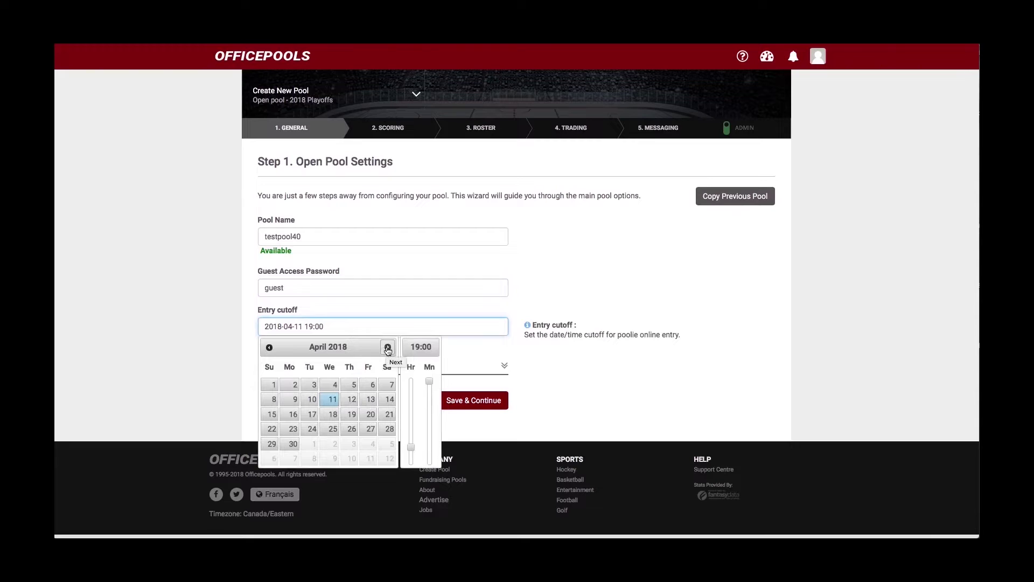
{"action": "left_click", "coordinate": [387, 349]}
{"action": "left_click", "coordinate": [387, 349]}
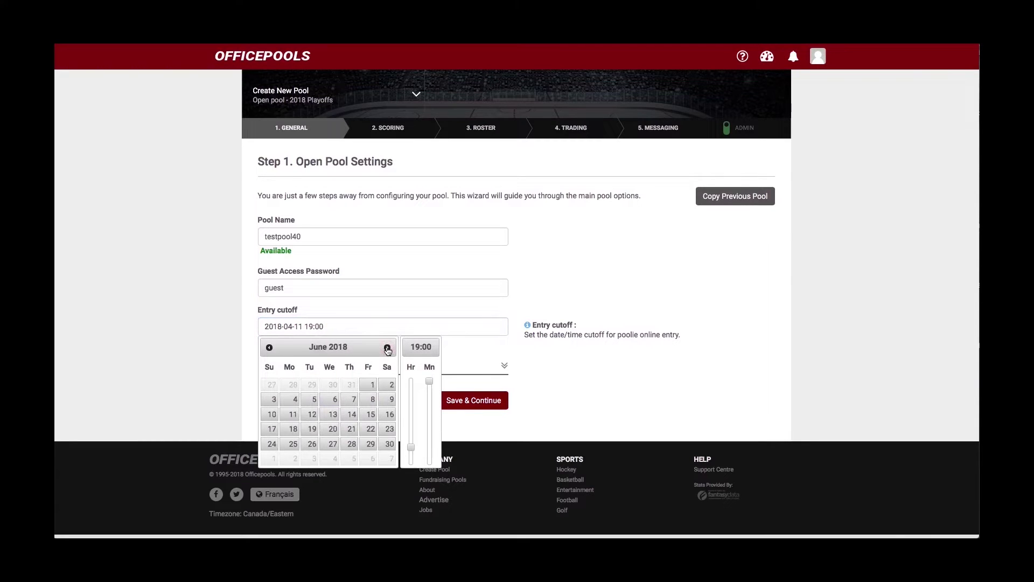
{"action": "left_click", "coordinate": [387, 348]}
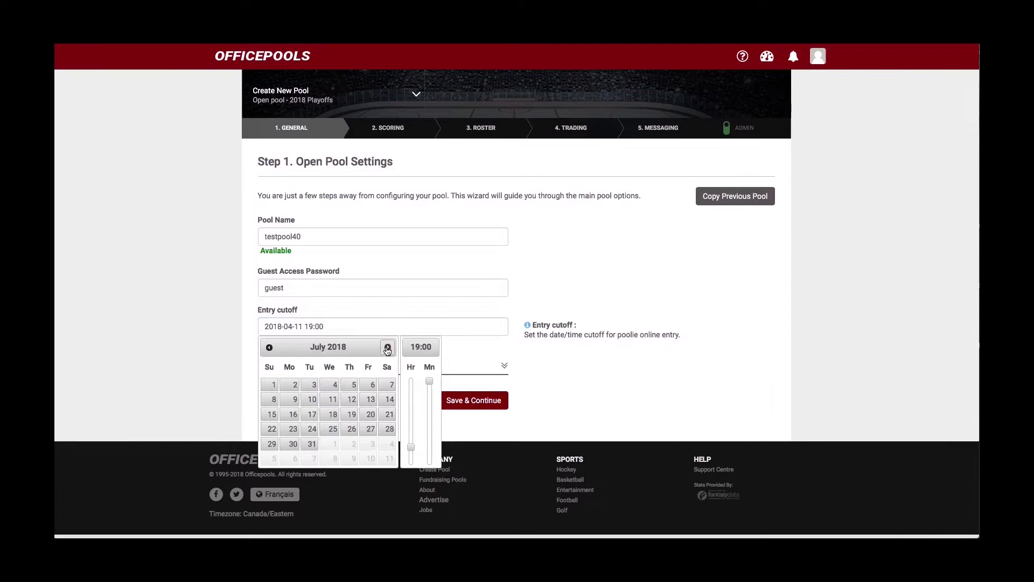
{"action": "left_click", "coordinate": [387, 349]}
{"action": "left_click", "coordinate": [387, 349]}
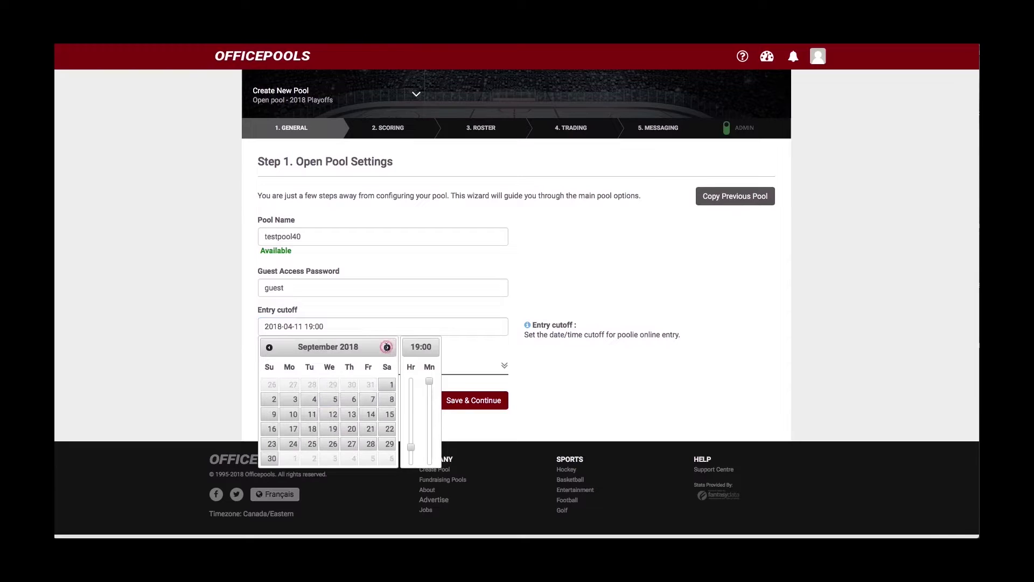
{"action": "left_click", "coordinate": [389, 386]}
{"action": "left_click", "coordinate": [607, 288]}
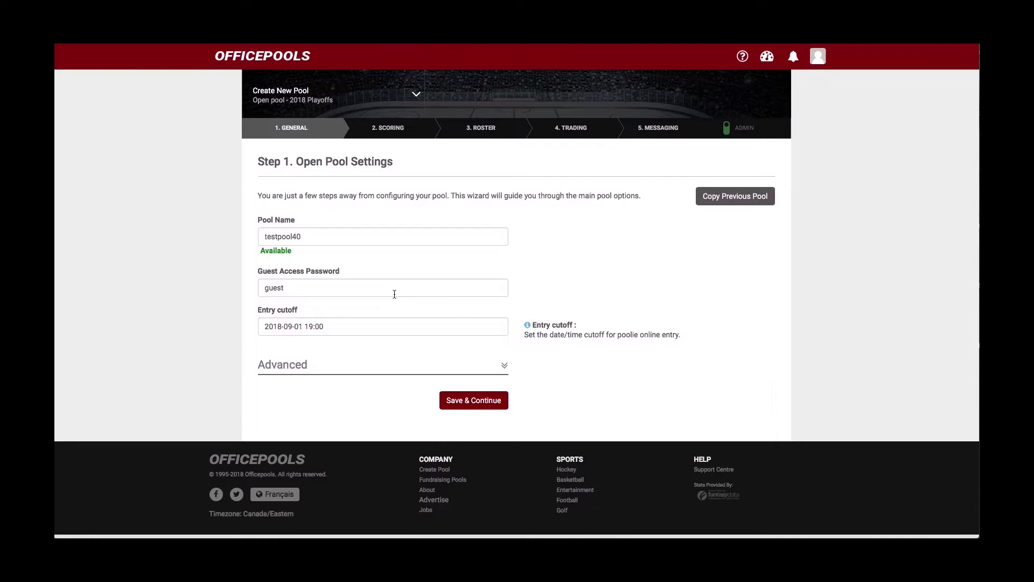
{"action": "left_click", "coordinate": [469, 400]}
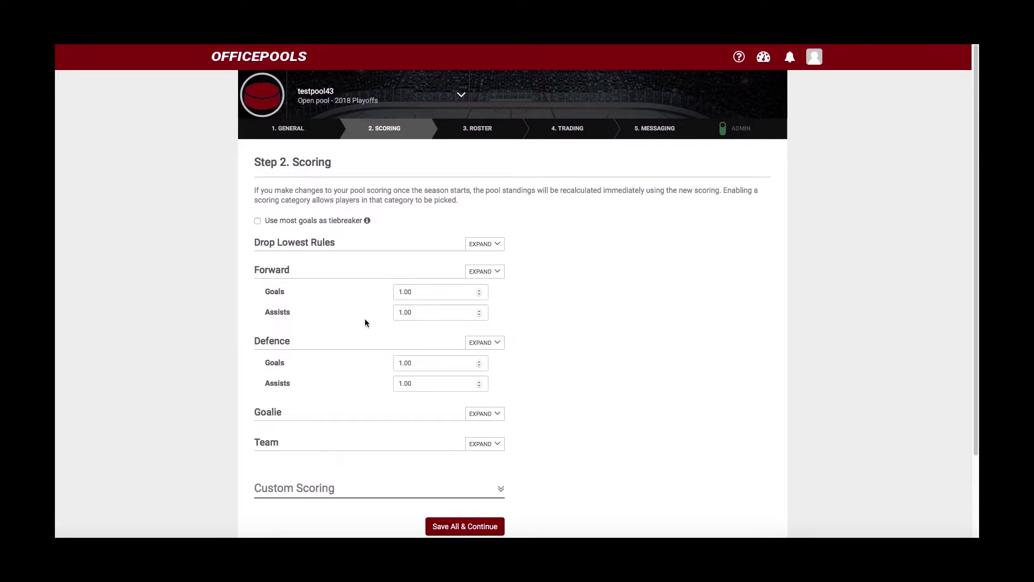
- Expand Forward scoring and set forward goals to 2 points
{"action": "scroll", "coordinate": [365, 321], "scroll_direction": "down", "scroll_amount": 2}
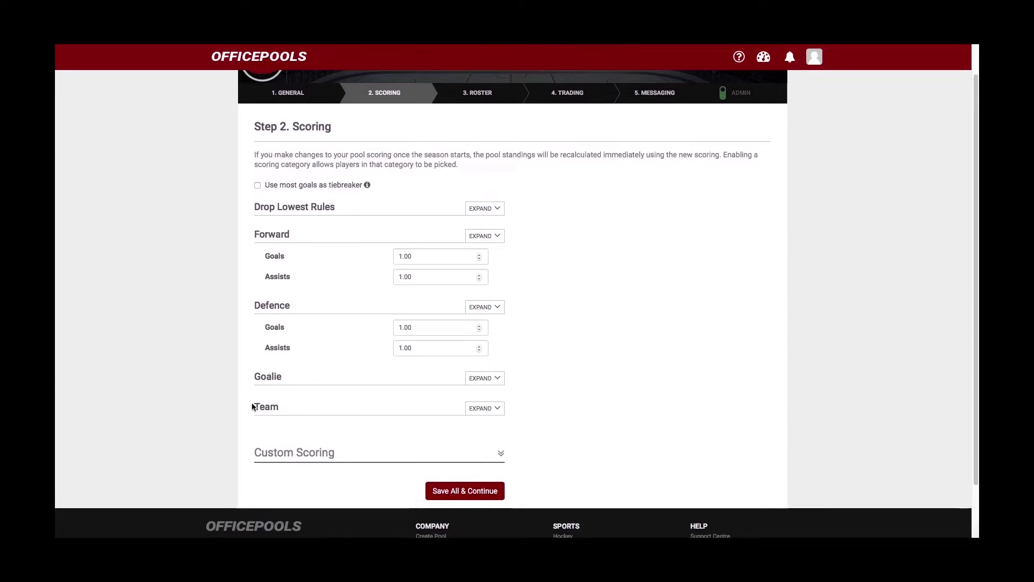
{"action": "scroll", "coordinate": [299, 381], "scroll_direction": "up", "scroll_amount": 2}
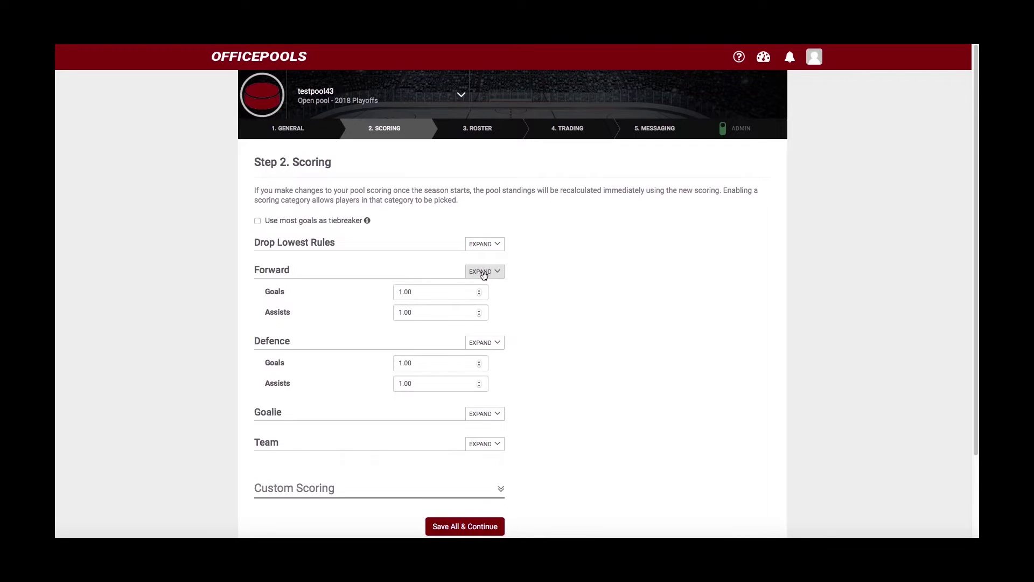
{"action": "left_click", "coordinate": [485, 274]}
{"action": "scroll", "coordinate": [425, 327], "scroll_direction": "down", "scroll_amount": 6}
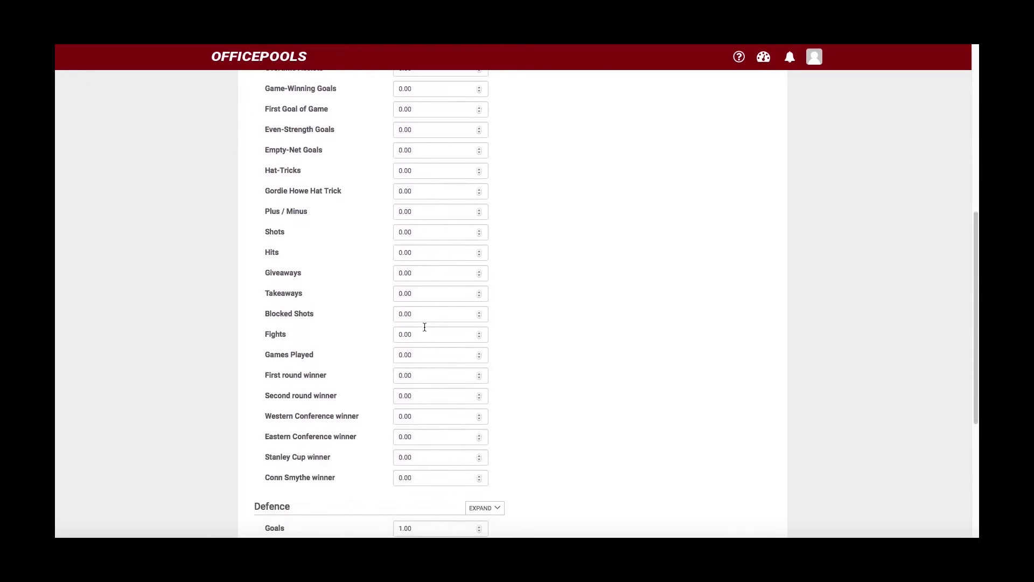
{"action": "scroll", "coordinate": [425, 327], "scroll_direction": "up", "scroll_amount": 7}
{"action": "scroll", "coordinate": [424, 327], "scroll_direction": "up", "scroll_amount": 1}
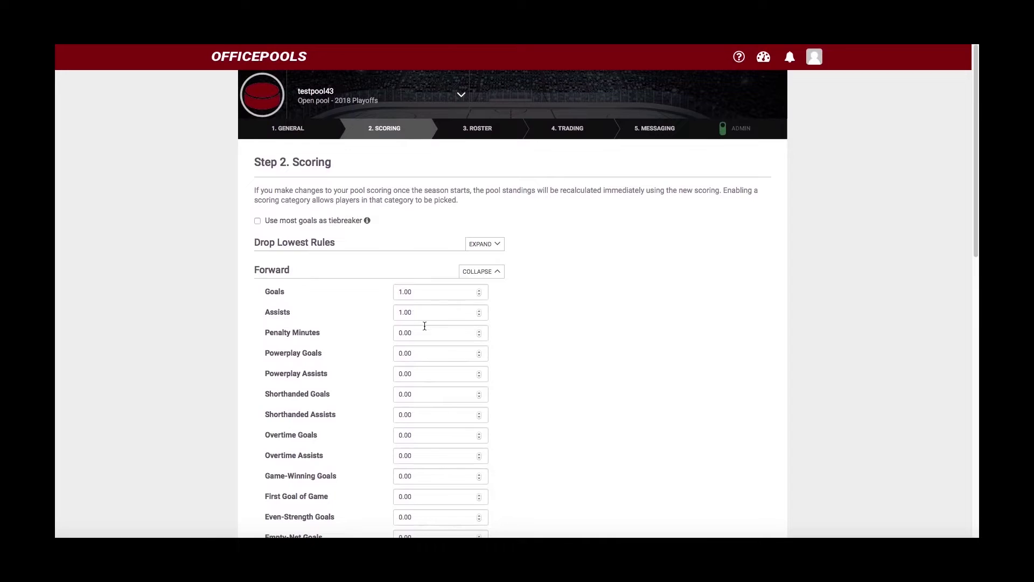
{"action": "left_click", "coordinate": [400, 292]}
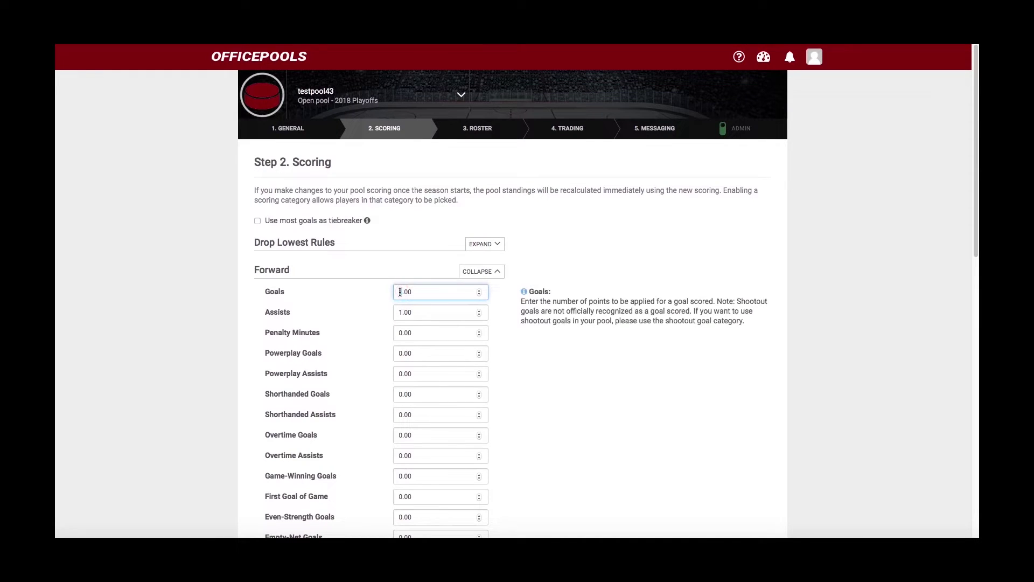
{"action": "type", "text": "2"}
{"action": "left_click", "coordinate": [557, 367]}
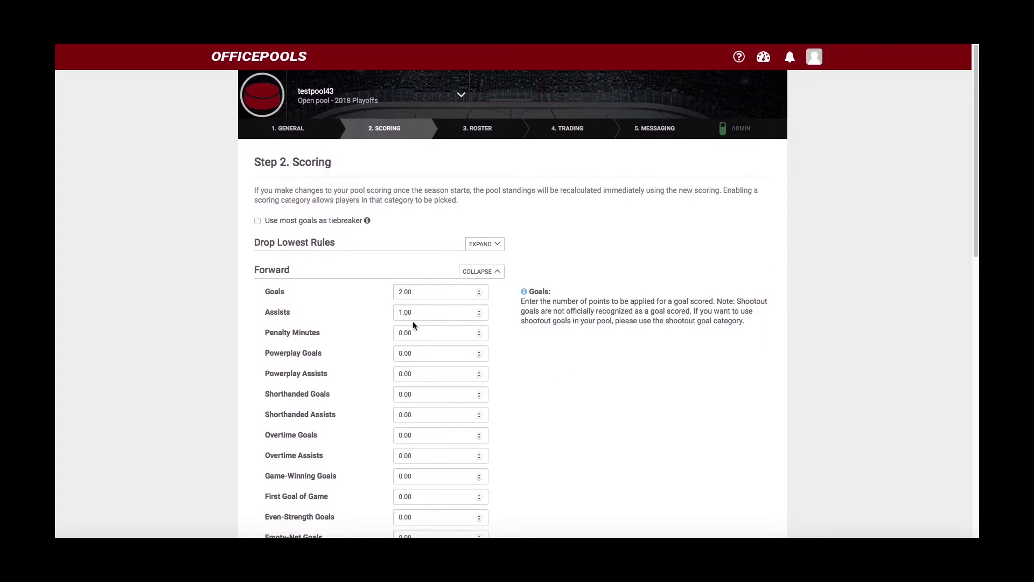
- Set forward hat-tricks to 5 points and collapse the Forward list
{"action": "scroll", "coordinate": [412, 322], "scroll_direction": "down", "scroll_amount": 3}
{"action": "scroll", "coordinate": [413, 322], "scroll_direction": "down", "scroll_amount": 1}
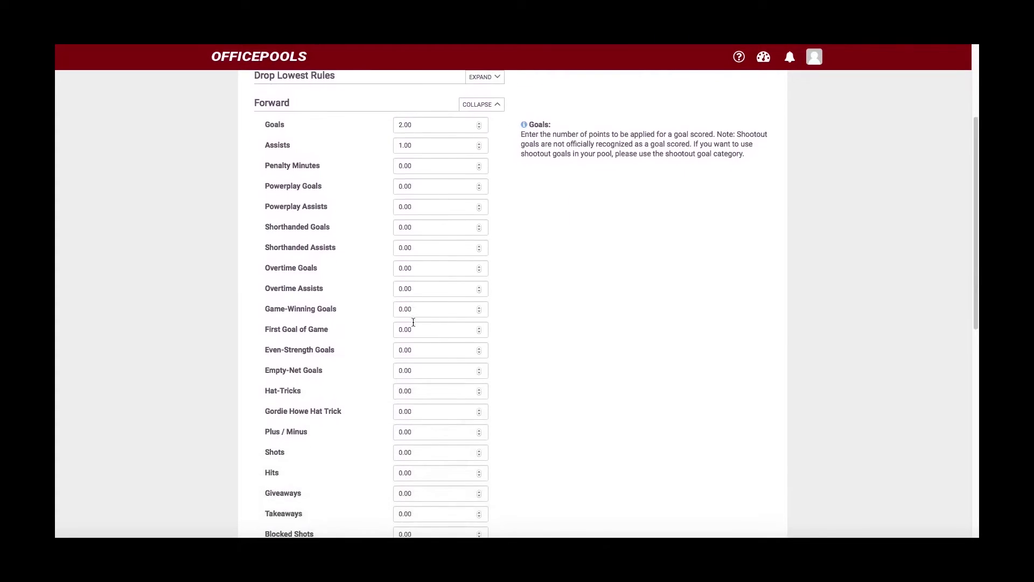
{"action": "scroll", "coordinate": [412, 312], "scroll_direction": "down", "scroll_amount": 1}
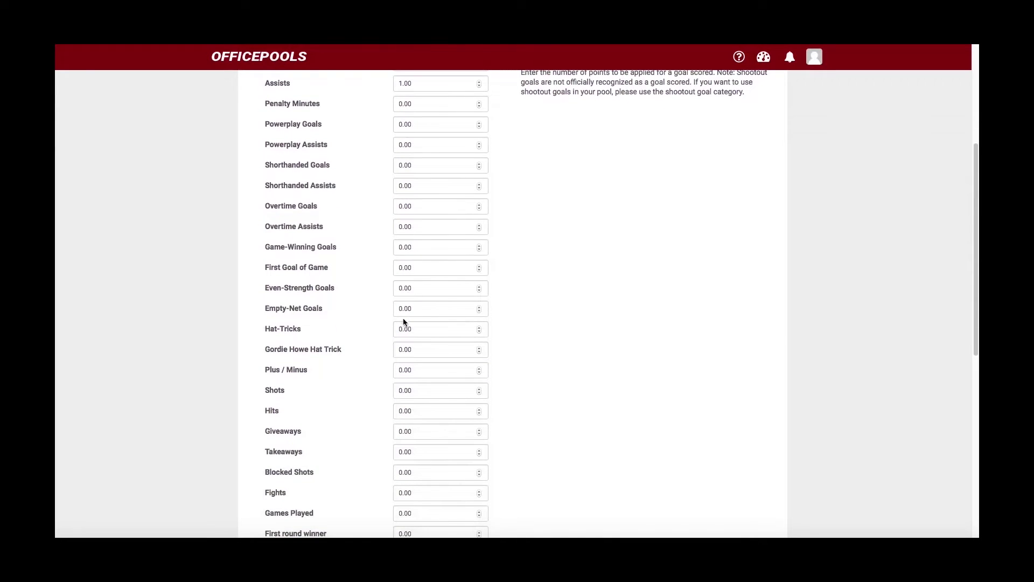
{"action": "left_click", "coordinate": [402, 328]}
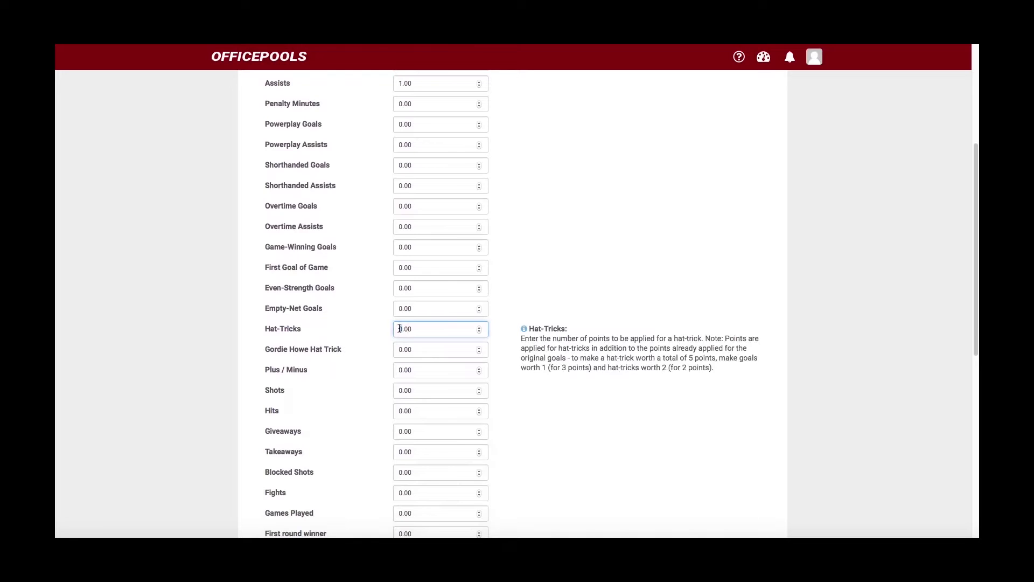
{"action": "type", "text": "5"}
{"action": "left_click", "coordinate": [558, 241]}
{"action": "scroll", "coordinate": [558, 246], "scroll_direction": "up", "scroll_amount": 3}
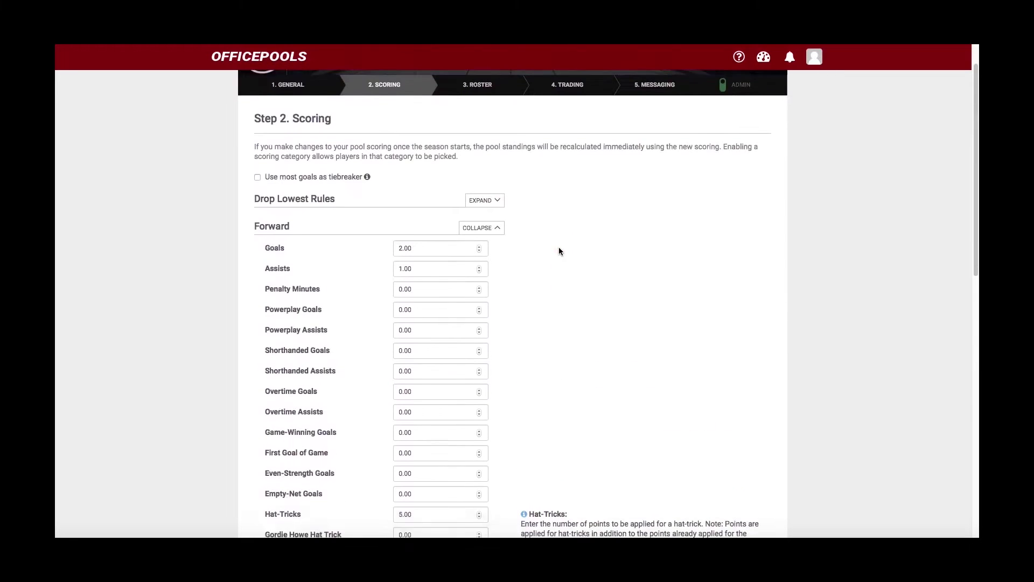
{"action": "left_click", "coordinate": [475, 227]}
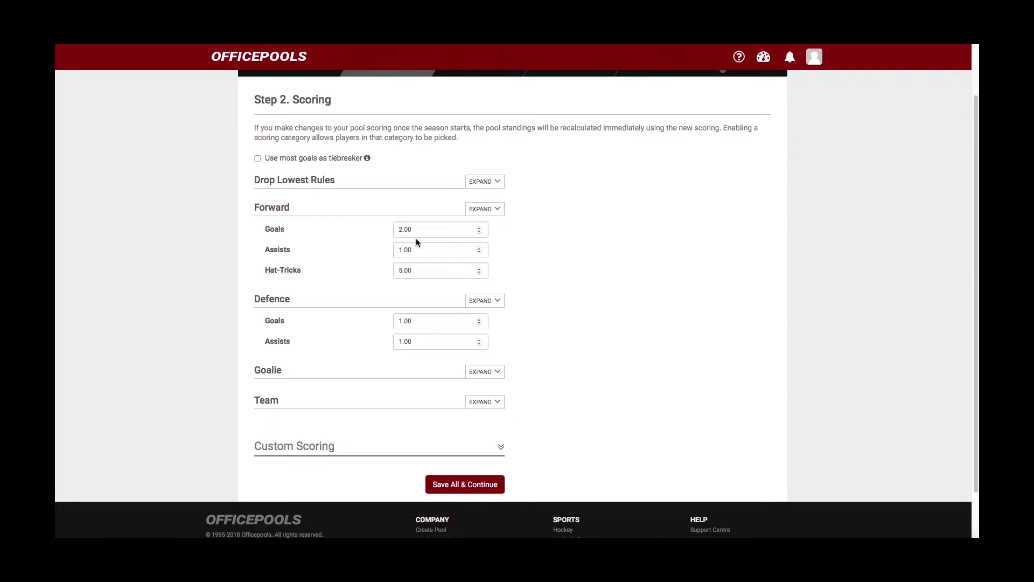
{"action": "scroll", "coordinate": [363, 274], "scroll_direction": "down", "scroll_amount": 1}
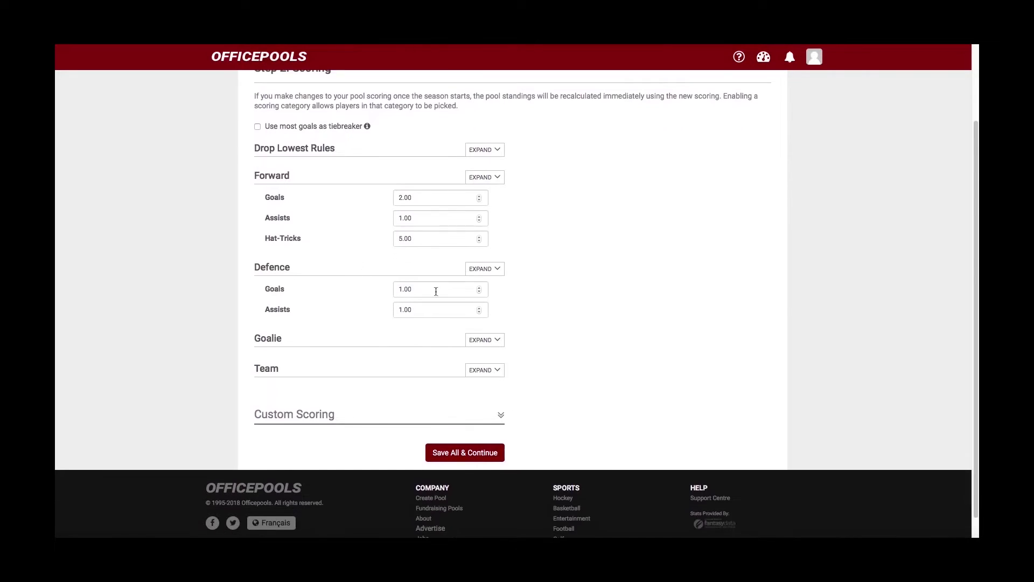
- Expand Defence scoring and set defence goals to 2 points, keeping assists at 1
{"action": "left_click", "coordinate": [483, 271]}
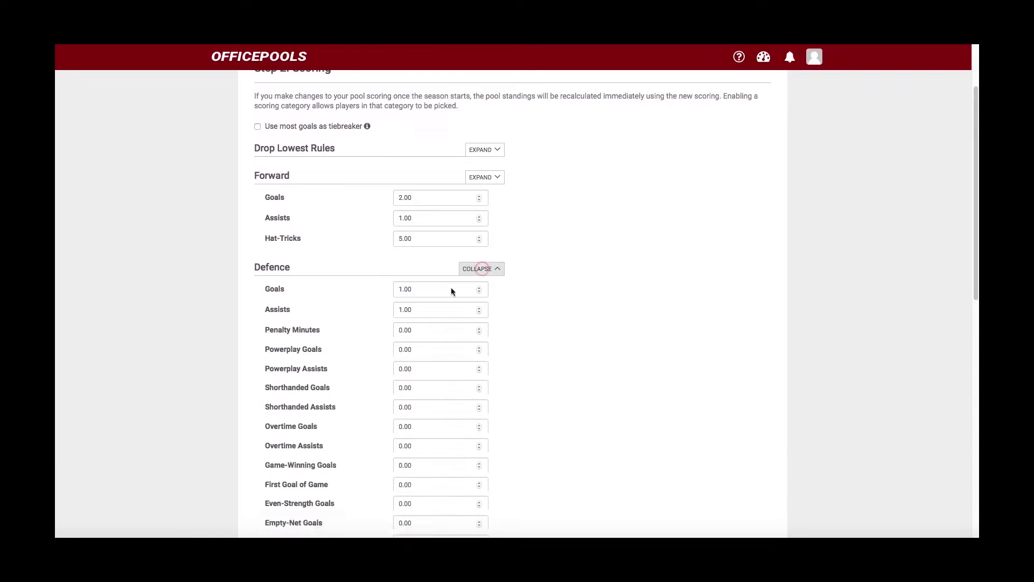
{"action": "left_click", "coordinate": [397, 289]}
{"action": "type", "text": "2"}
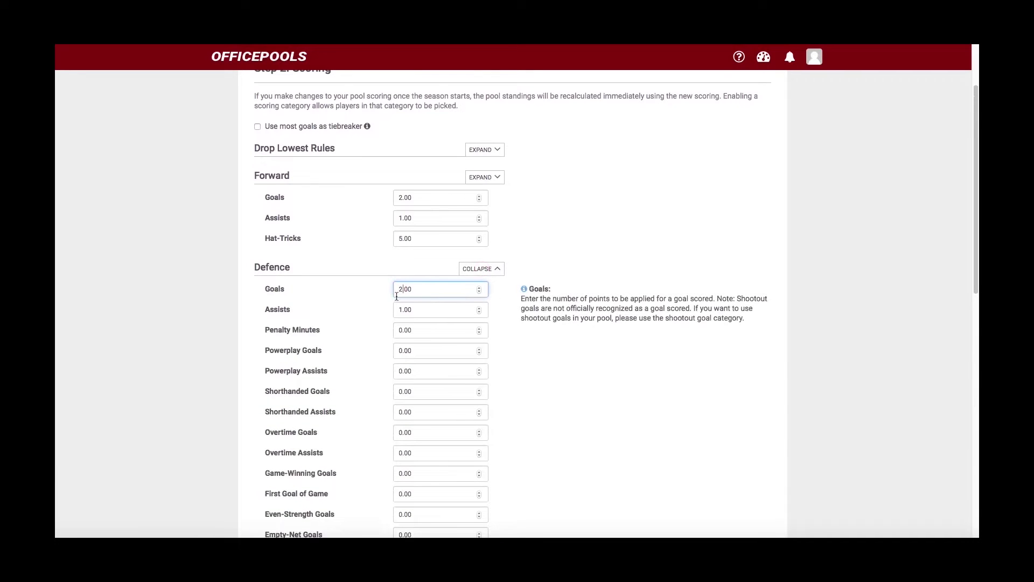
{"action": "left_click", "coordinate": [371, 310]}
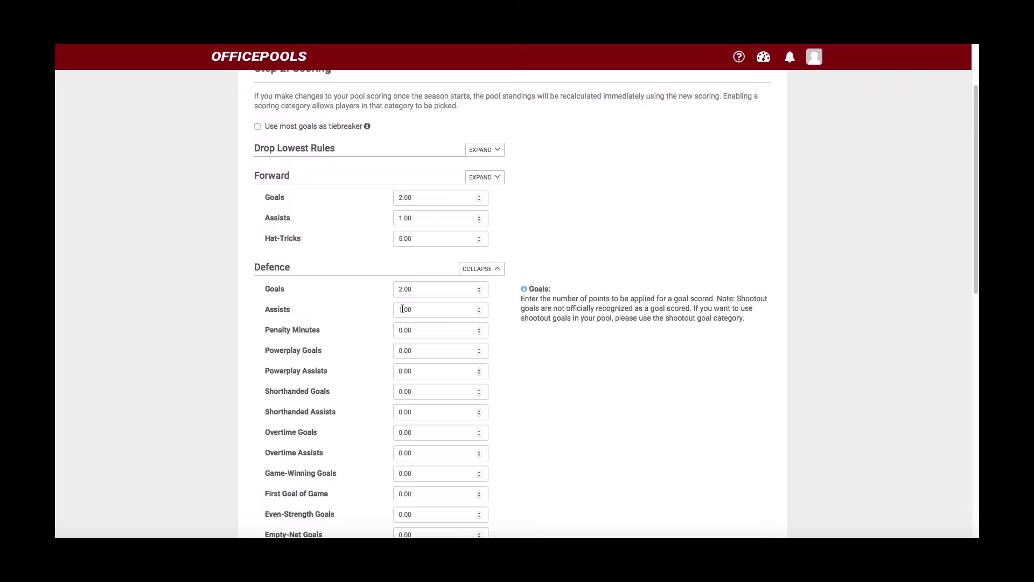
{"action": "left_click", "coordinate": [396, 309]}
- Set defence hat-tricks to 5 points and collapse the Defence list
{"action": "scroll", "coordinate": [373, 340], "scroll_direction": "down", "scroll_amount": 3}
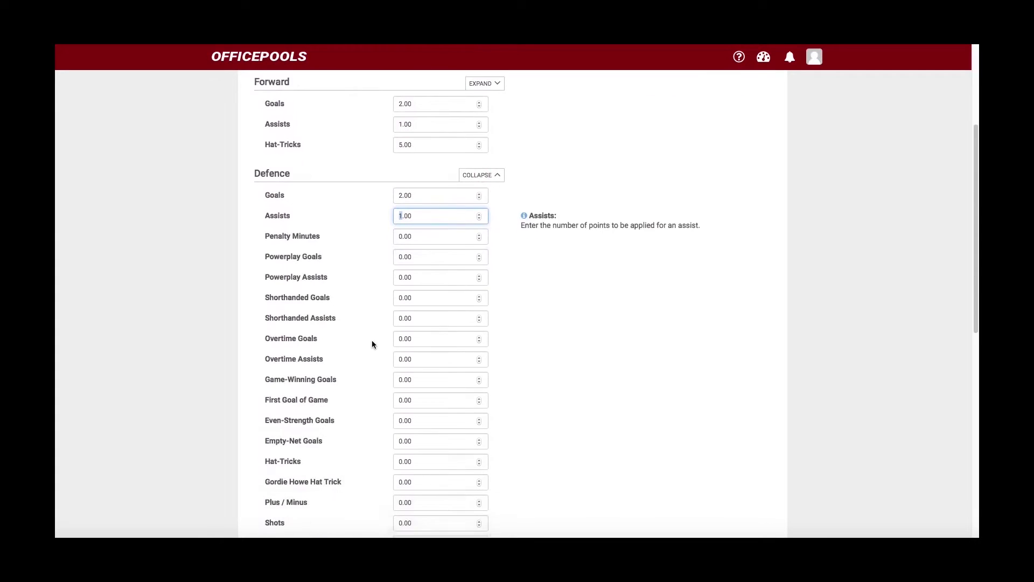
{"action": "scroll", "coordinate": [371, 339], "scroll_direction": "down", "scroll_amount": 2}
{"action": "left_click", "coordinate": [399, 383]}
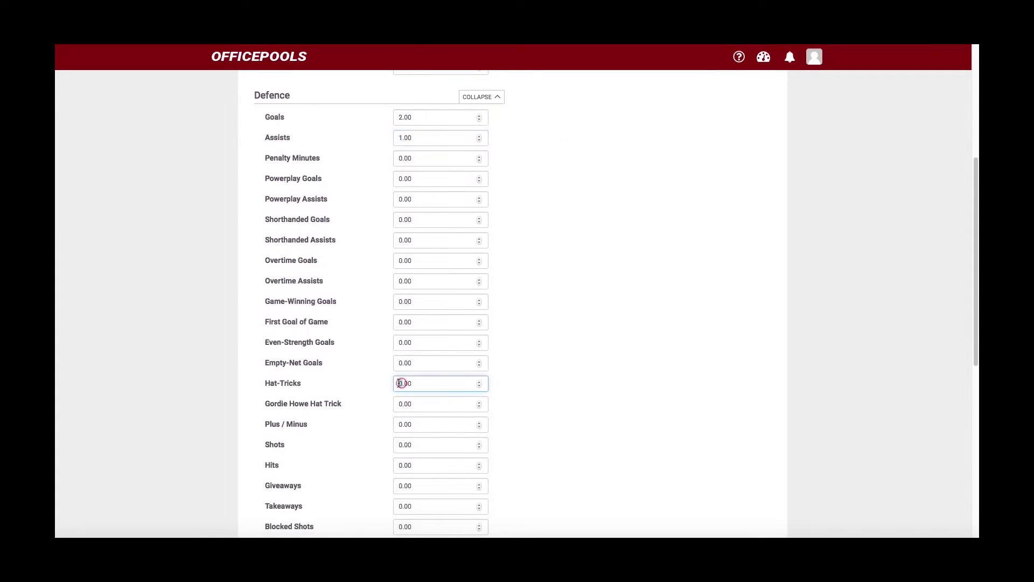
{"action": "type", "text": "5"}
{"action": "left_click", "coordinate": [632, 306]}
{"action": "scroll", "coordinate": [633, 306], "scroll_direction": "up", "scroll_amount": 4}
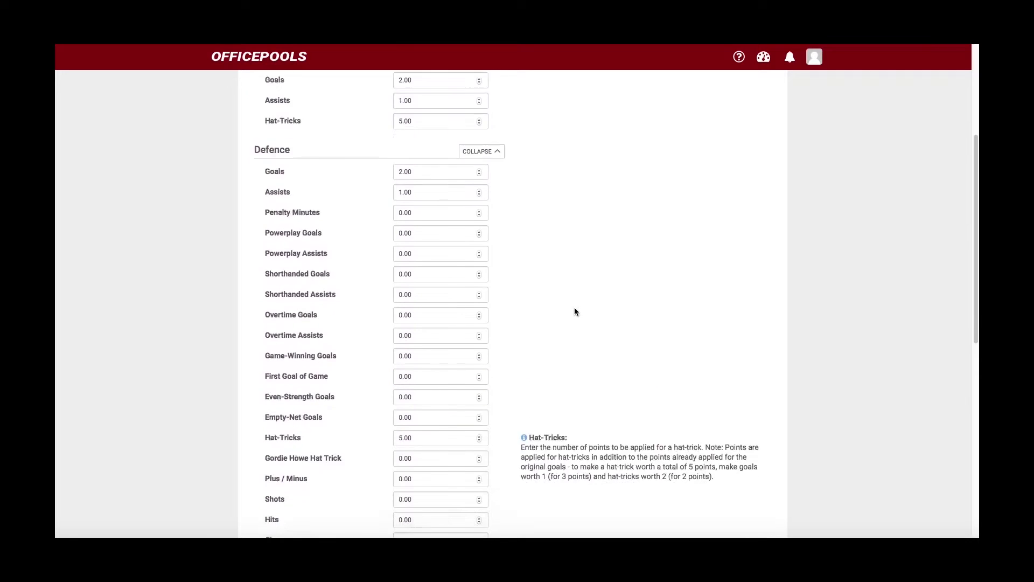
{"action": "left_click", "coordinate": [480, 228]}
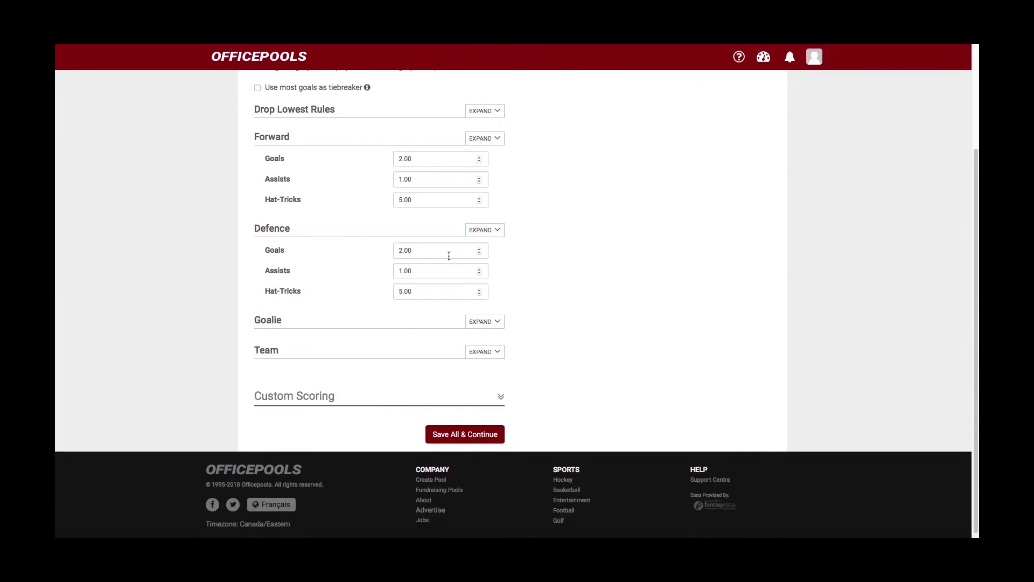
{"action": "scroll", "coordinate": [357, 276], "scroll_direction": "up", "scroll_amount": 3}
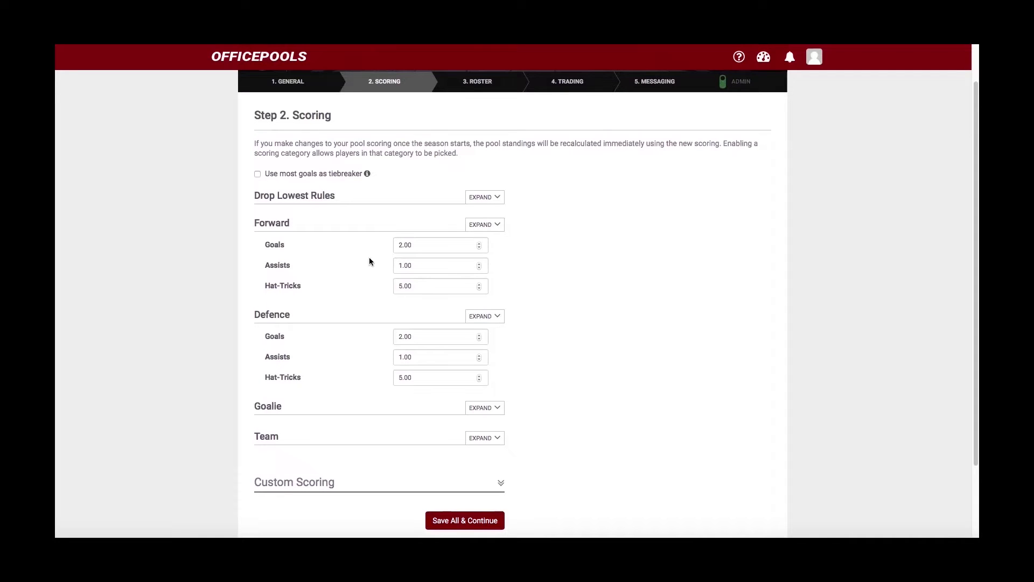
{"action": "scroll", "coordinate": [355, 275], "scroll_direction": "down", "scroll_amount": 3}
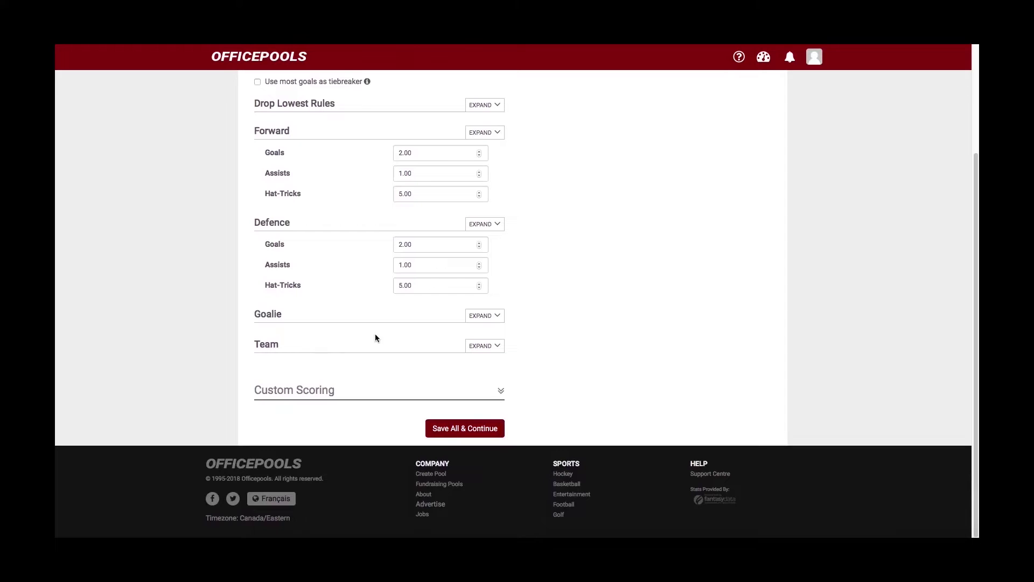
- Expand Goalie scoring and set wins to 2, goals to 50 and assists to 1
{"action": "left_click", "coordinate": [484, 316]}
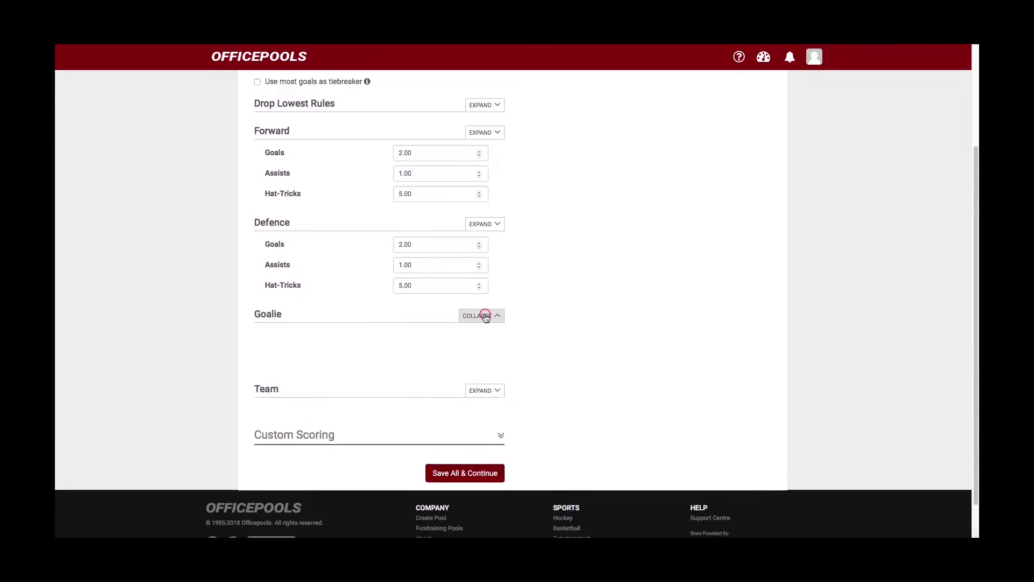
{"action": "scroll", "coordinate": [415, 344], "scroll_direction": "down", "scroll_amount": 2}
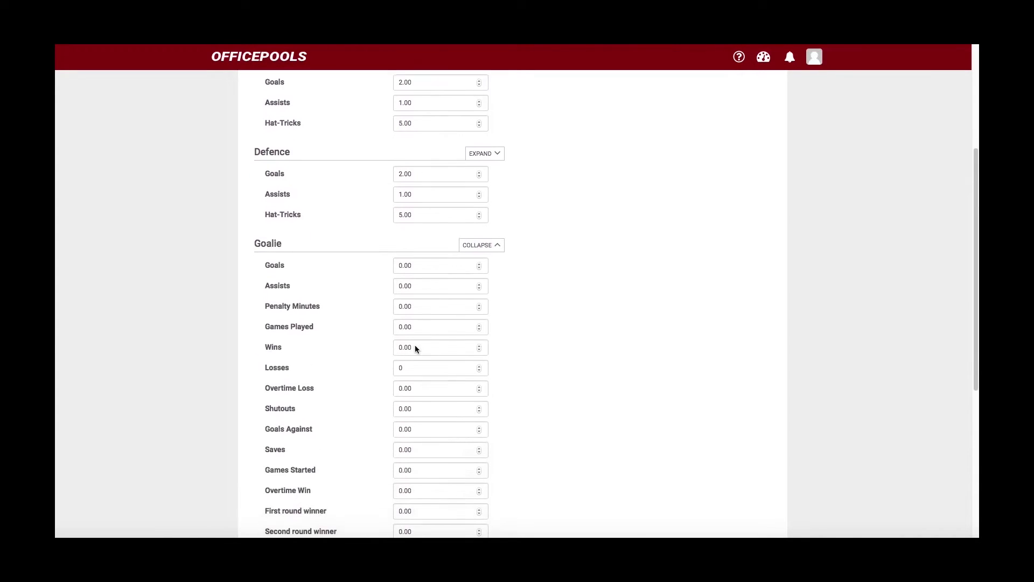
{"action": "left_click", "coordinate": [395, 346]}
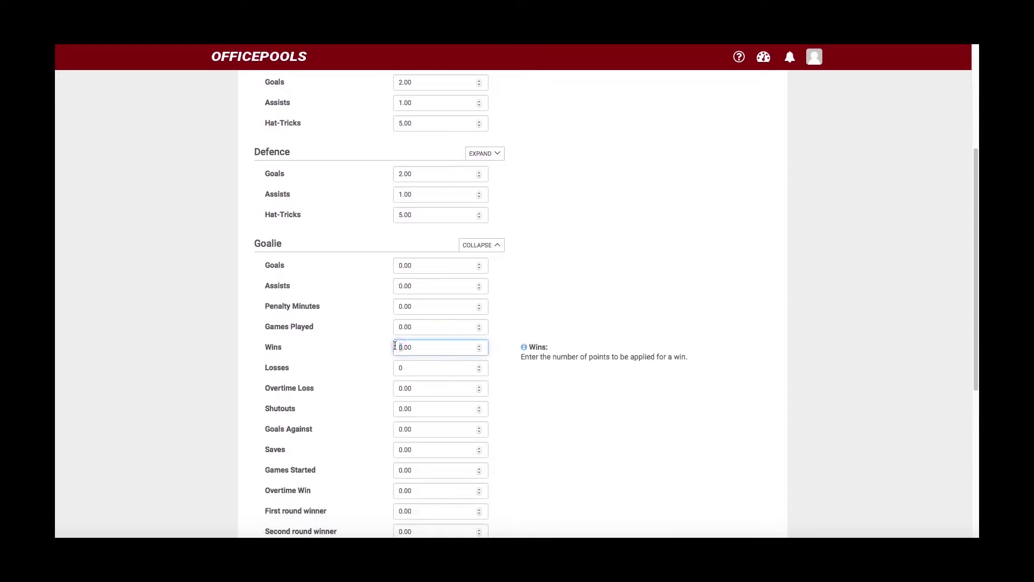
{"action": "type", "text": "2"}
{"action": "left_click", "coordinate": [601, 306]}
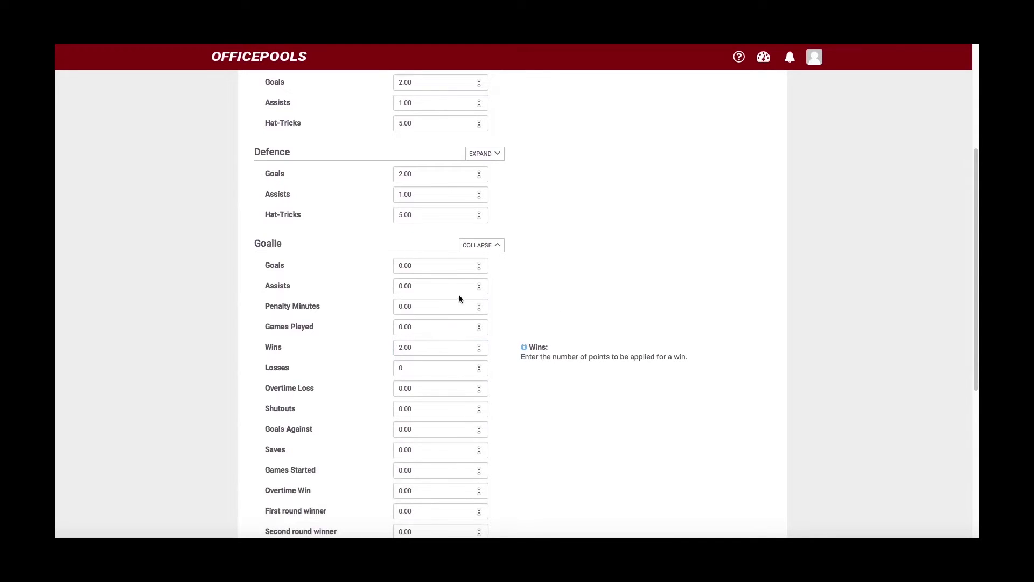
{"action": "double_click", "coordinate": [402, 265]}
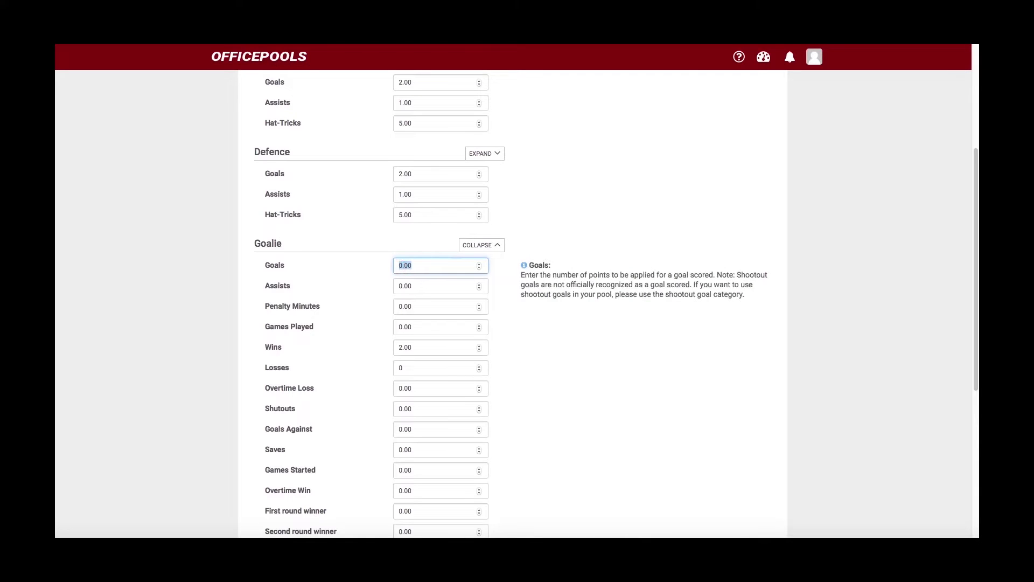
{"action": "type", "text": "50"}
{"action": "left_click", "coordinate": [530, 341]}
{"action": "left_click", "coordinate": [401, 287]}
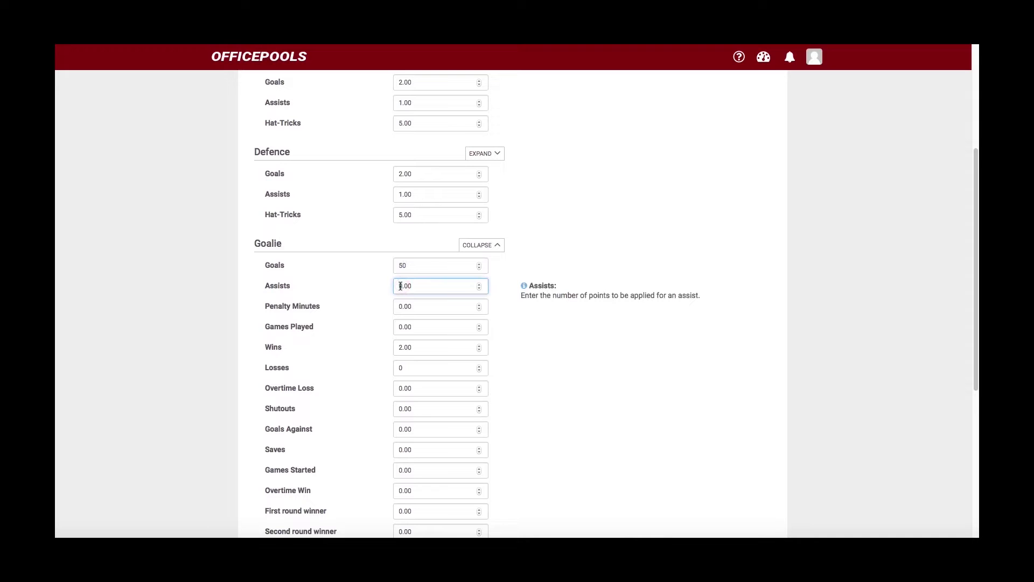
{"action": "left_click", "coordinate": [544, 353]}
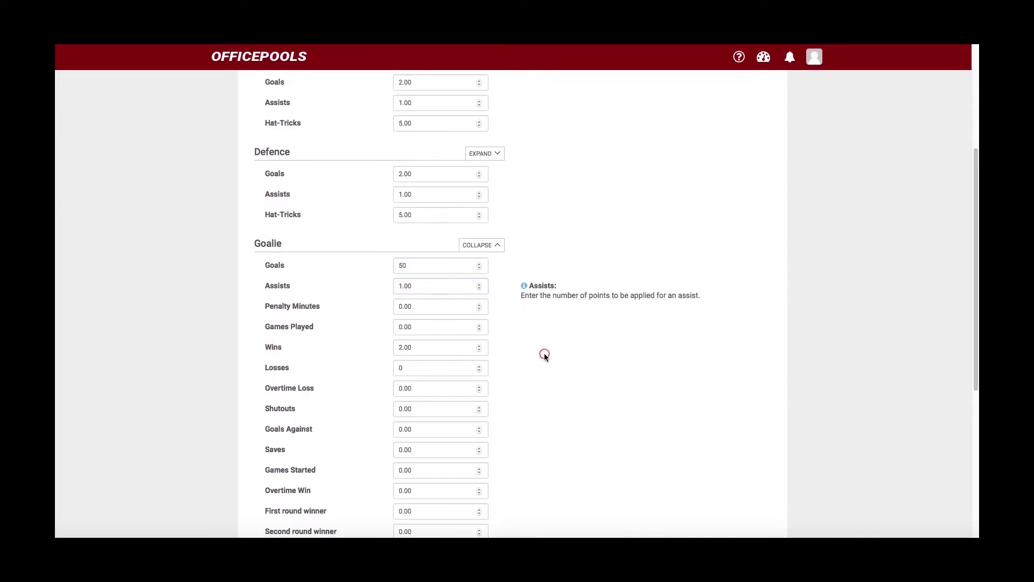
- Return goalie losses to 0 and collapse the Goalie list
{"action": "scroll", "coordinate": [503, 350], "scroll_direction": "down", "scroll_amount": 2}
{"action": "scroll", "coordinate": [503, 351], "scroll_direction": "down", "scroll_amount": 1}
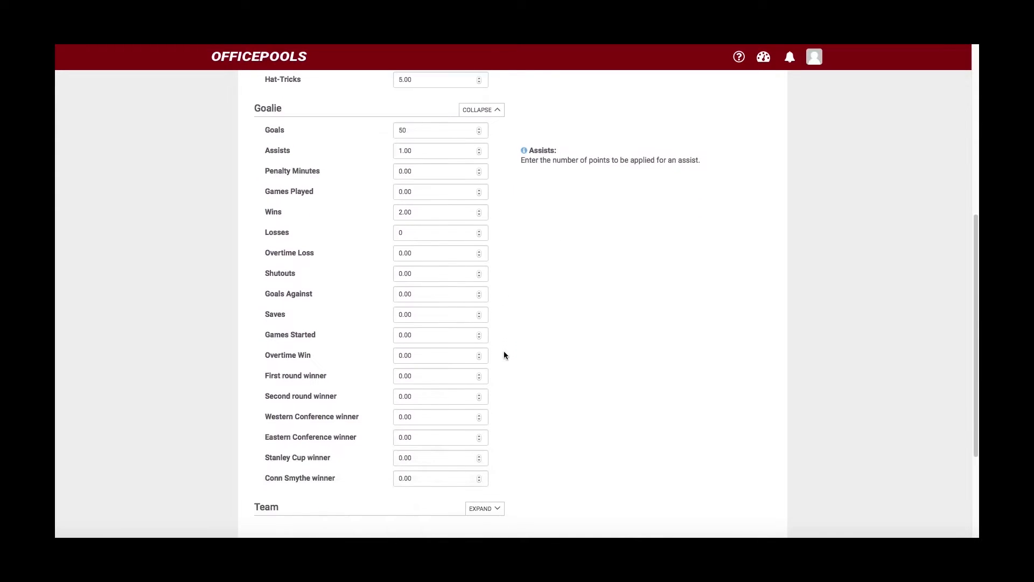
{"action": "left_click", "coordinate": [479, 235]}
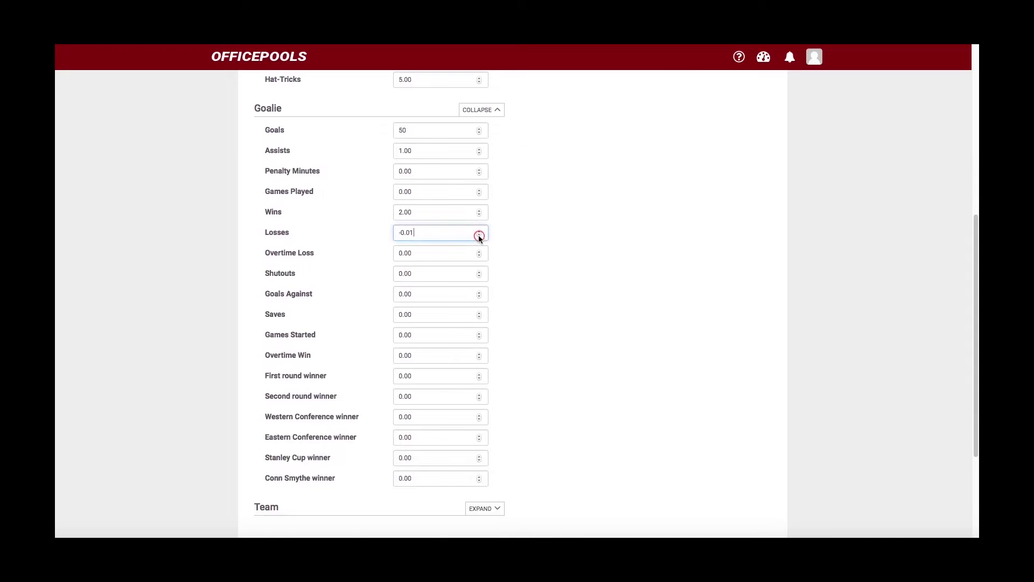
{"action": "left_click", "coordinate": [479, 235]}
{"action": "left_click", "coordinate": [479, 235]}
{"action": "left_click", "coordinate": [480, 232]}
{"action": "left_click", "coordinate": [480, 231]}
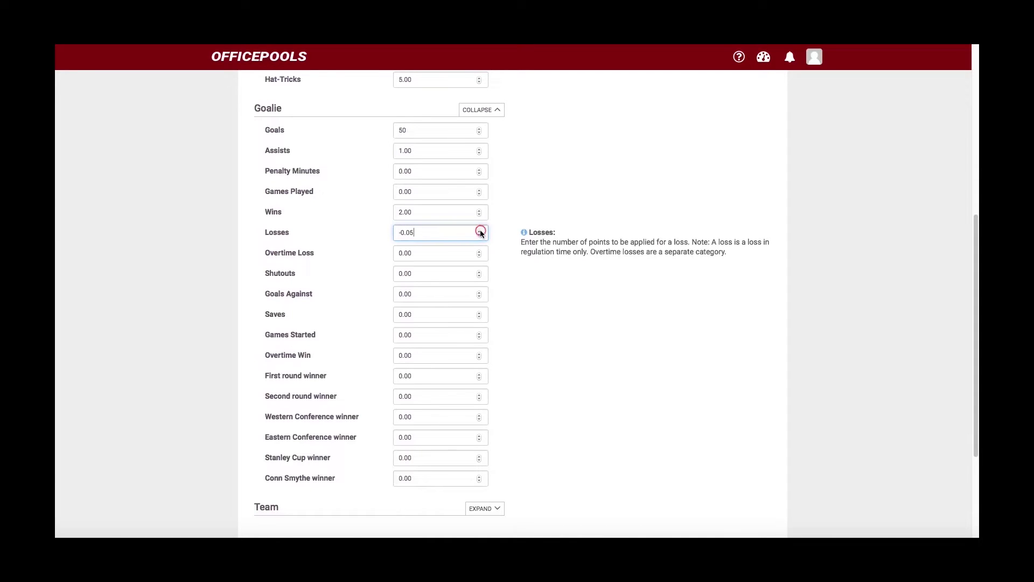
{"action": "left_click", "coordinate": [480, 232]}
{"action": "left_click", "coordinate": [480, 232]}
{"action": "left_click", "coordinate": [481, 231]}
{"action": "left_click", "coordinate": [480, 232]}
{"action": "scroll", "coordinate": [535, 299], "scroll_direction": "up", "scroll_amount": 1}
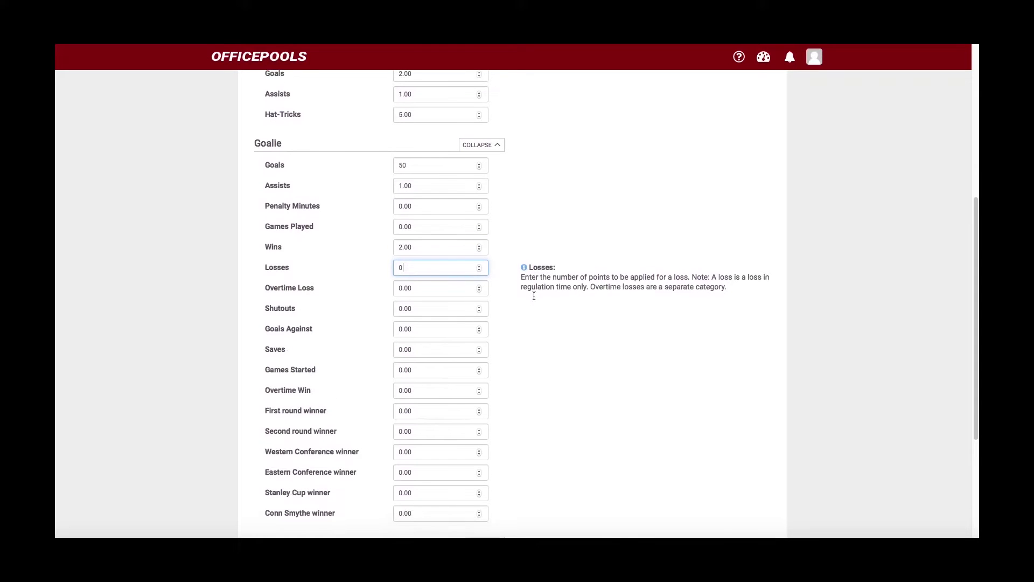
{"action": "scroll", "coordinate": [533, 300], "scroll_direction": "down", "scroll_amount": 3}
{"action": "scroll", "coordinate": [533, 299], "scroll_direction": "up", "scroll_amount": 5}
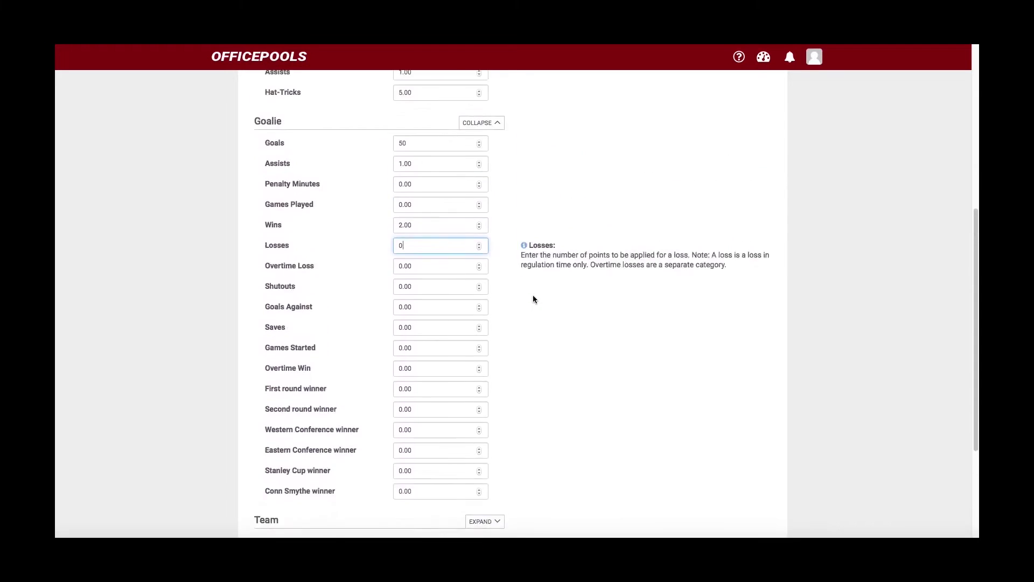
{"action": "left_click", "coordinate": [480, 179]}
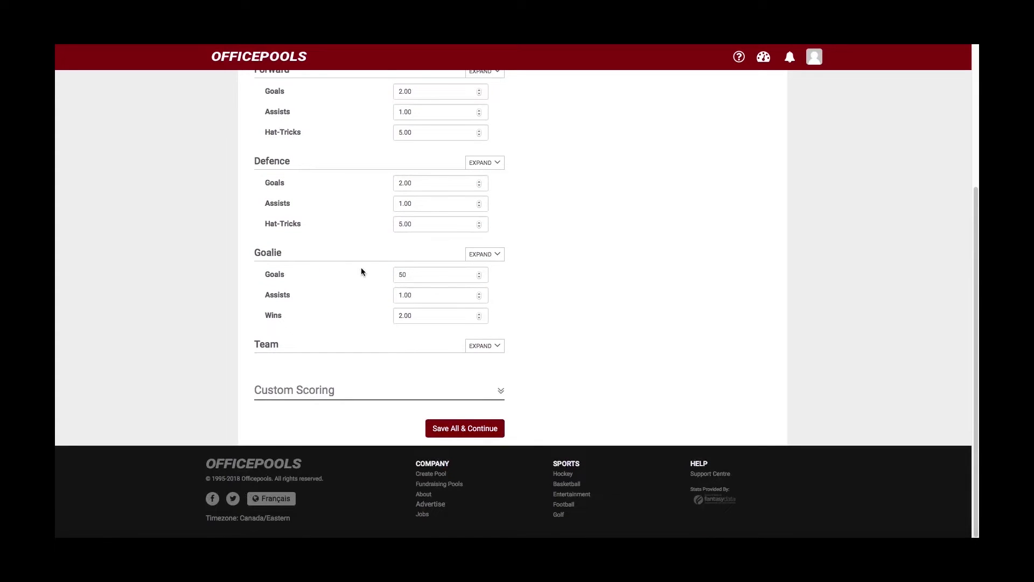
{"action": "left_click", "coordinate": [480, 254]}
{"action": "scroll", "coordinate": [432, 285], "scroll_direction": "down", "scroll_amount": 2}
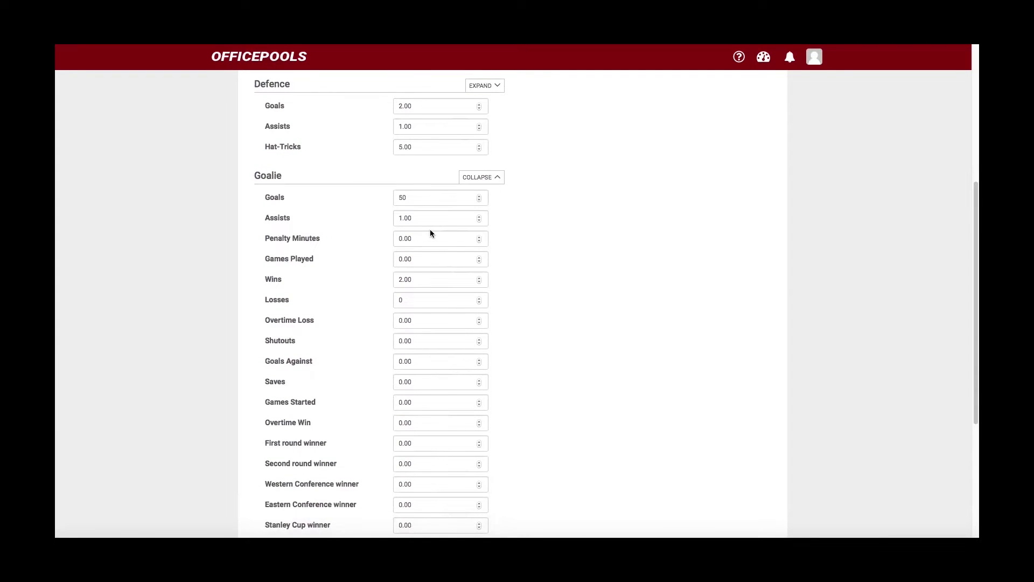
{"action": "scroll", "coordinate": [430, 231], "scroll_direction": "up", "scroll_amount": 1}
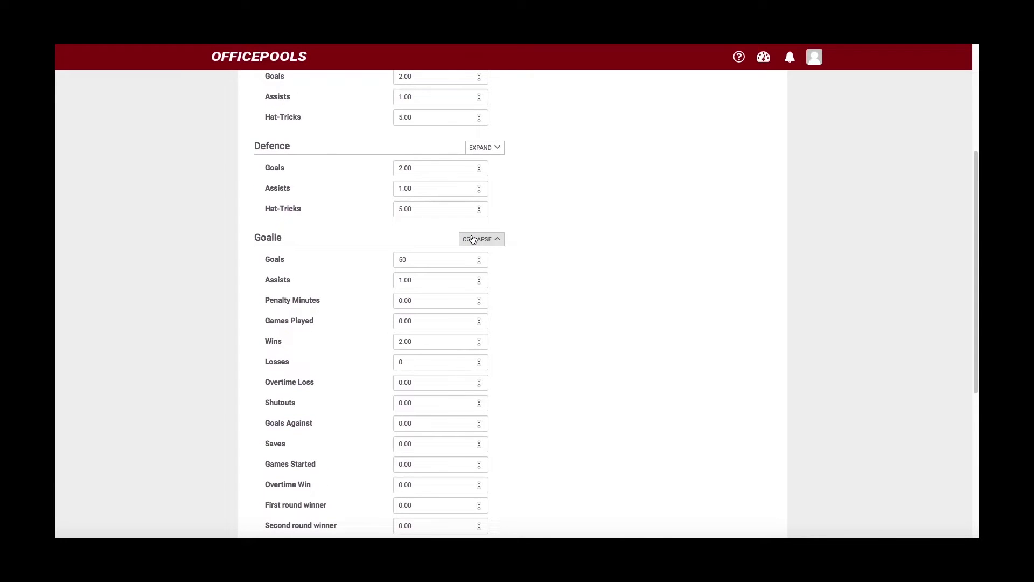
{"action": "left_click", "coordinate": [473, 239]}
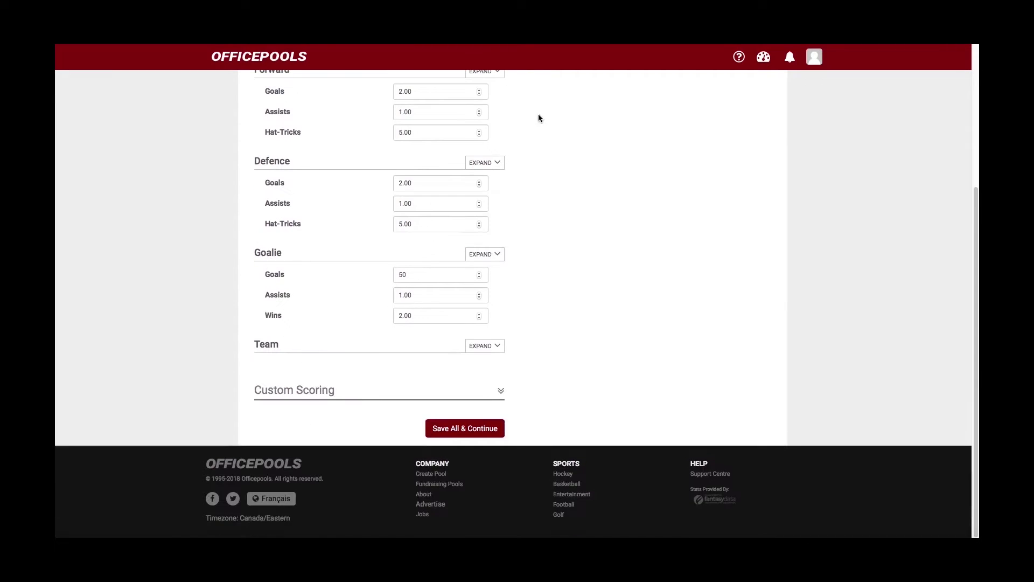
{"action": "scroll", "coordinate": [542, 129], "scroll_direction": "up", "scroll_amount": 1}
{"action": "scroll", "coordinate": [541, 149], "scroll_direction": "down", "scroll_amount": 1}
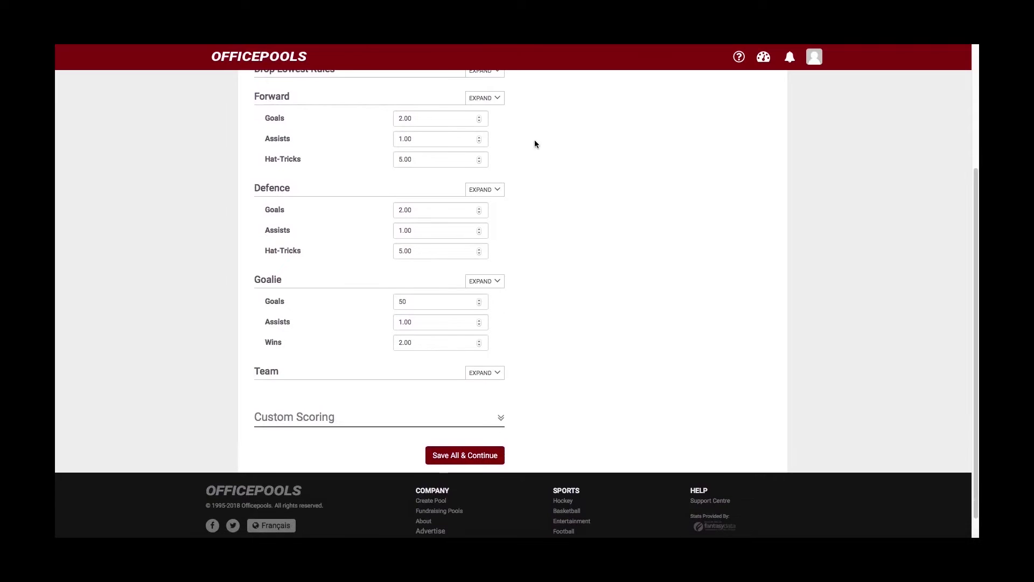
{"action": "scroll", "coordinate": [420, 189], "scroll_direction": "down", "scroll_amount": 1}
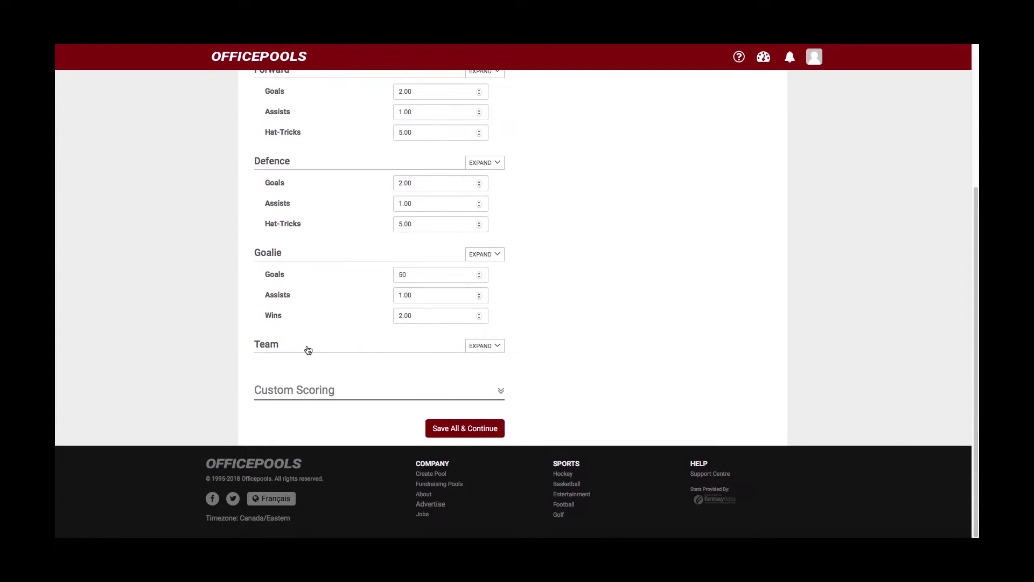
- Expand Team scoring and review Wins through Stanley Cup winner, leaving all at 0.00
{"action": "left_click", "coordinate": [481, 349]}
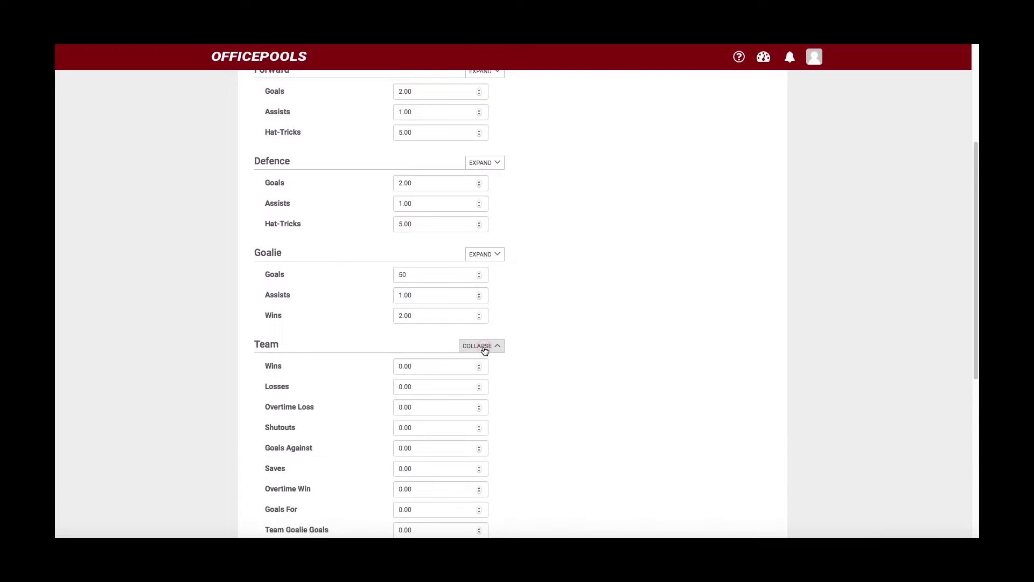
{"action": "scroll", "coordinate": [484, 351], "scroll_direction": "down", "scroll_amount": 2}
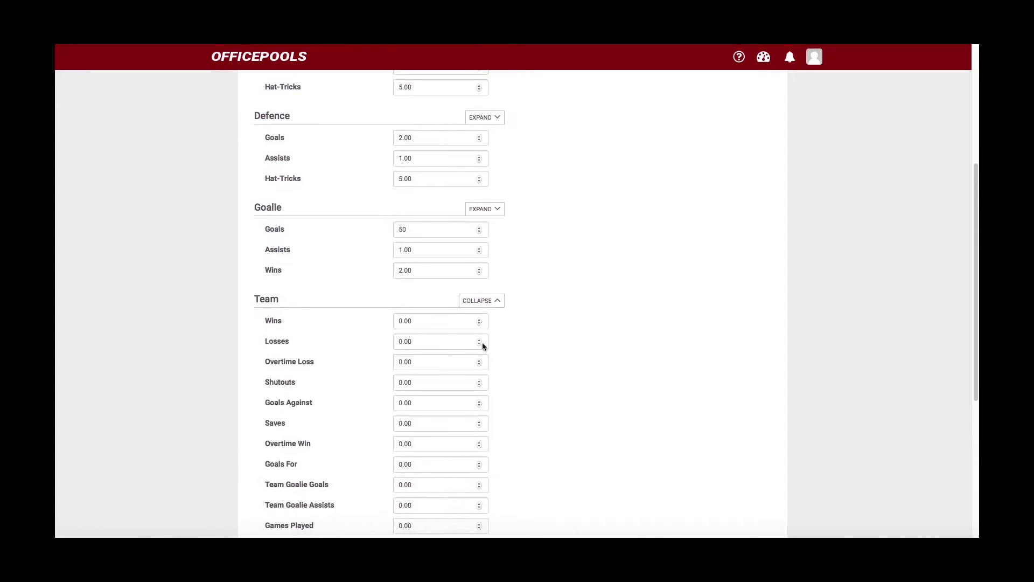
{"action": "scroll", "coordinate": [319, 217], "scroll_direction": "down", "scroll_amount": 1}
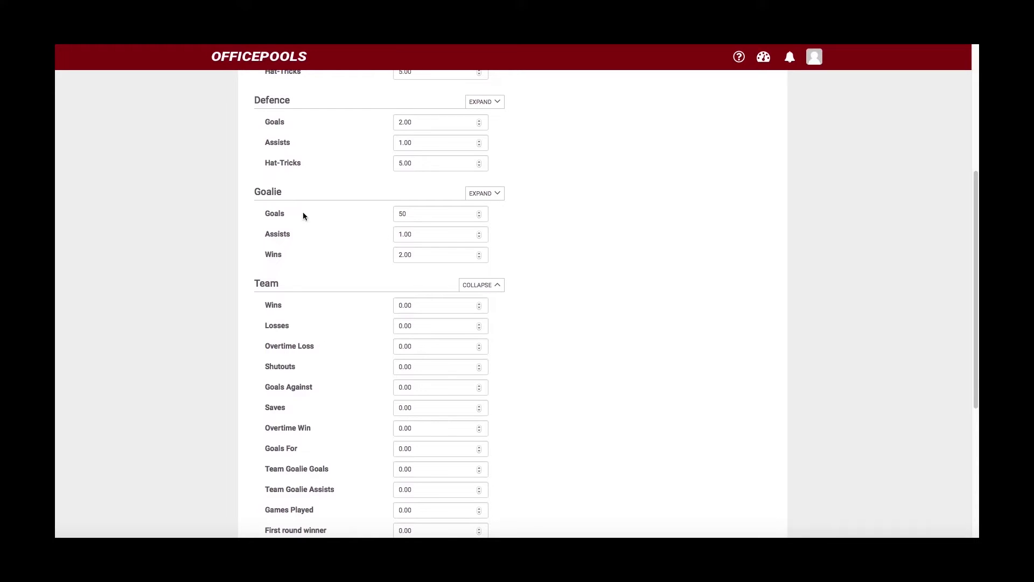
{"action": "scroll", "coordinate": [300, 215], "scroll_direction": "down", "scroll_amount": 2}
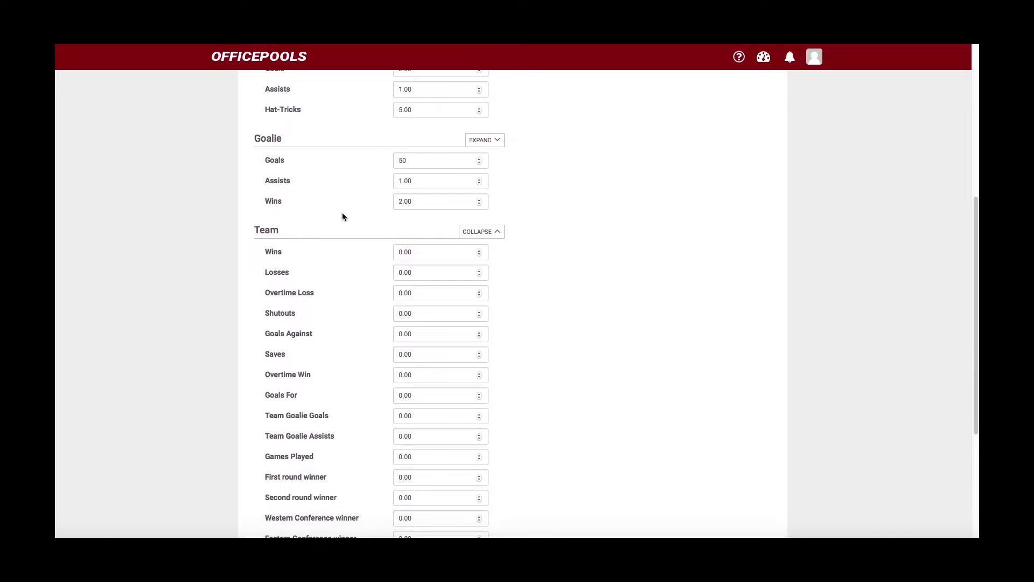
{"action": "scroll", "coordinate": [344, 216], "scroll_direction": "down", "scroll_amount": 1}
{"action": "scroll", "coordinate": [346, 216], "scroll_direction": "up", "scroll_amount": 2}
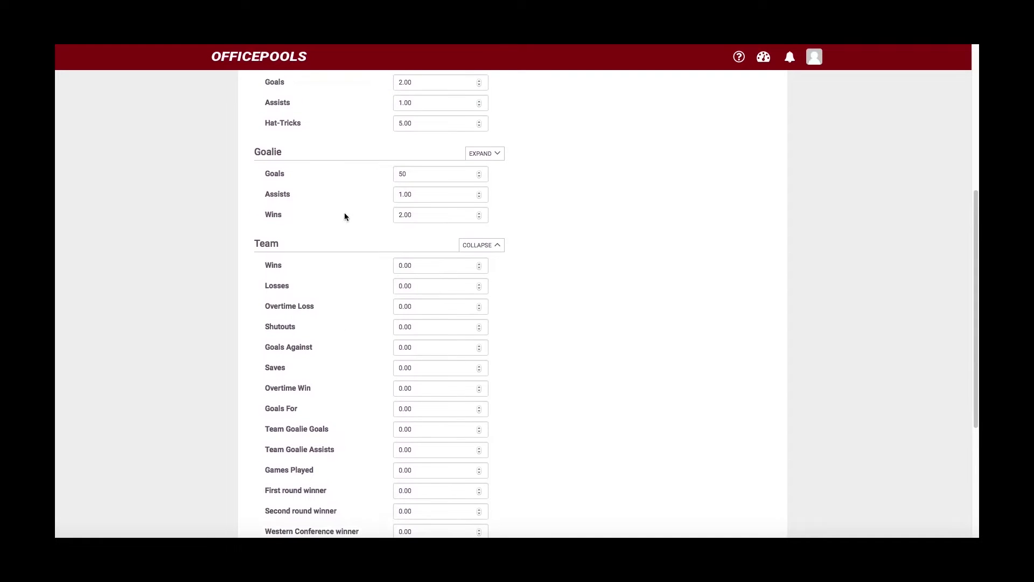
{"action": "scroll", "coordinate": [345, 217], "scroll_direction": "up", "scroll_amount": 1}
{"action": "scroll", "coordinate": [346, 216], "scroll_direction": "down", "scroll_amount": 4}
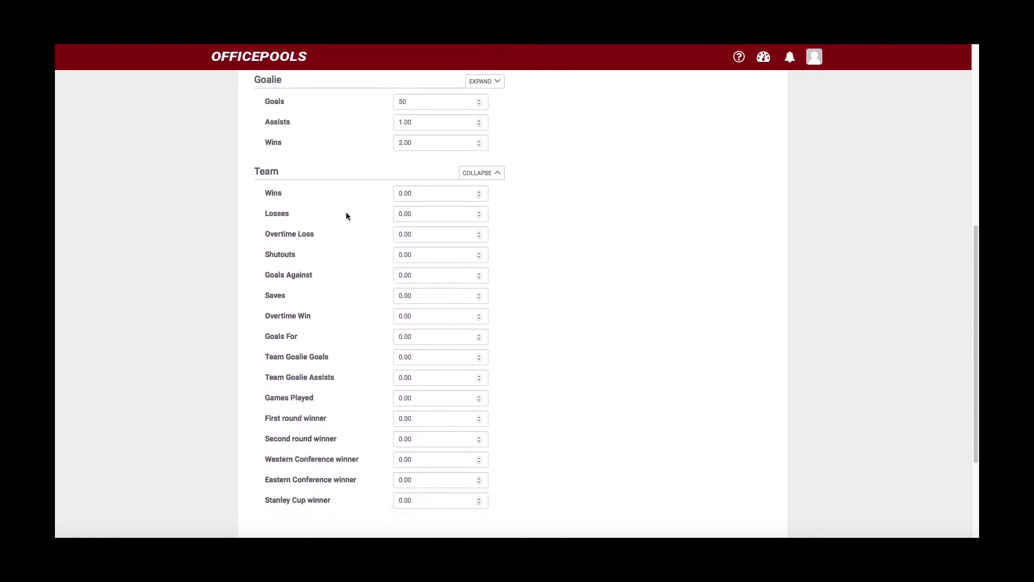
{"action": "scroll", "coordinate": [346, 216], "scroll_direction": "down", "scroll_amount": 1}
{"action": "scroll", "coordinate": [346, 210], "scroll_direction": "up", "scroll_amount": 2}
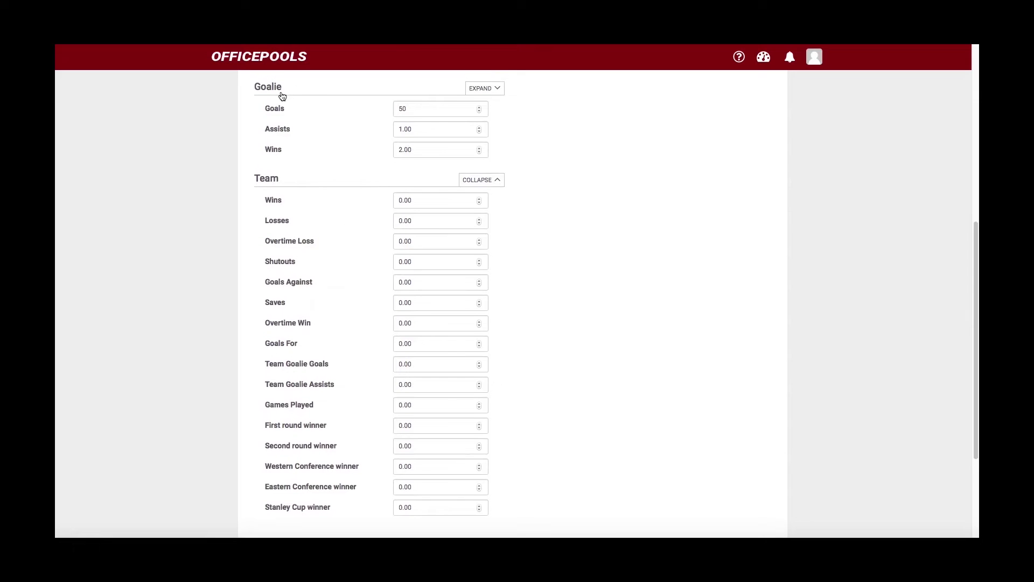
{"action": "scroll", "coordinate": [334, 186], "scroll_direction": "down", "scroll_amount": 1}
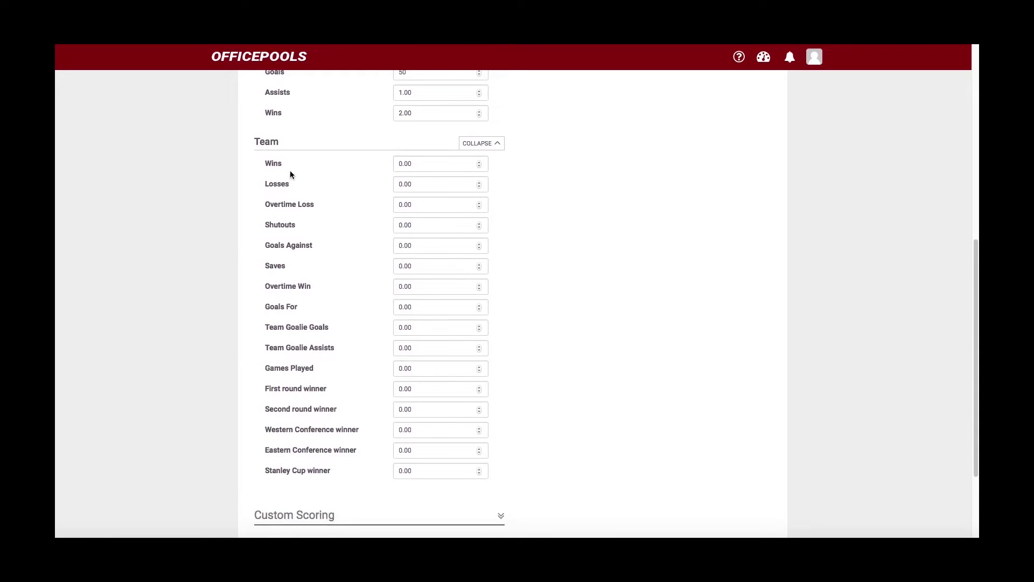
{"action": "scroll", "coordinate": [290, 171], "scroll_direction": "up", "scroll_amount": 1}
{"action": "scroll", "coordinate": [290, 172], "scroll_direction": "down", "scroll_amount": 1}
{"action": "scroll", "coordinate": [302, 253], "scroll_direction": "down", "scroll_amount": 2}
{"action": "scroll", "coordinate": [306, 251], "scroll_direction": "up", "scroll_amount": 4}
{"action": "scroll", "coordinate": [315, 250], "scroll_direction": "up", "scroll_amount": 2}
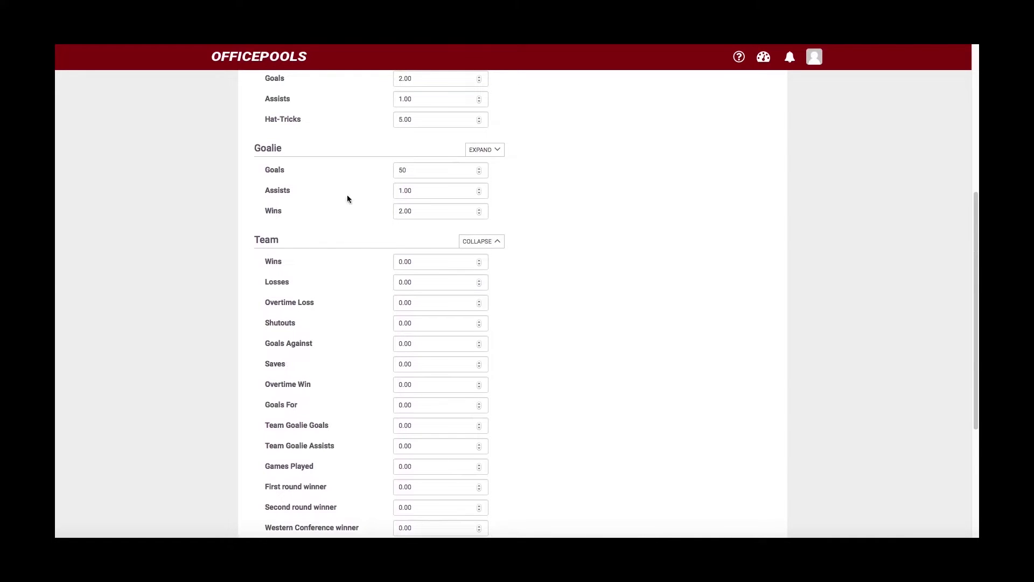
- Collapse Team scoring and expand Custom Scoring to show Enforcer, Rookie and Custom 1–10
{"action": "left_click", "coordinate": [476, 245]}
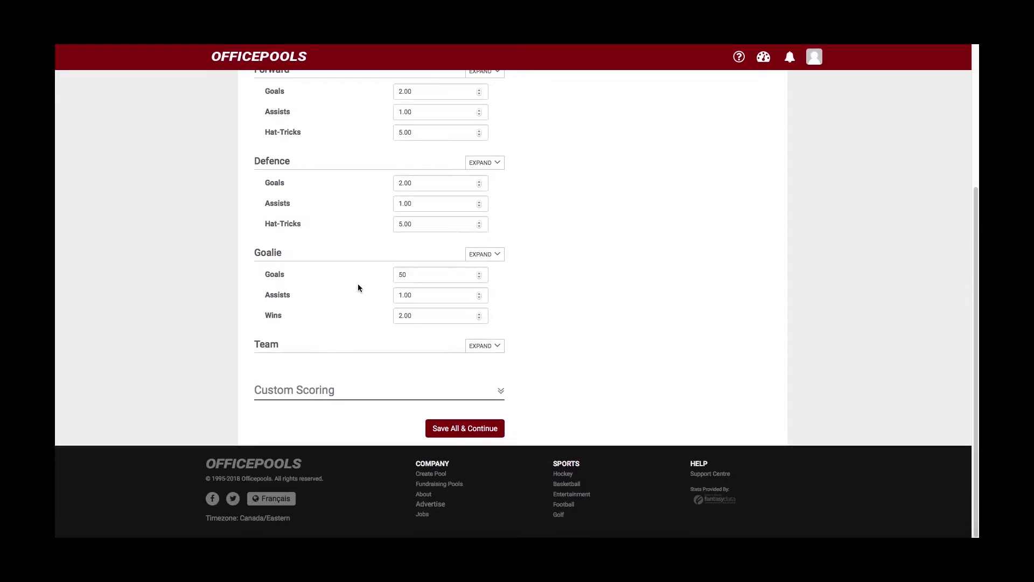
{"action": "scroll", "coordinate": [354, 282], "scroll_direction": "up", "scroll_amount": 1}
{"action": "scroll", "coordinate": [354, 282], "scroll_direction": "down", "scroll_amount": 1}
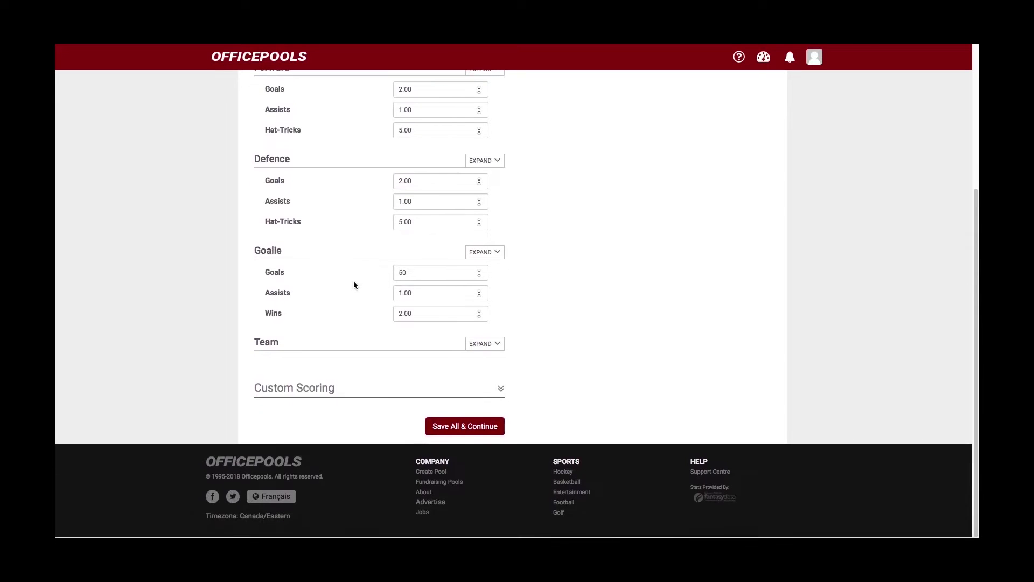
{"action": "left_click", "coordinate": [501, 393]}
{"action": "scroll", "coordinate": [401, 410], "scroll_direction": "down", "scroll_amount": 3}
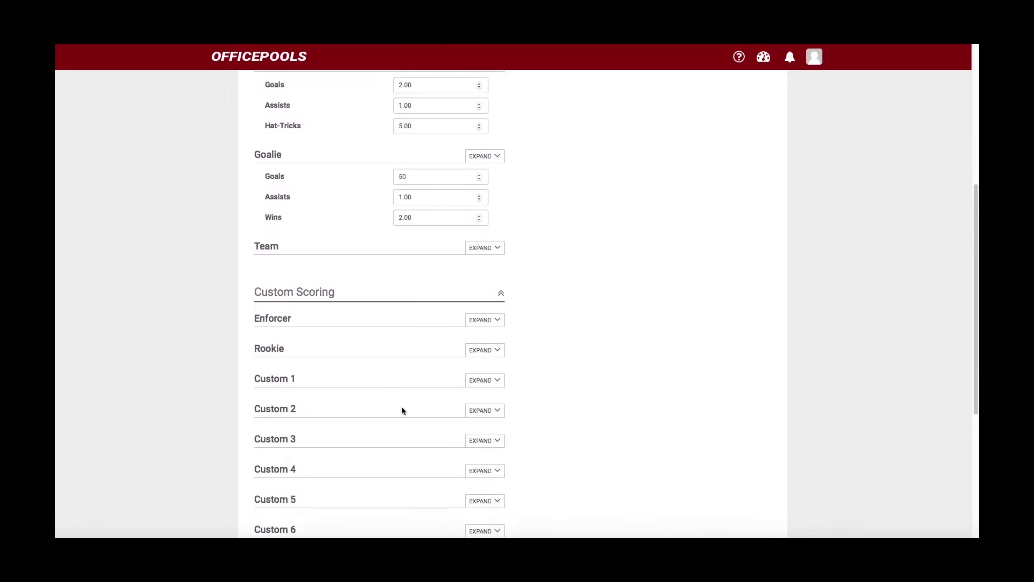
{"action": "scroll", "coordinate": [402, 411], "scroll_direction": "down", "scroll_amount": 3}
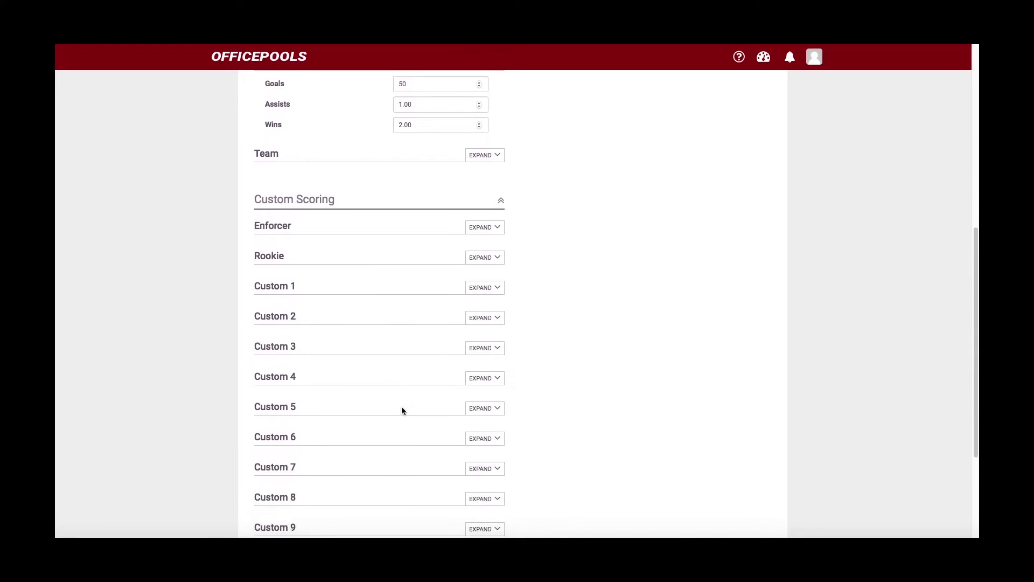
{"action": "scroll", "coordinate": [402, 407], "scroll_direction": "down", "scroll_amount": 1}
{"action": "scroll", "coordinate": [402, 410], "scroll_direction": "down", "scroll_amount": 1}
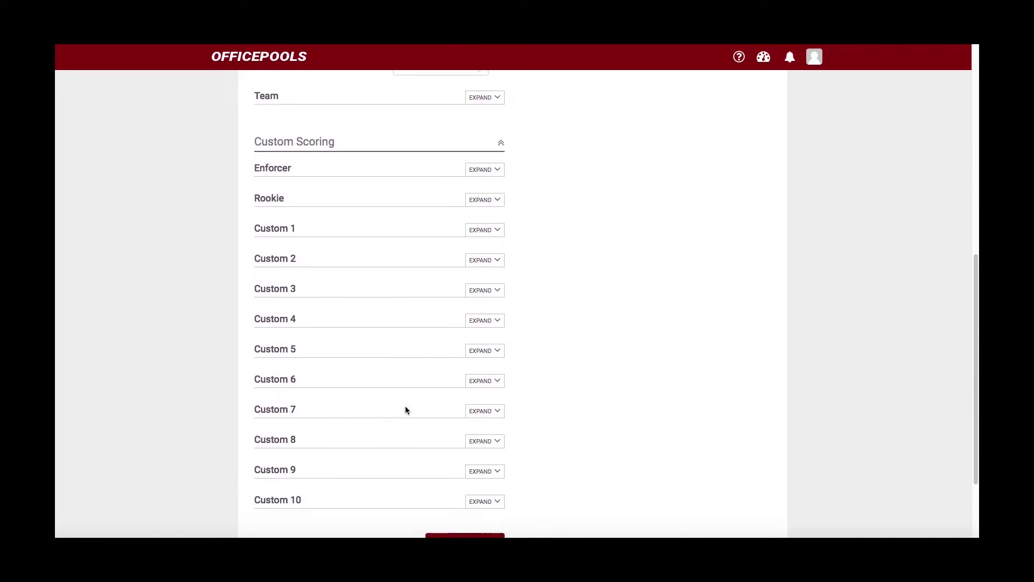
{"action": "scroll", "coordinate": [284, 182], "scroll_direction": "down", "scroll_amount": 1}
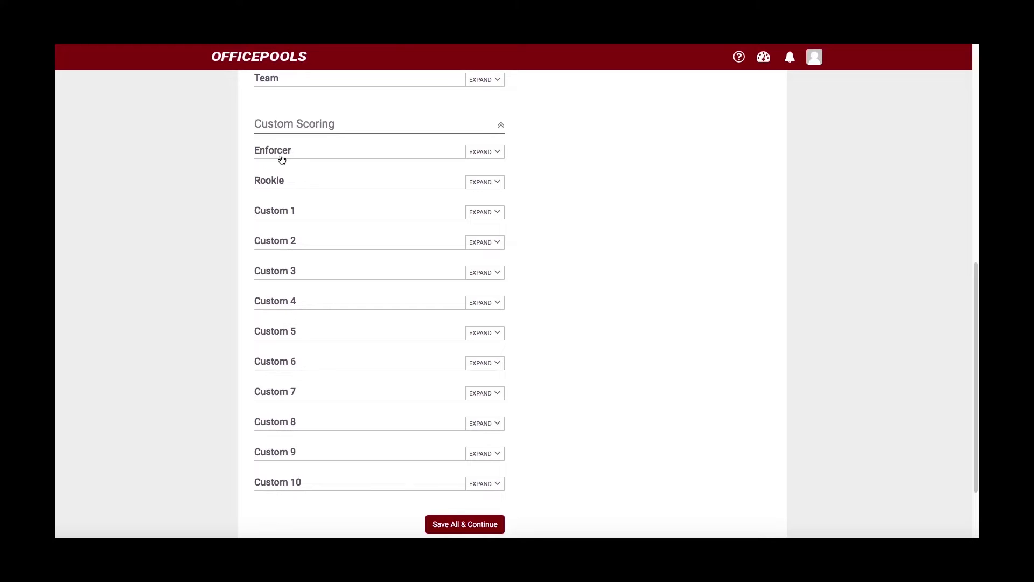
- Expand Enforcer and set its goals to 2.00 and assists to 1.00
{"action": "left_click", "coordinate": [480, 154]}
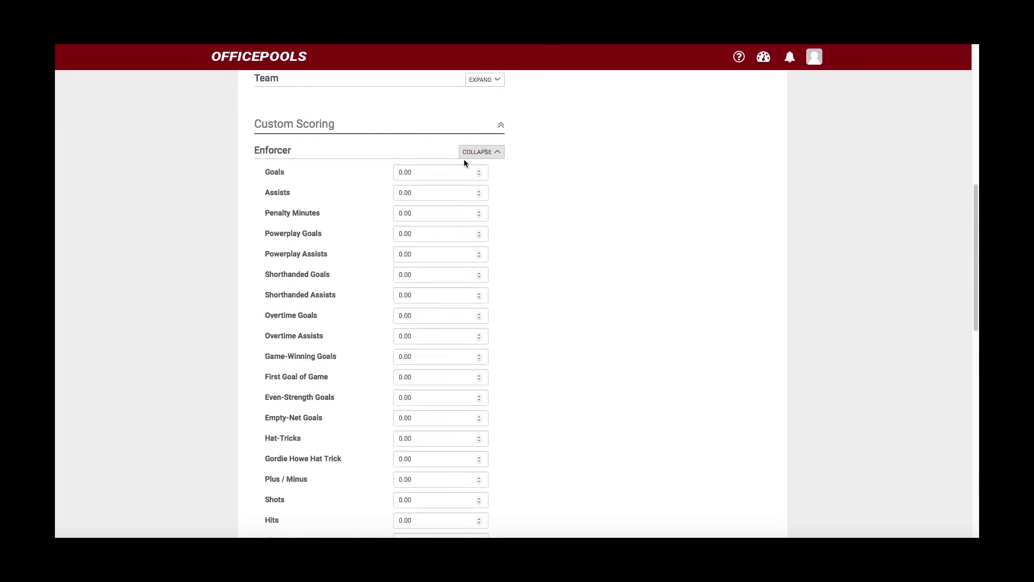
{"action": "left_click", "coordinate": [396, 172]}
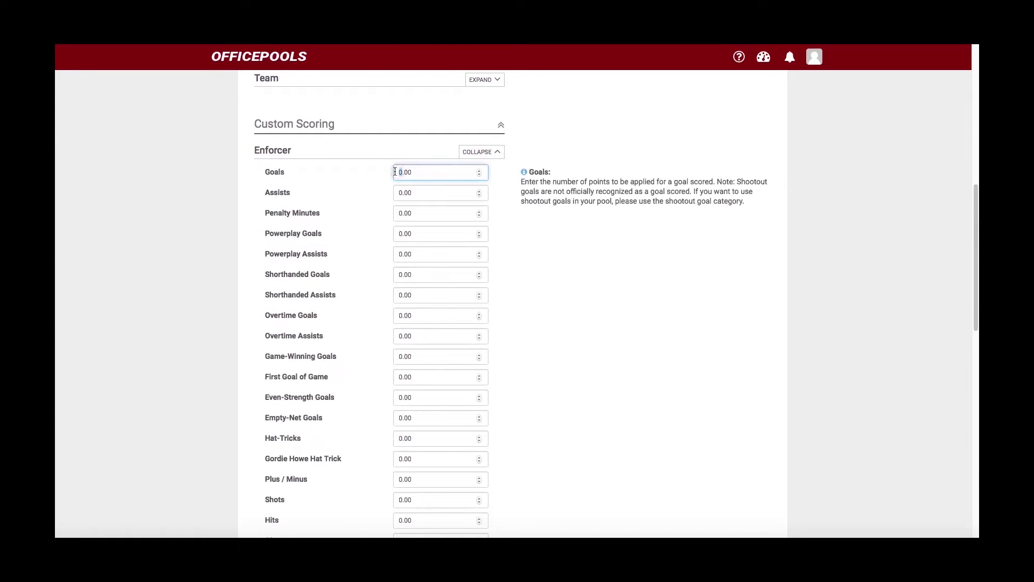
{"action": "type", "text": "2"}
{"action": "left_click", "coordinate": [400, 193]}
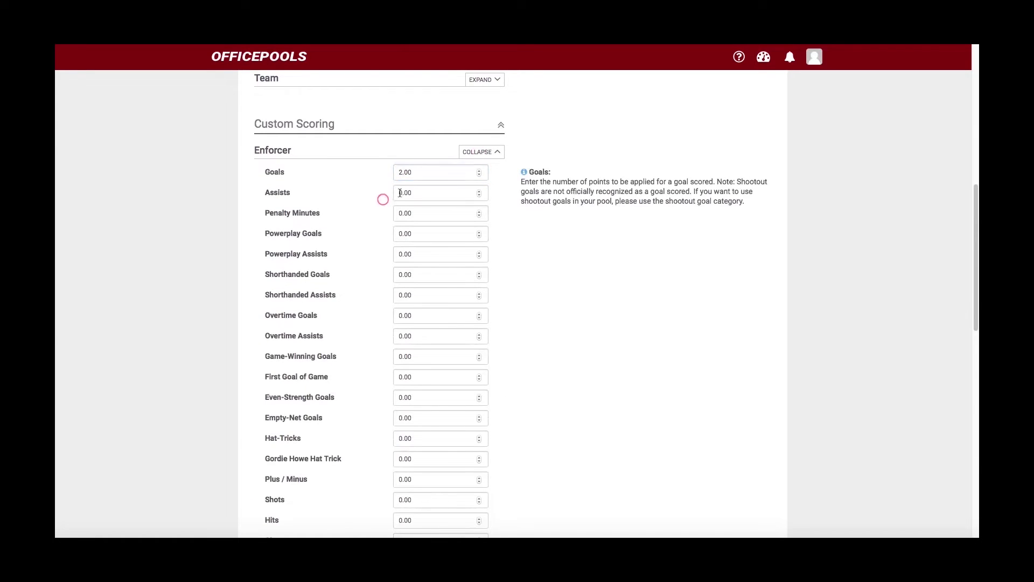
{"action": "left_click", "coordinate": [397, 193]}
{"action": "type", "text": "1"}
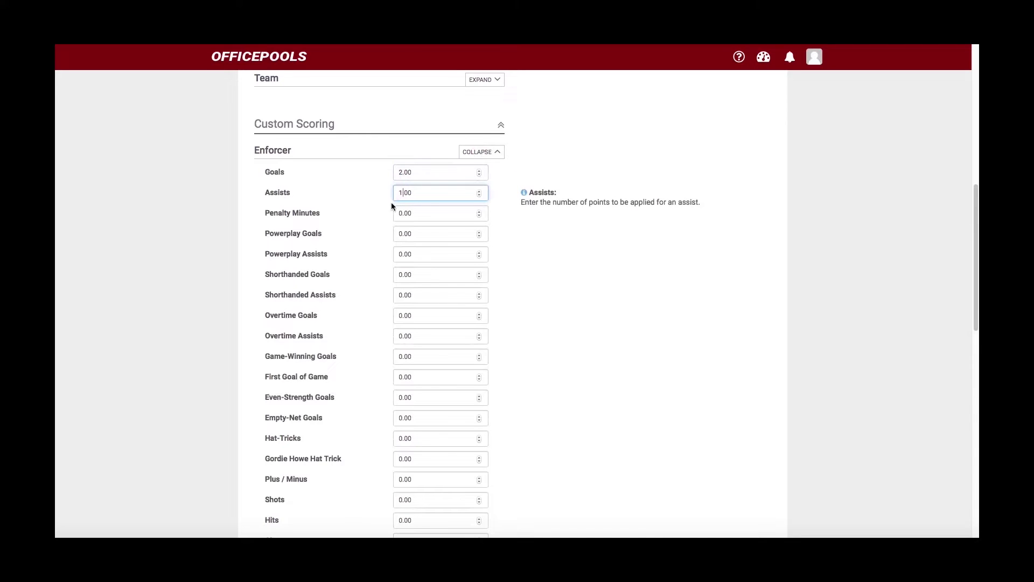
{"action": "left_click", "coordinate": [378, 235]}
- Give Enforcer 0.50 per penalty minute and 5.00 per hat-trick, then collapse it
{"action": "left_click", "coordinate": [415, 214]}
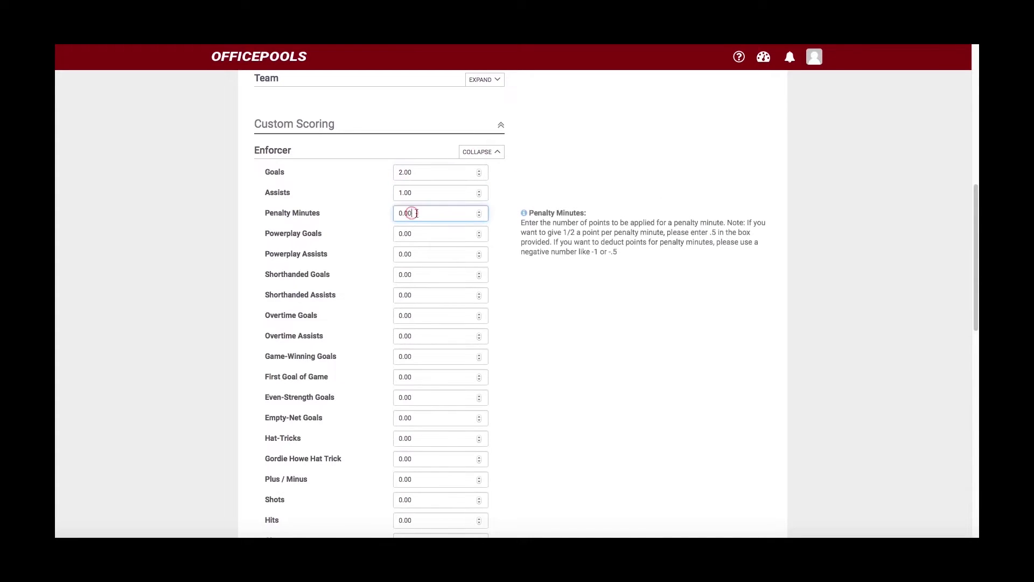
{"action": "key", "text": "BackSpace"}
{"action": "key", "text": "BackSpace"}
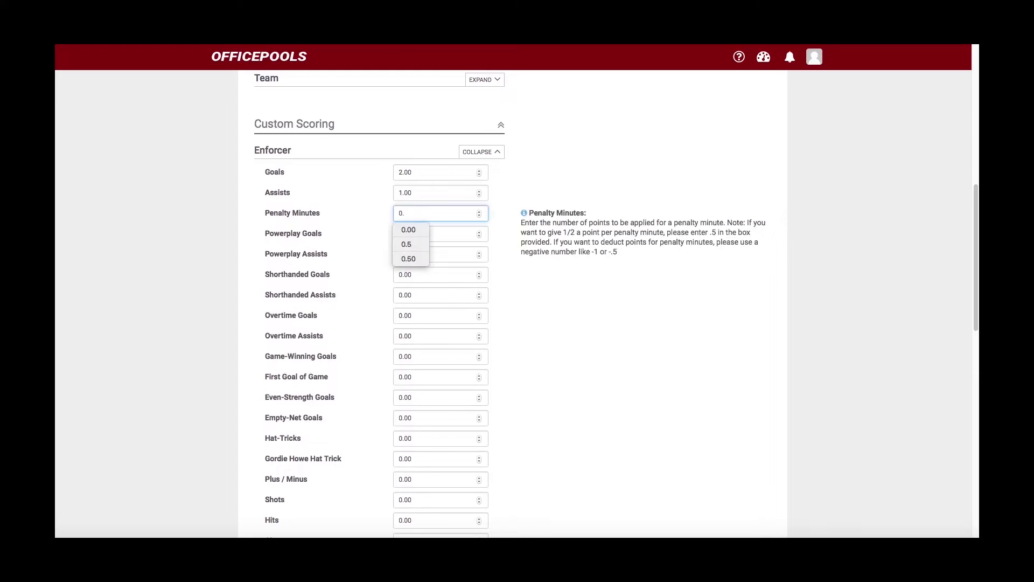
{"action": "type", "text": "50"}
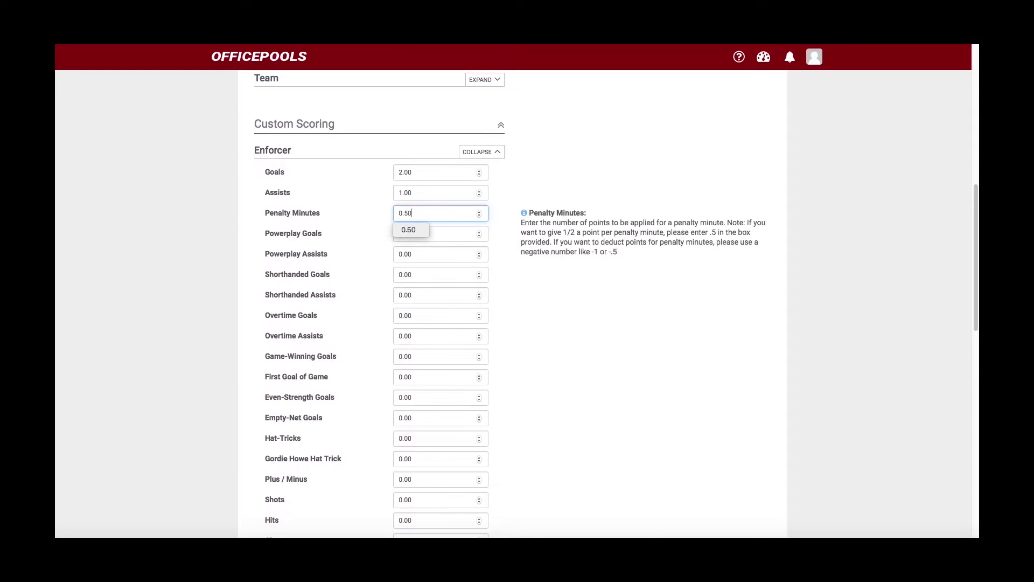
{"action": "left_click", "coordinate": [543, 166]}
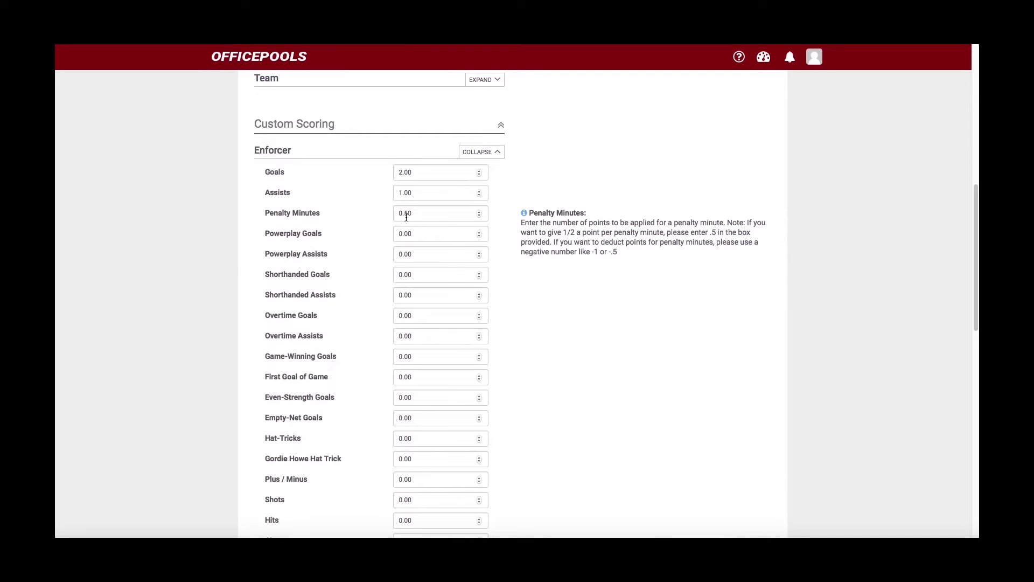
{"action": "scroll", "coordinate": [407, 217], "scroll_direction": "down", "scroll_amount": 1}
{"action": "scroll", "coordinate": [407, 218], "scroll_direction": "down", "scroll_amount": 1}
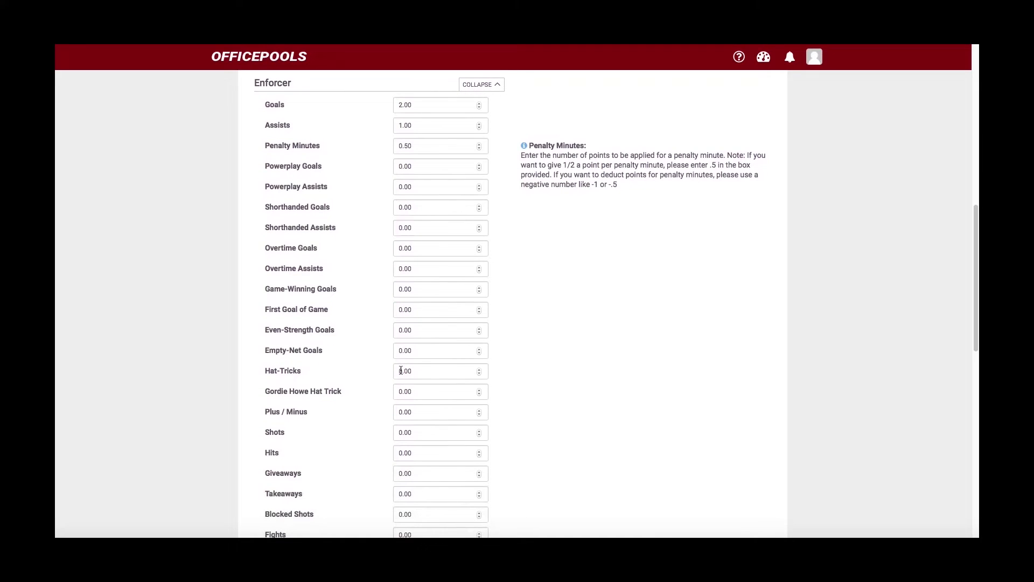
{"action": "left_click", "coordinate": [402, 371]}
{"action": "type", "text": "5"}
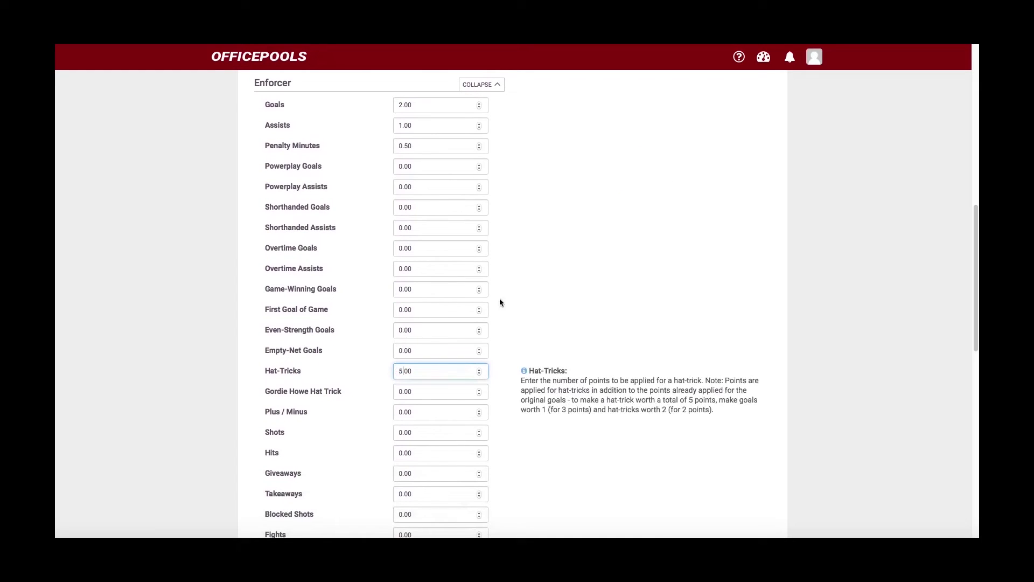
{"action": "left_click", "coordinate": [607, 277]}
{"action": "scroll", "coordinate": [585, 275], "scroll_direction": "down", "scroll_amount": 1}
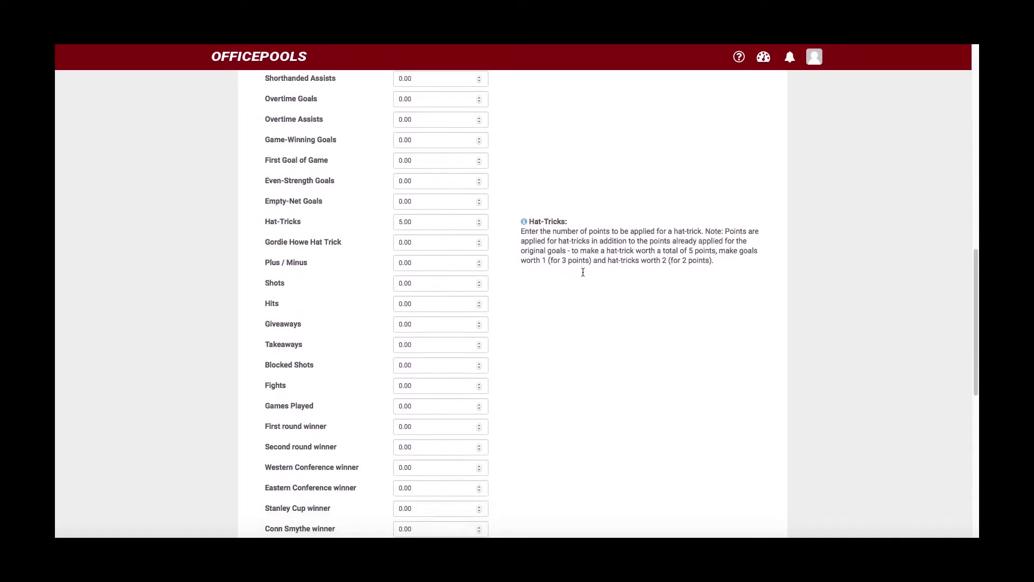
{"action": "scroll", "coordinate": [582, 272], "scroll_direction": "up", "scroll_amount": 5}
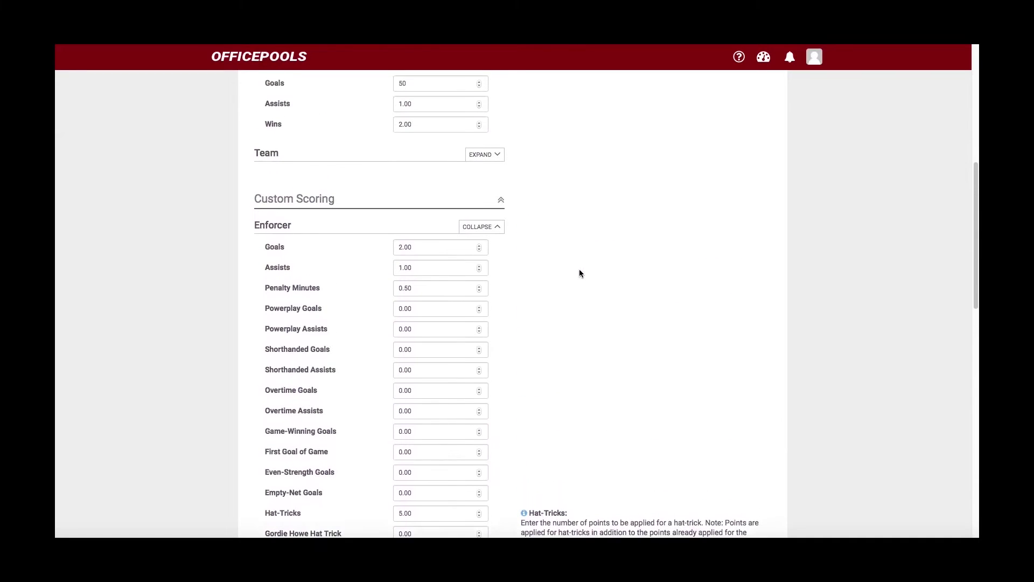
{"action": "left_click", "coordinate": [484, 228]}
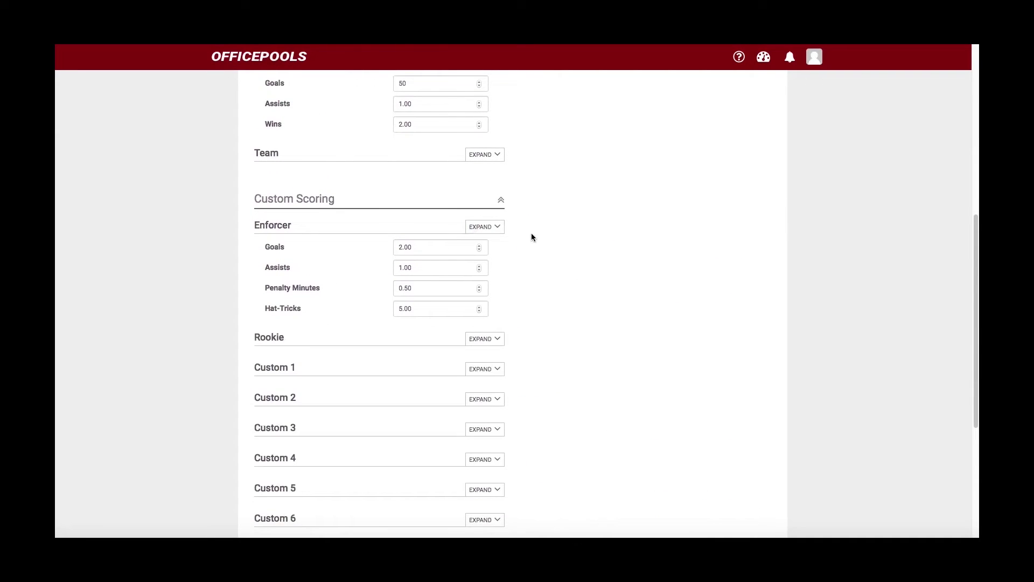
- Scroll through the scoring categories to review the completed settings
{"action": "scroll", "coordinate": [538, 238], "scroll_direction": "down", "scroll_amount": 1}
{"action": "scroll", "coordinate": [538, 239], "scroll_direction": "up", "scroll_amount": 2}
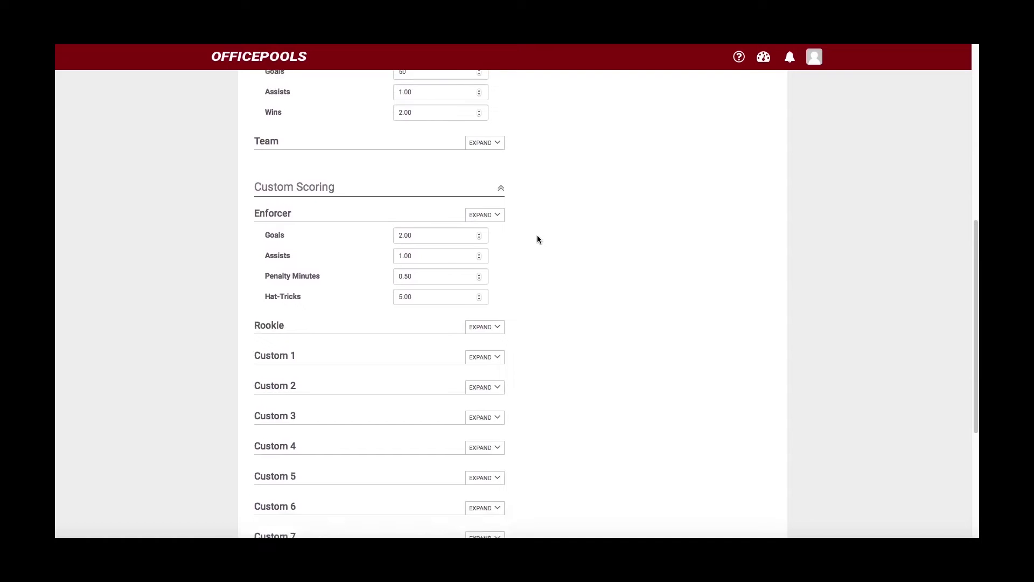
{"action": "scroll", "coordinate": [537, 239], "scroll_direction": "down", "scroll_amount": 1}
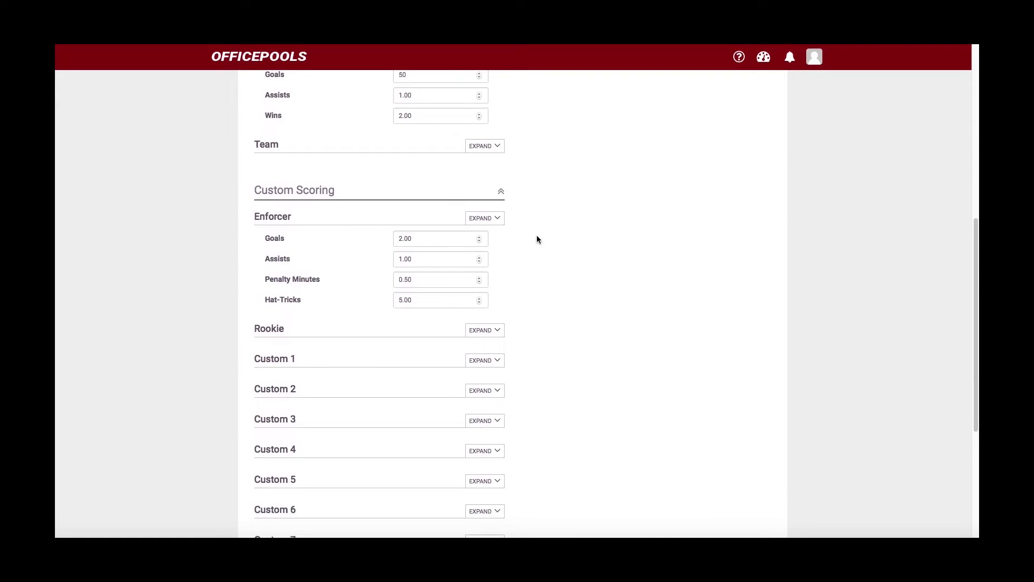
{"action": "scroll", "coordinate": [537, 240], "scroll_direction": "down", "scroll_amount": 1}
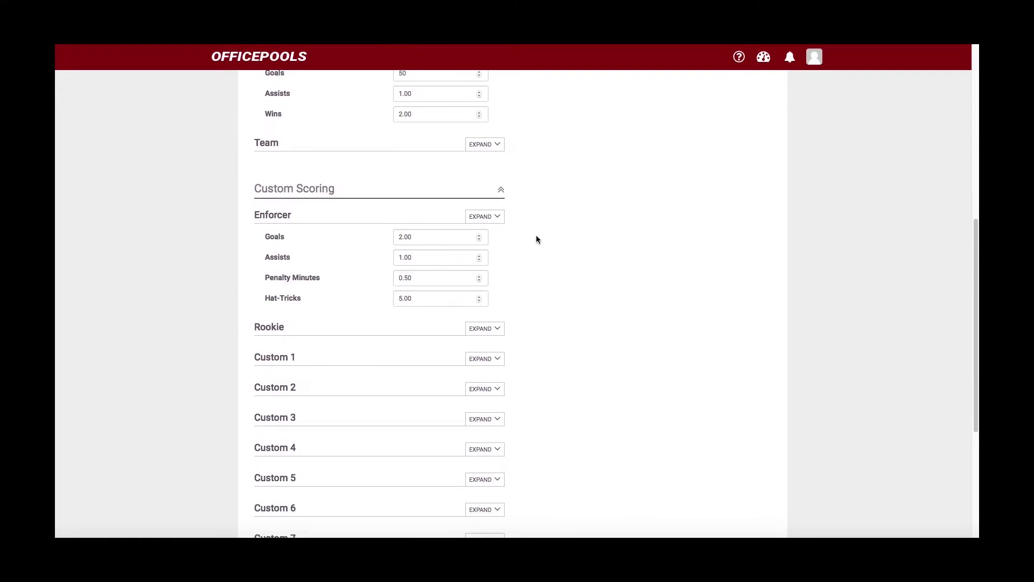
{"action": "scroll", "coordinate": [449, 253], "scroll_direction": "down", "scroll_amount": 1}
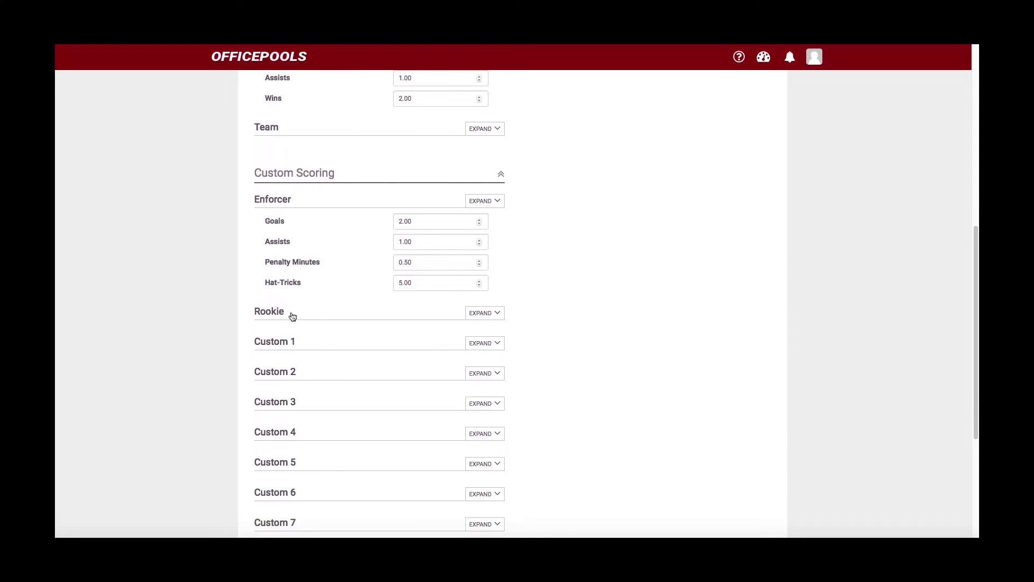
{"action": "scroll", "coordinate": [306, 332], "scroll_direction": "down", "scroll_amount": 3}
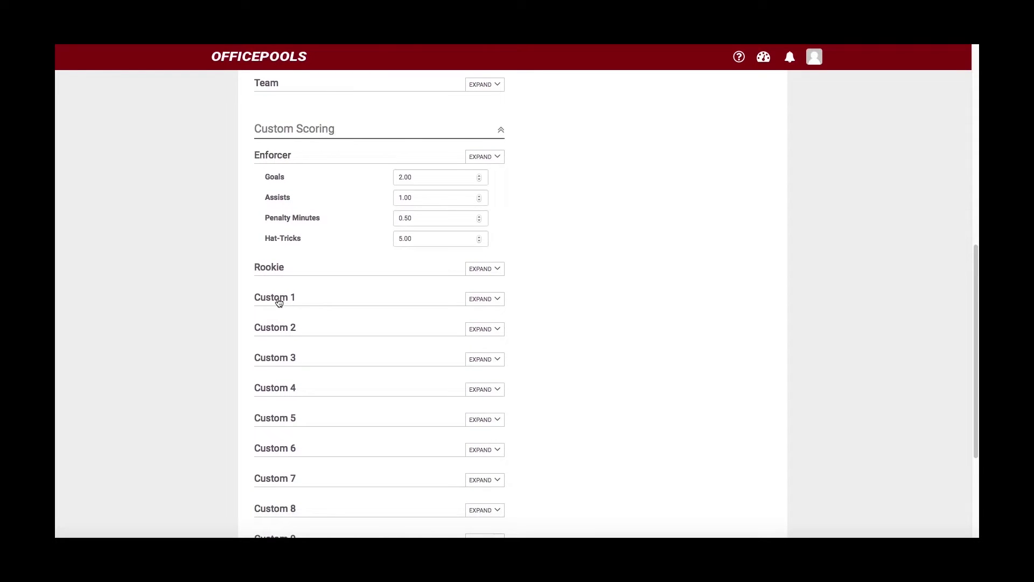
{"action": "scroll", "coordinate": [323, 318], "scroll_direction": "up", "scroll_amount": 7}
{"action": "scroll", "coordinate": [365, 326], "scroll_direction": "down", "scroll_amount": 3}
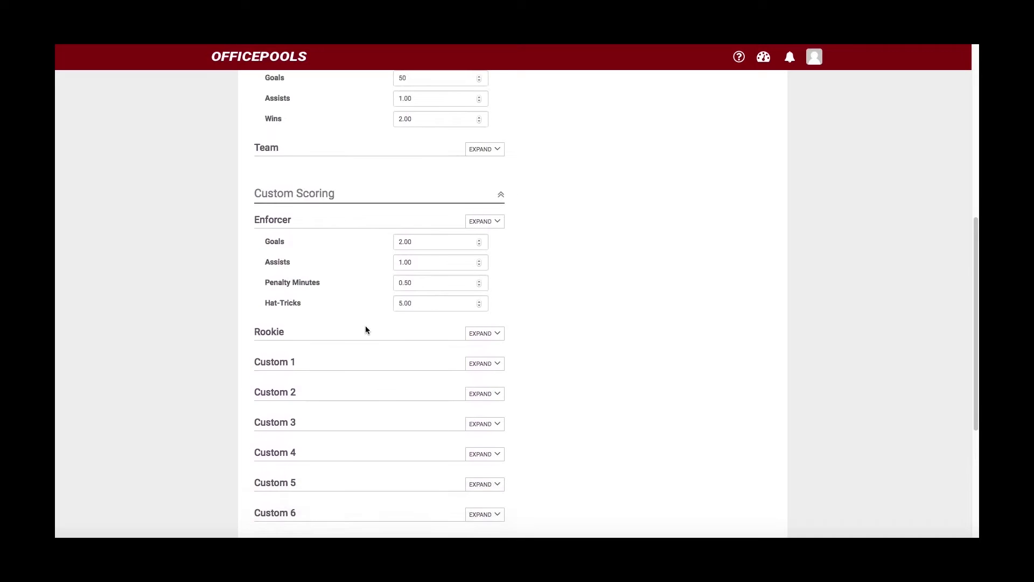
{"action": "scroll", "coordinate": [365, 328], "scroll_direction": "up", "scroll_amount": 3}
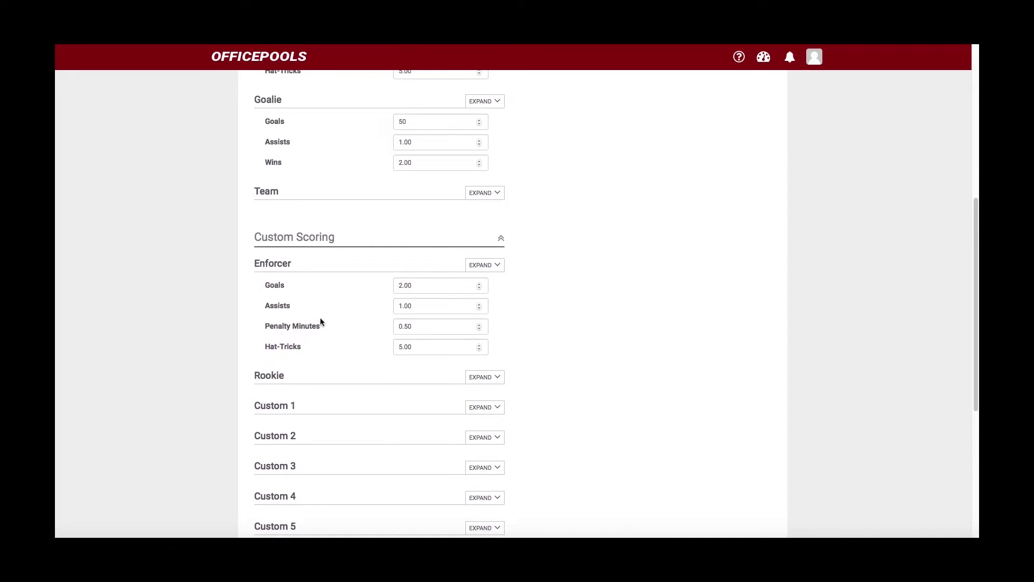
{"action": "scroll", "coordinate": [324, 320], "scroll_direction": "up", "scroll_amount": 5}
{"action": "scroll", "coordinate": [377, 328], "scroll_direction": "up", "scroll_amount": 1}
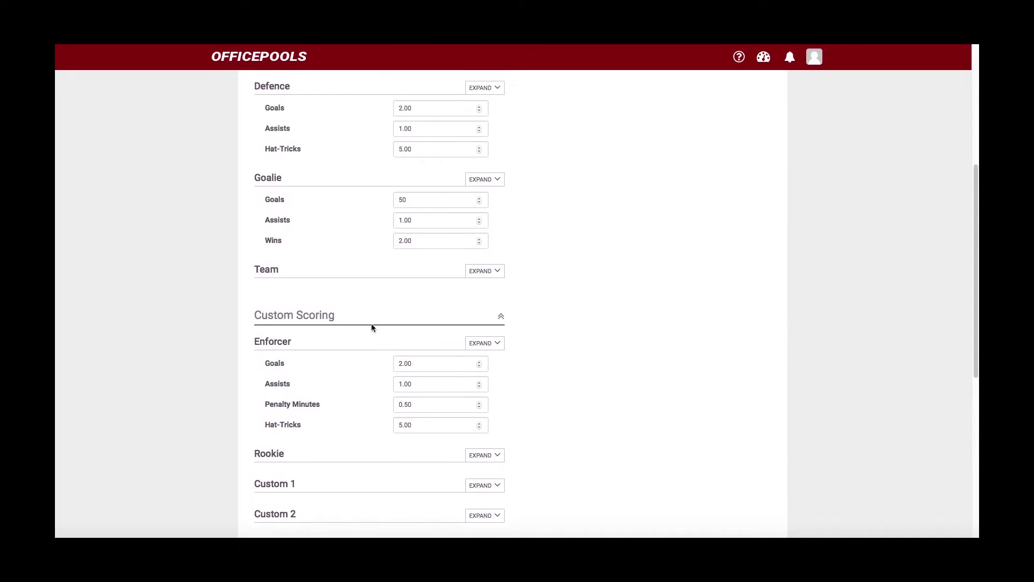
{"action": "scroll", "coordinate": [349, 326], "scroll_direction": "up", "scroll_amount": 1}
{"action": "scroll", "coordinate": [345, 318], "scroll_direction": "down", "scroll_amount": 4}
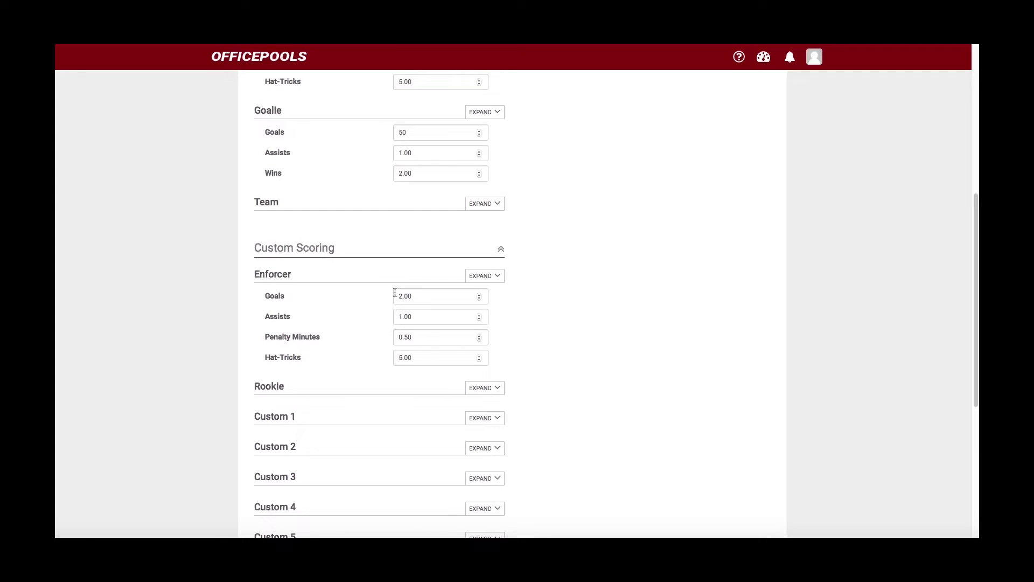
{"action": "scroll", "coordinate": [334, 312], "scroll_direction": "up", "scroll_amount": 1}
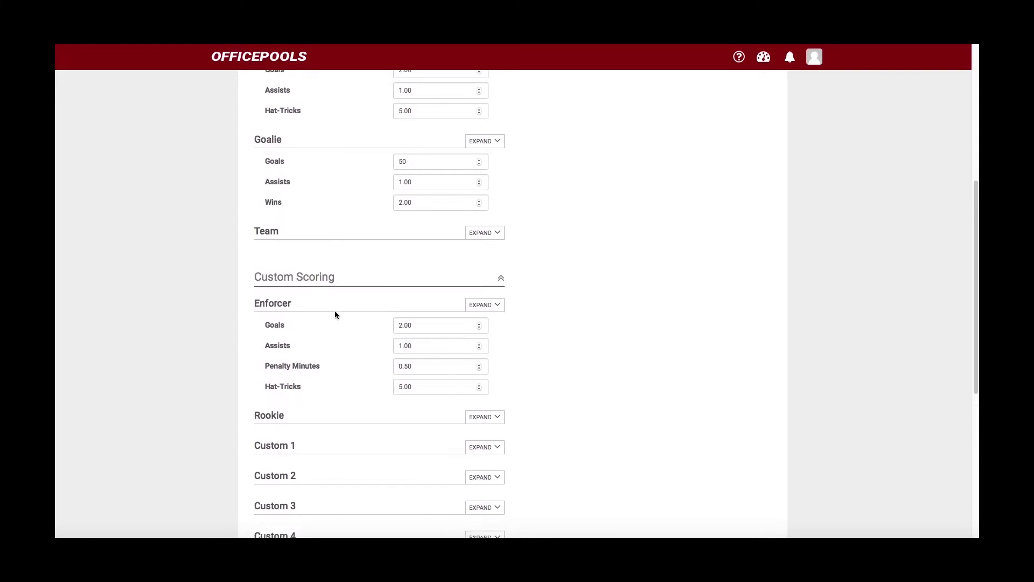
{"action": "scroll", "coordinate": [334, 315], "scroll_direction": "down", "scroll_amount": 4}
{"action": "scroll", "coordinate": [334, 315], "scroll_direction": "up", "scroll_amount": 10}
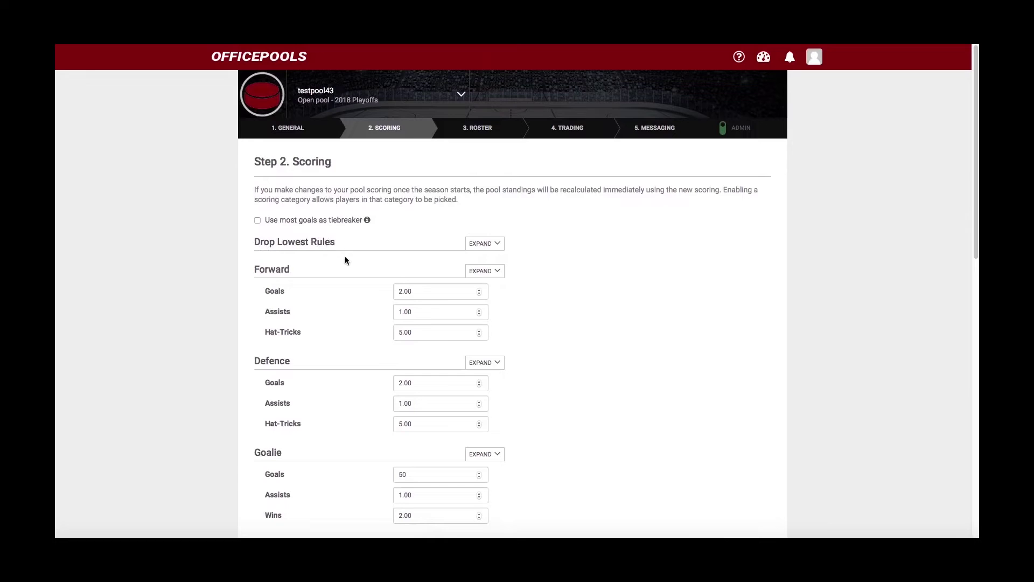
- Go back to 2. SCORING, expand Custom Scoring, and expand the Drop Lowest Rules settings
{"action": "scroll", "coordinate": [344, 258], "scroll_direction": "down", "scroll_amount": 5}
{"action": "scroll", "coordinate": [347, 259], "scroll_direction": "up", "scroll_amount": 4}
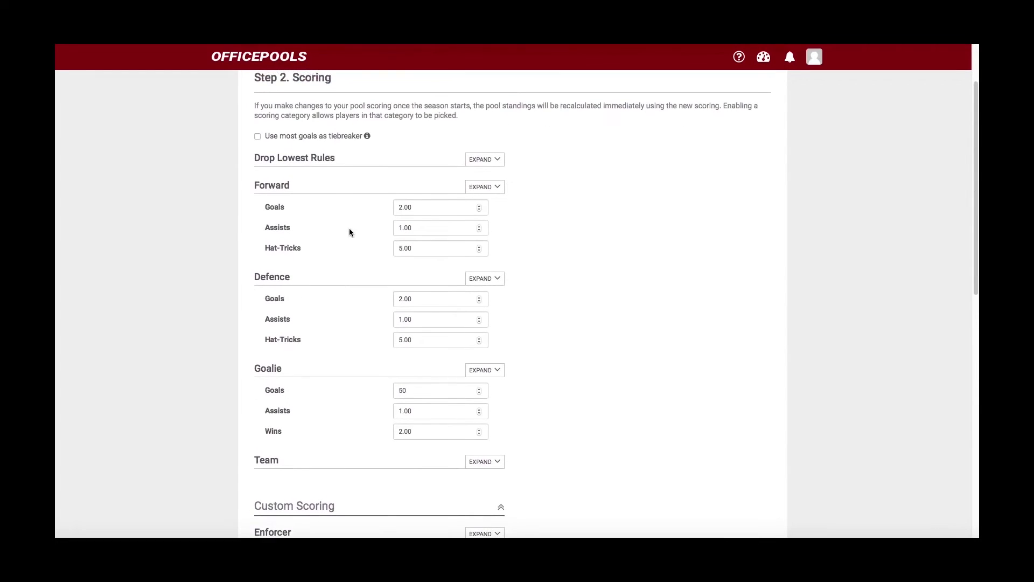
{"action": "scroll", "coordinate": [343, 283], "scroll_direction": "down", "scroll_amount": 10}
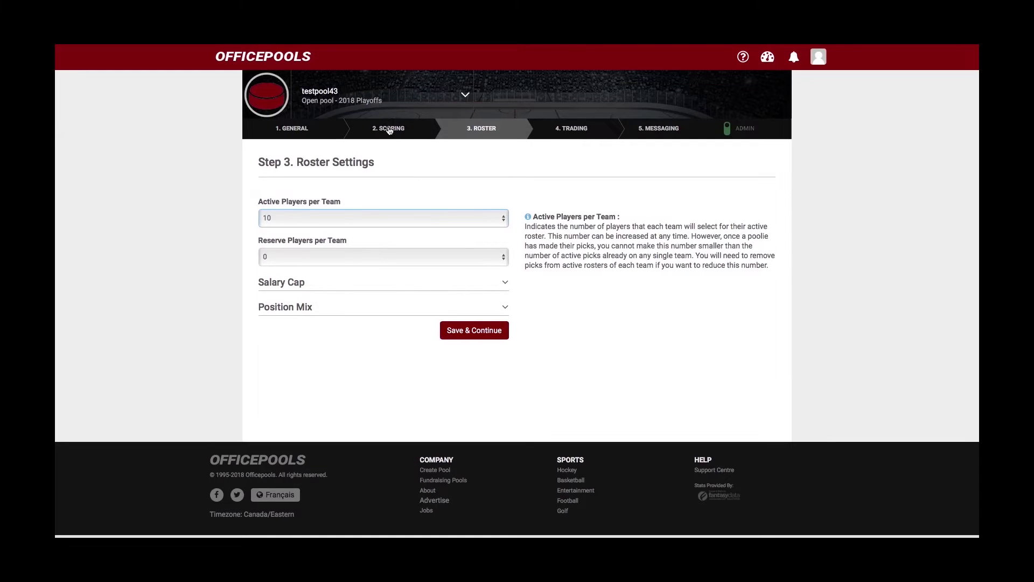
{"action": "left_click", "coordinate": [390, 129]}
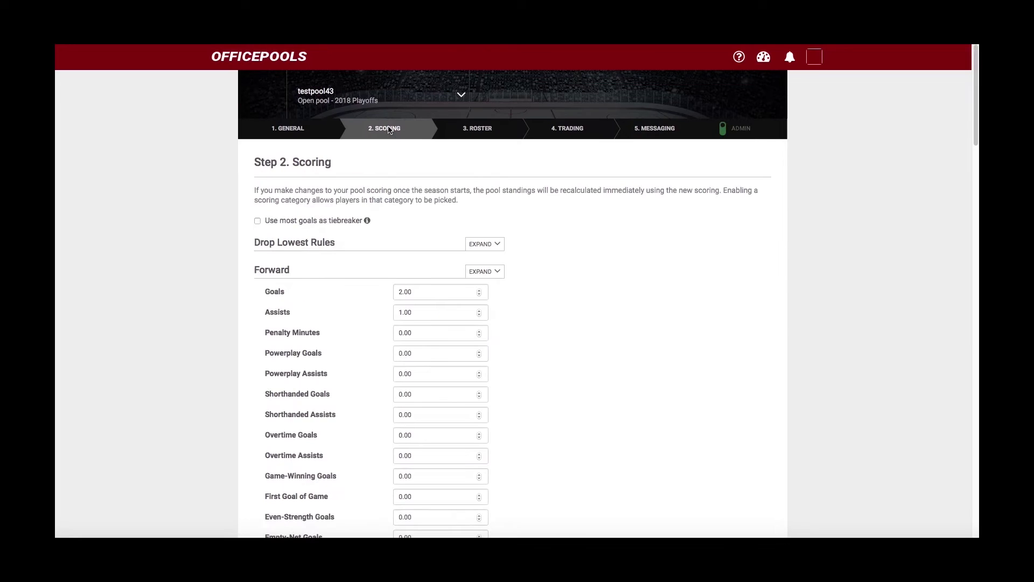
{"action": "scroll", "coordinate": [388, 268], "scroll_direction": "down", "scroll_amount": 5}
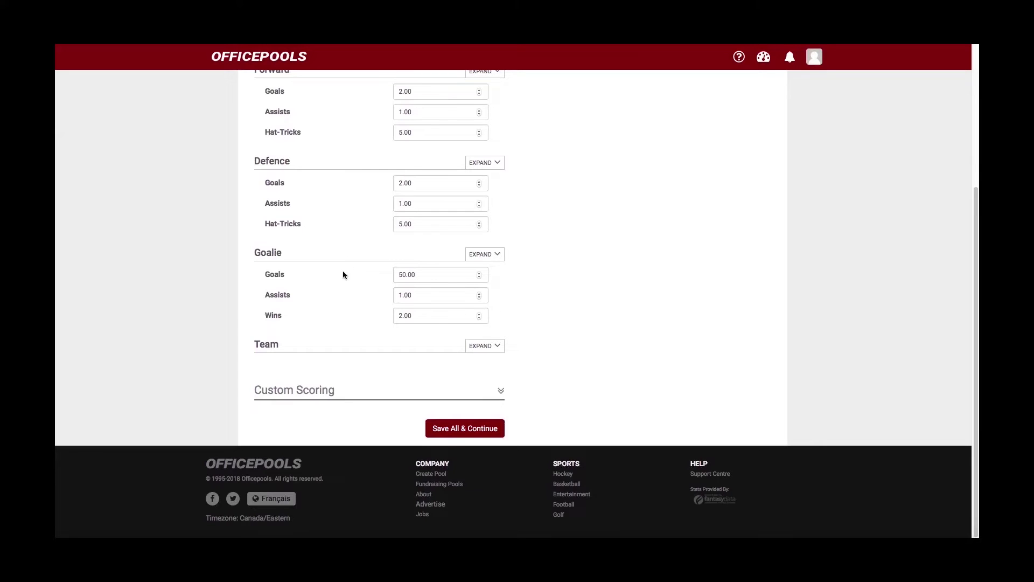
{"action": "left_click", "coordinate": [501, 391]}
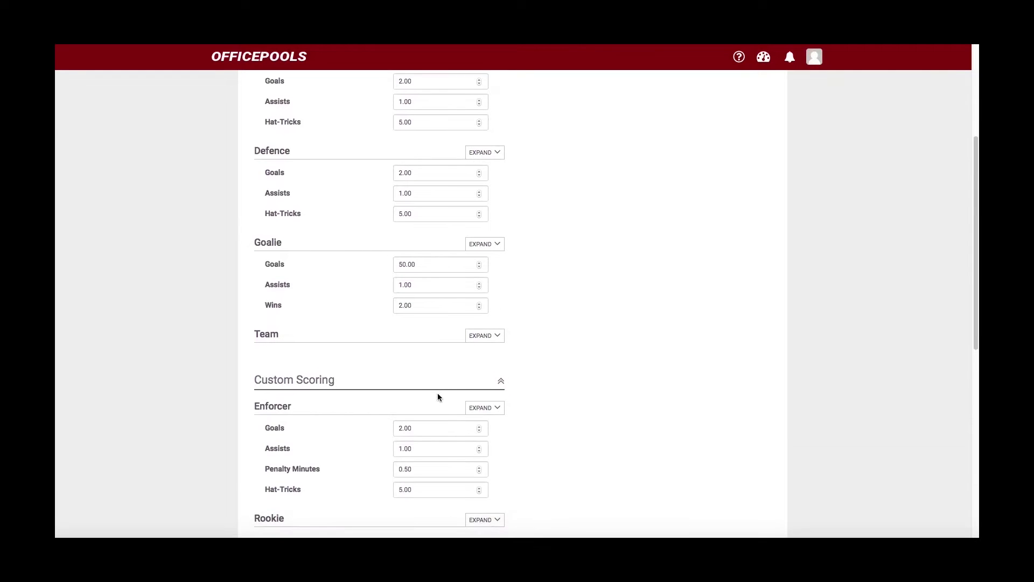
{"action": "scroll", "coordinate": [414, 388], "scroll_direction": "up", "scroll_amount": 4}
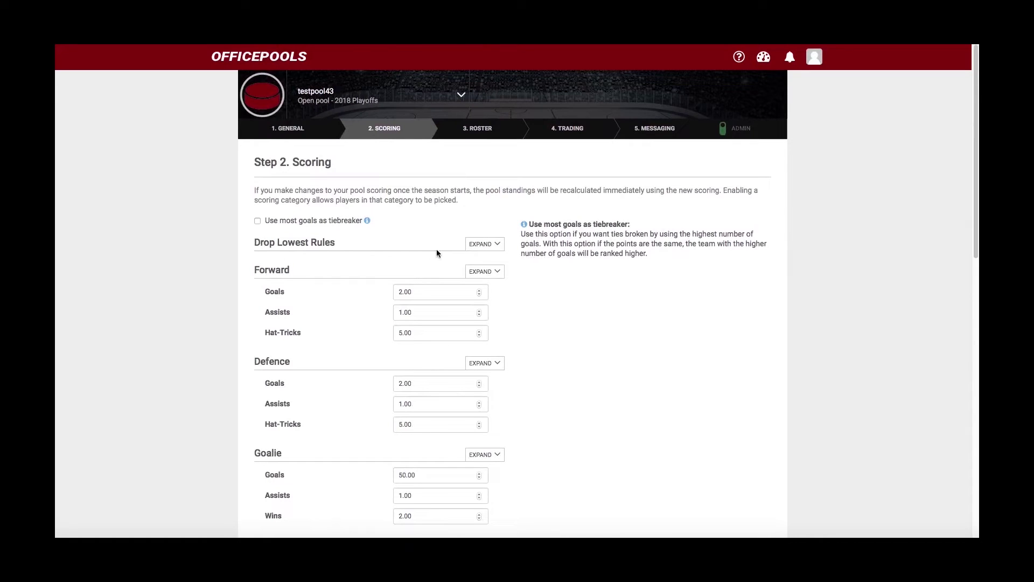
{"action": "left_click", "coordinate": [477, 245]}
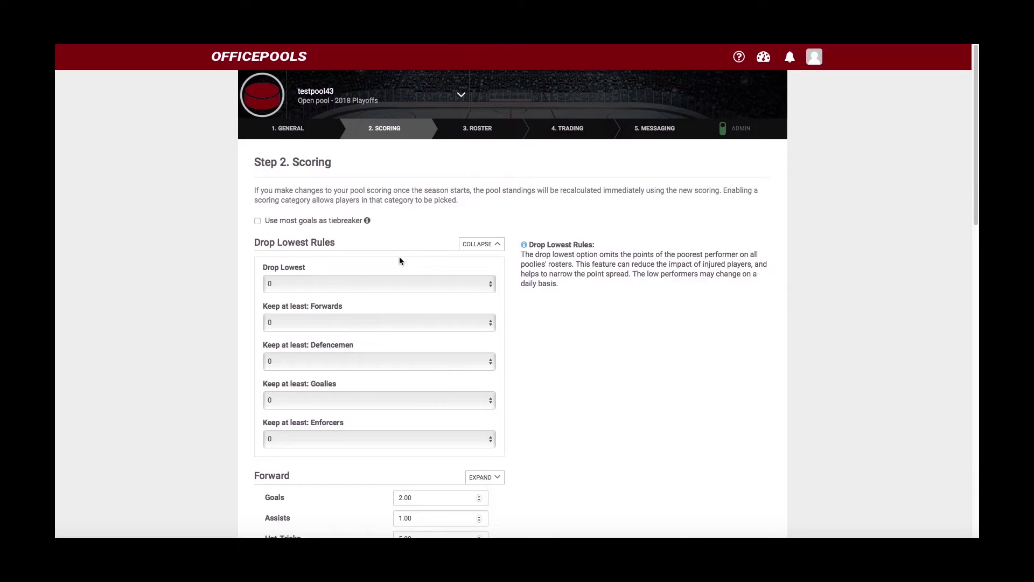
- Set Drop Lowest to 1
{"action": "left_click", "coordinate": [491, 286]}
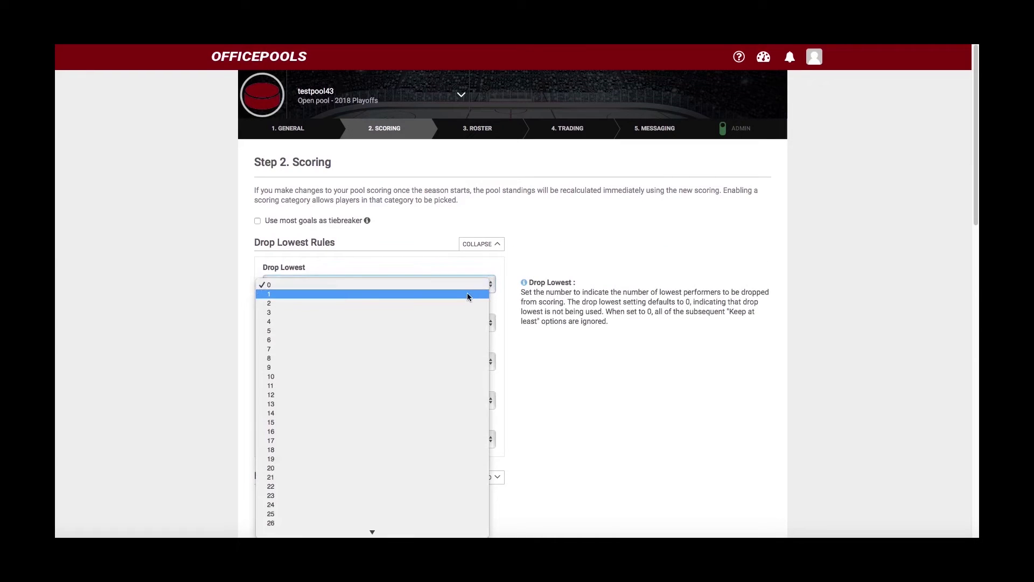
{"action": "left_click", "coordinate": [432, 304]}
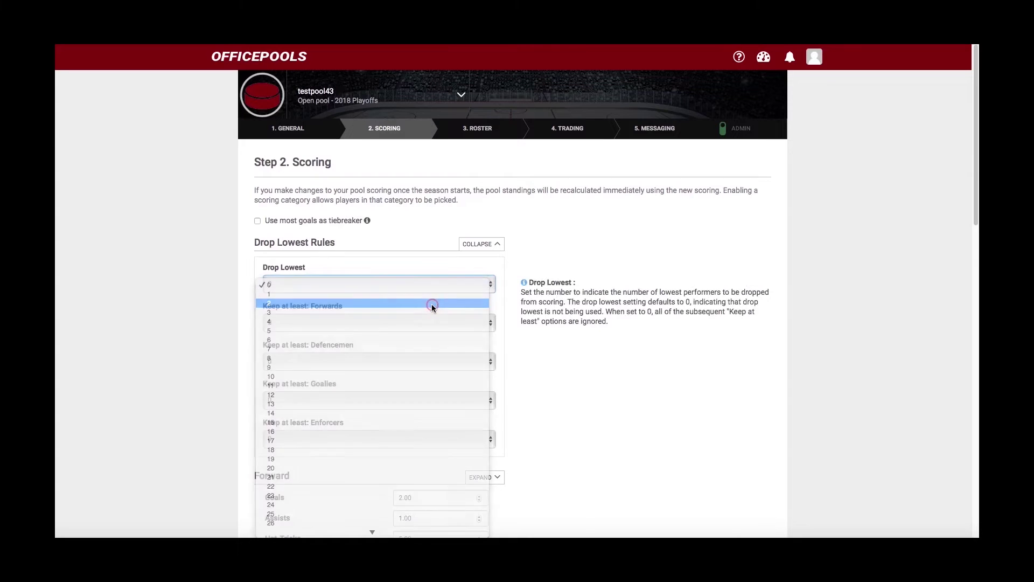
{"action": "left_click", "coordinate": [488, 284]}
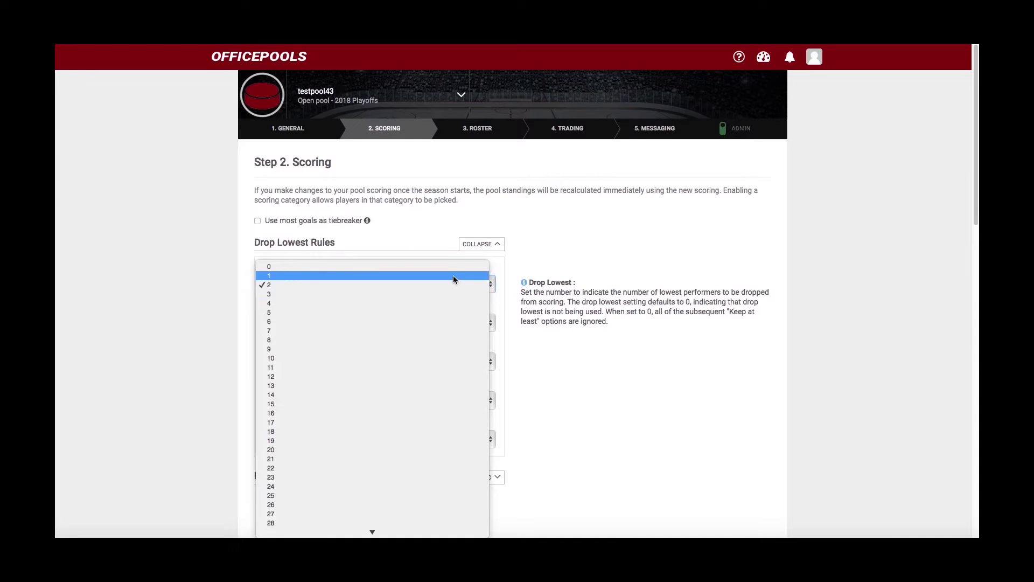
{"action": "key", "text": "Escape"}
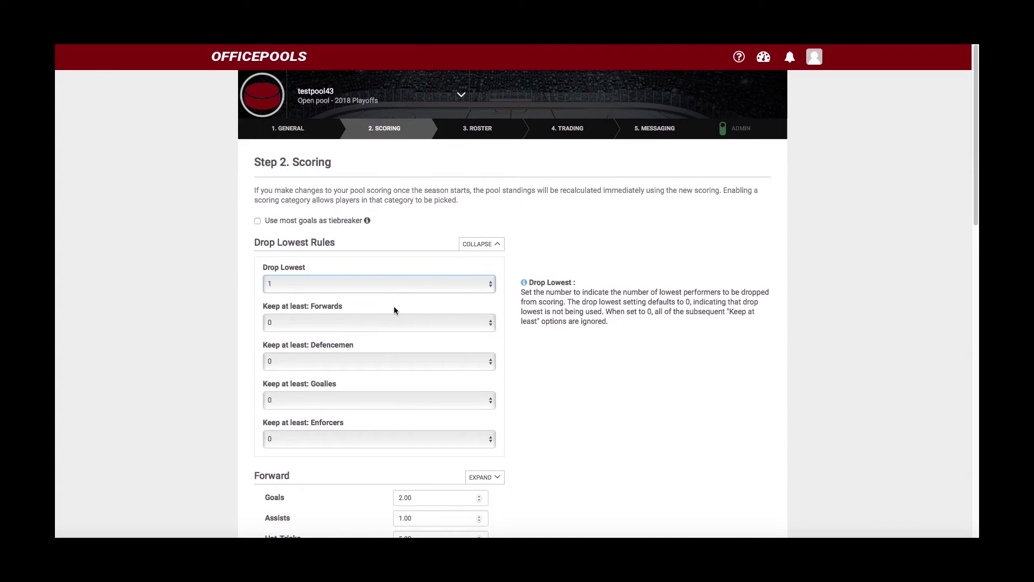
- Set Keep at least: Goalies to 2 and Keep at least: Enforcers to 1
{"action": "scroll", "coordinate": [393, 306], "scroll_direction": "down", "scroll_amount": 3}
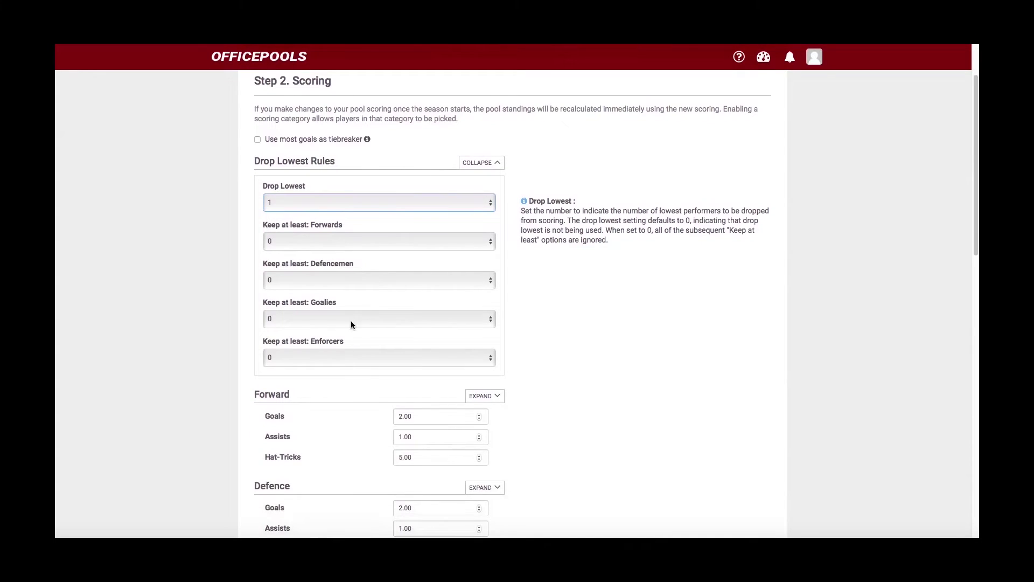
{"action": "left_click", "coordinate": [492, 321]}
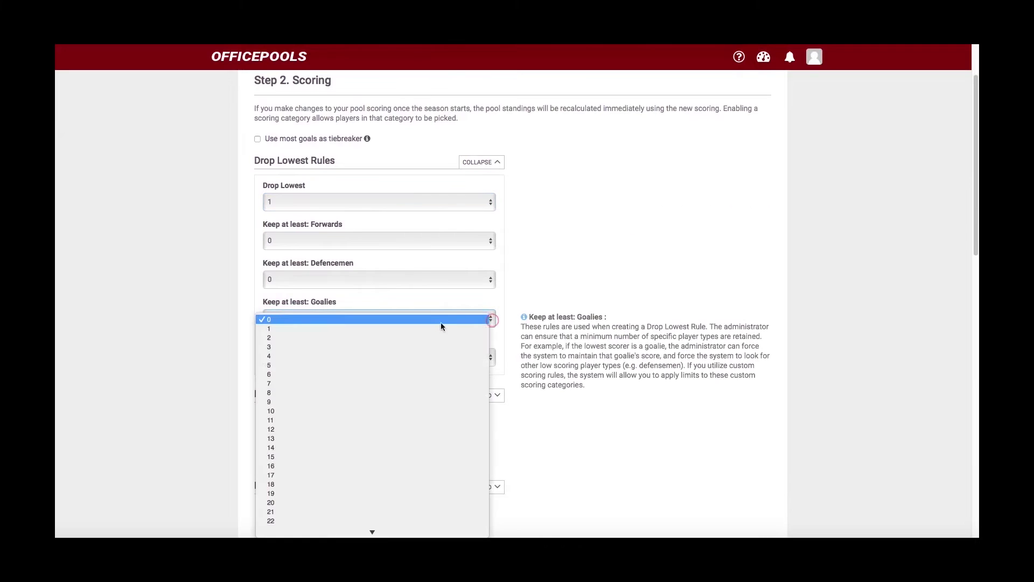
{"action": "left_click", "coordinate": [421, 336]}
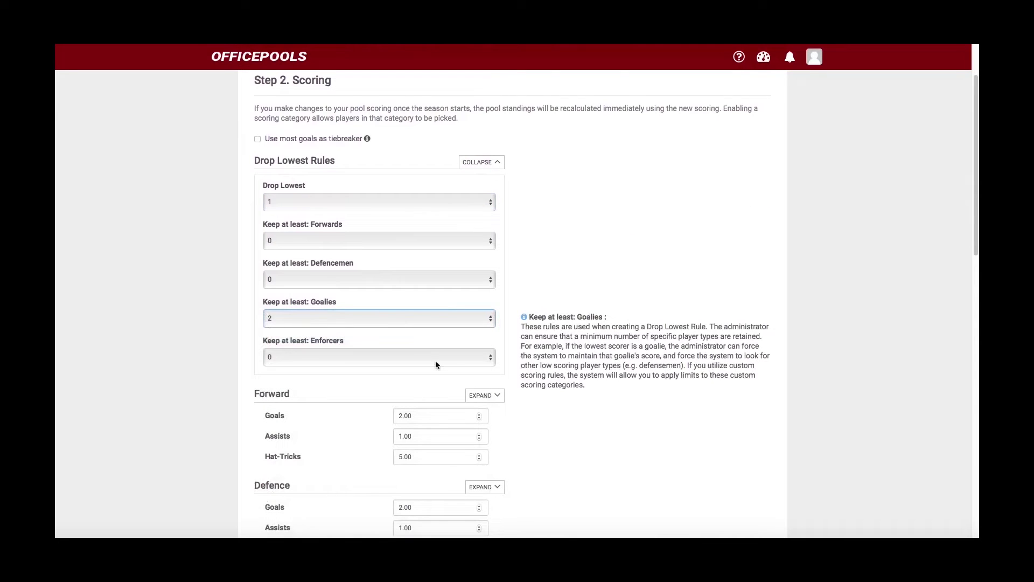
{"action": "left_click", "coordinate": [491, 360]}
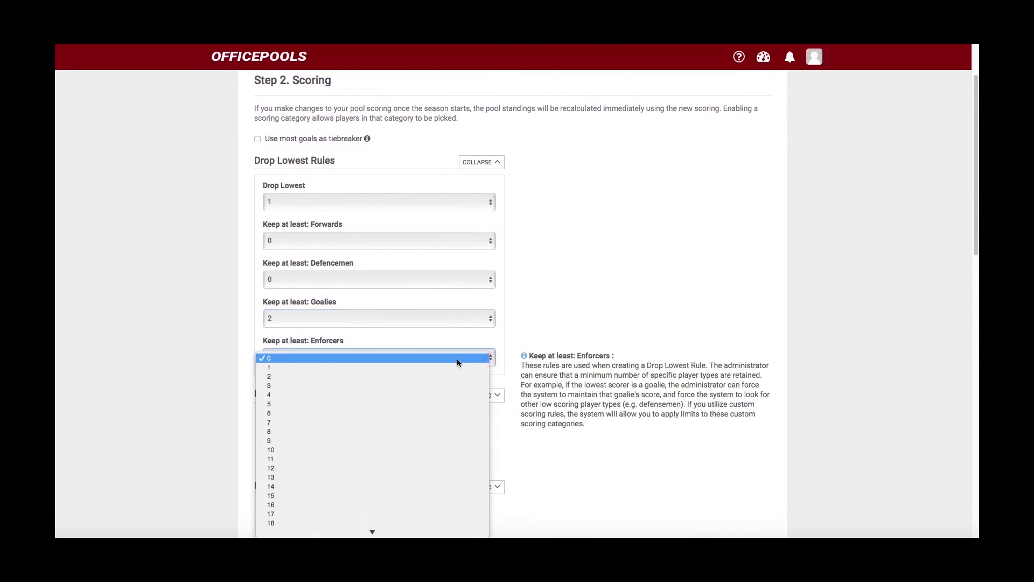
{"action": "left_click", "coordinate": [446, 369]}
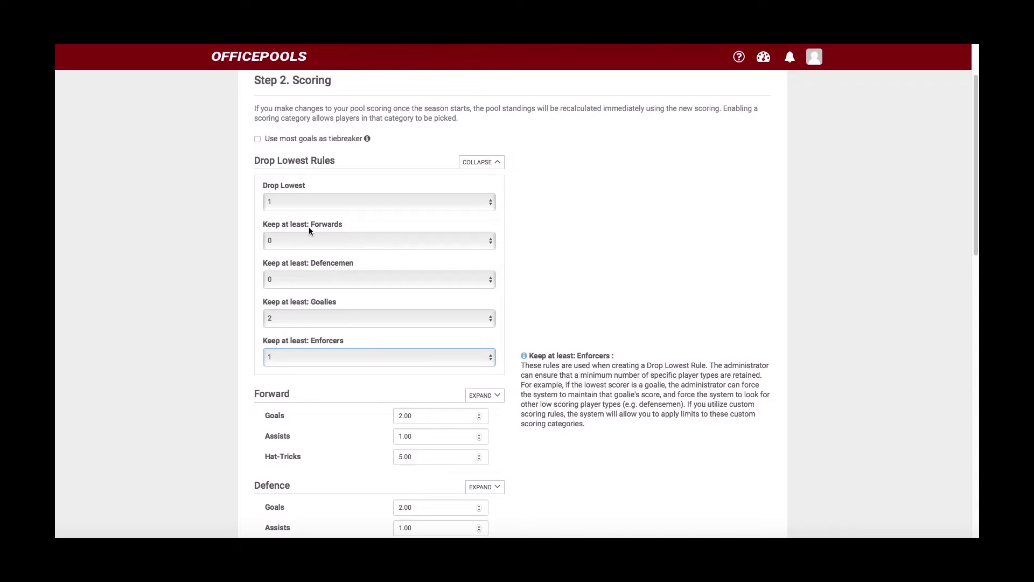
- Collapse the Drop Lowest Rules section
{"action": "scroll", "coordinate": [325, 232], "scroll_direction": "up", "scroll_amount": 1}
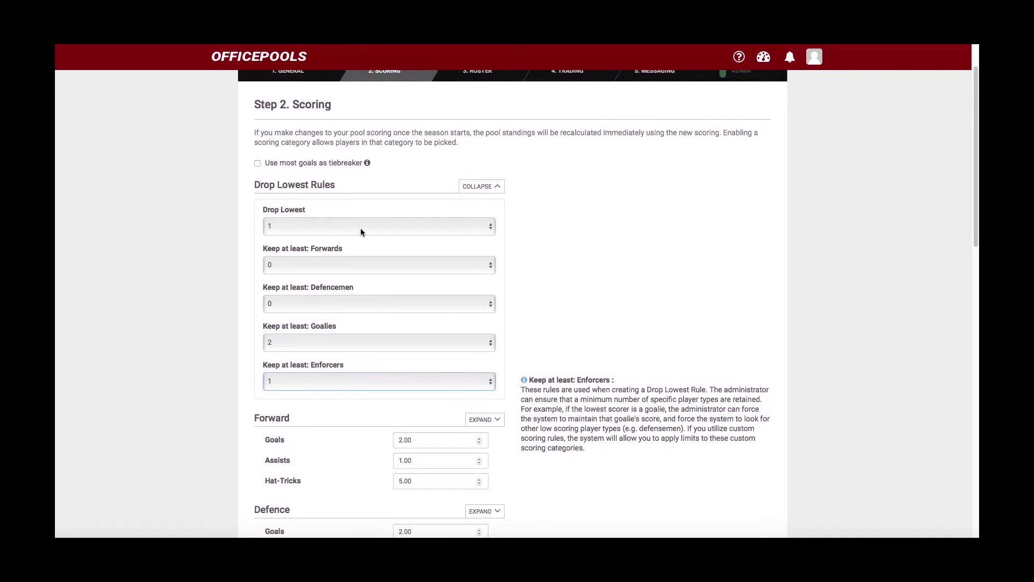
{"action": "scroll", "coordinate": [360, 228], "scroll_direction": "down", "scroll_amount": 10}
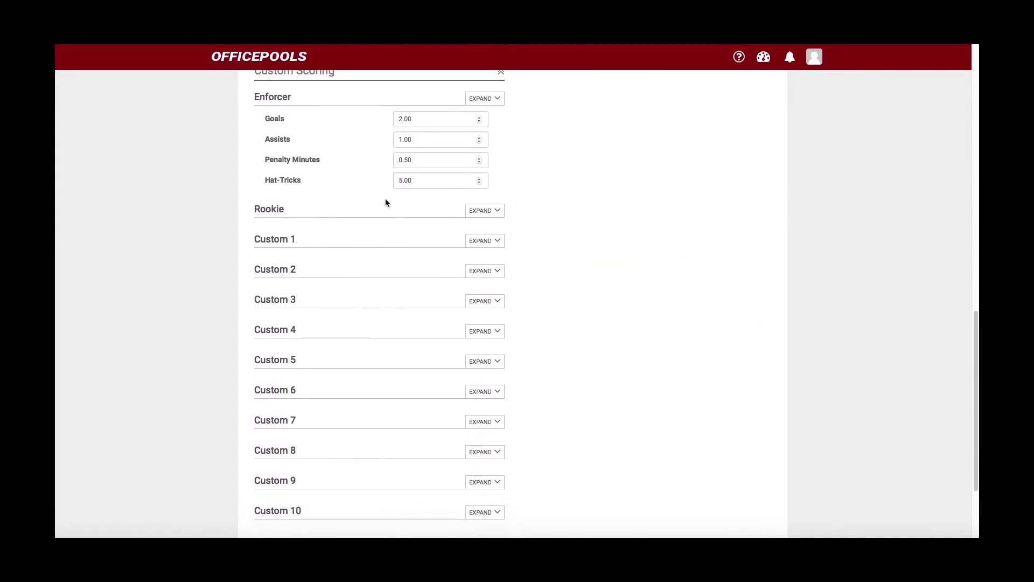
{"action": "scroll", "coordinate": [388, 215], "scroll_direction": "up", "scroll_amount": 7}
{"action": "scroll", "coordinate": [390, 230], "scroll_direction": "down", "scroll_amount": 4}
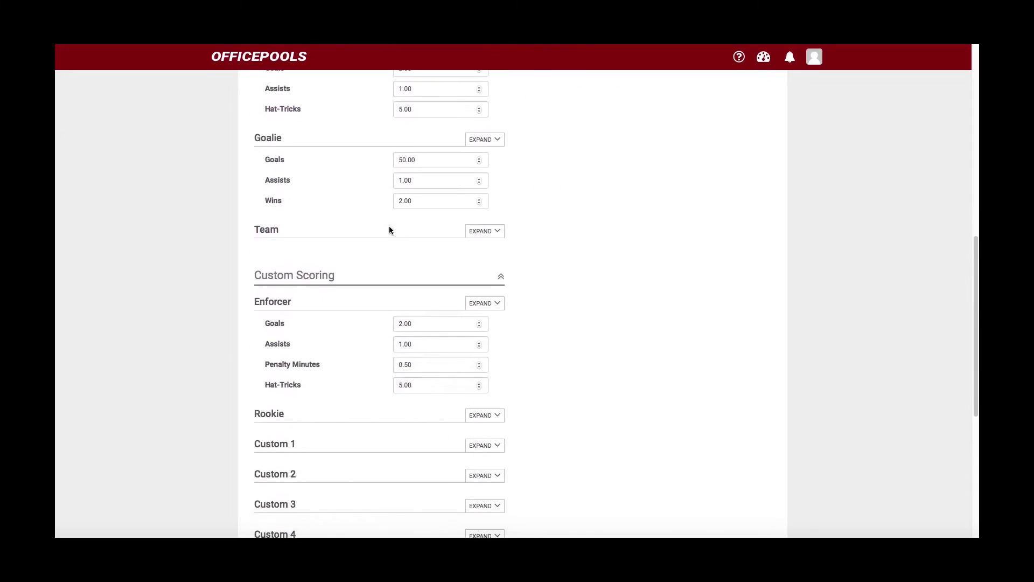
{"action": "scroll", "coordinate": [390, 230], "scroll_direction": "up", "scroll_amount": 5}
{"action": "scroll", "coordinate": [390, 230], "scroll_direction": "down", "scroll_amount": 11}
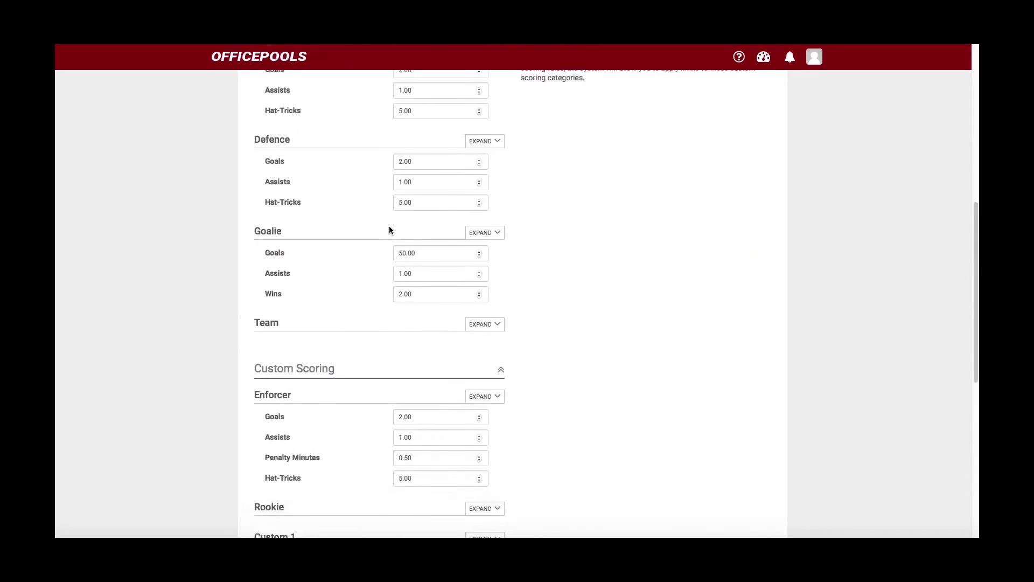
{"action": "scroll", "coordinate": [441, 323], "scroll_direction": "up", "scroll_amount": 16}
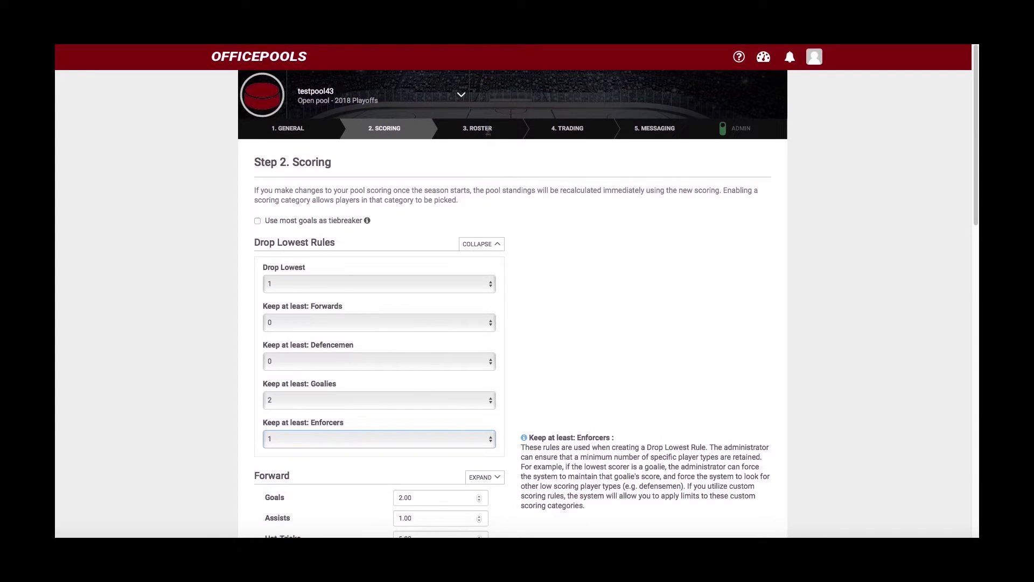
{"action": "scroll", "coordinate": [369, 249], "scroll_direction": "down", "scroll_amount": 1}
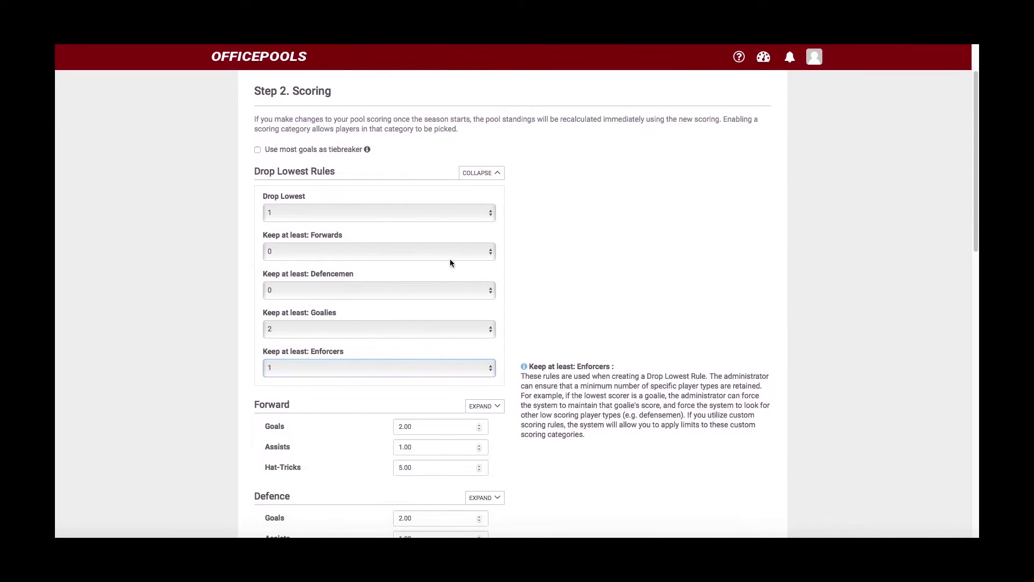
{"action": "left_click", "coordinate": [472, 174]}
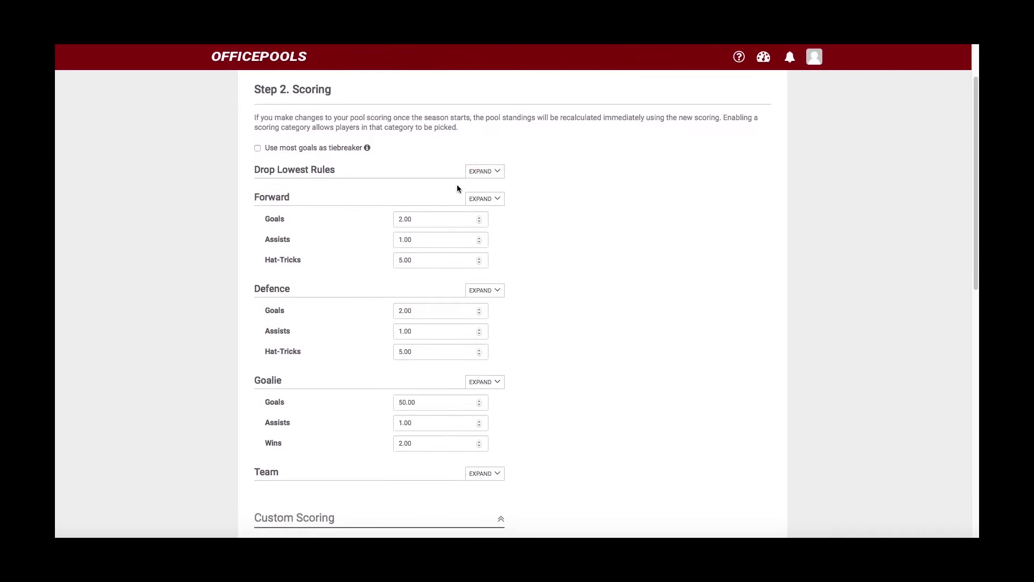
{"action": "scroll", "coordinate": [455, 203], "scroll_direction": "up", "scroll_amount": 1}
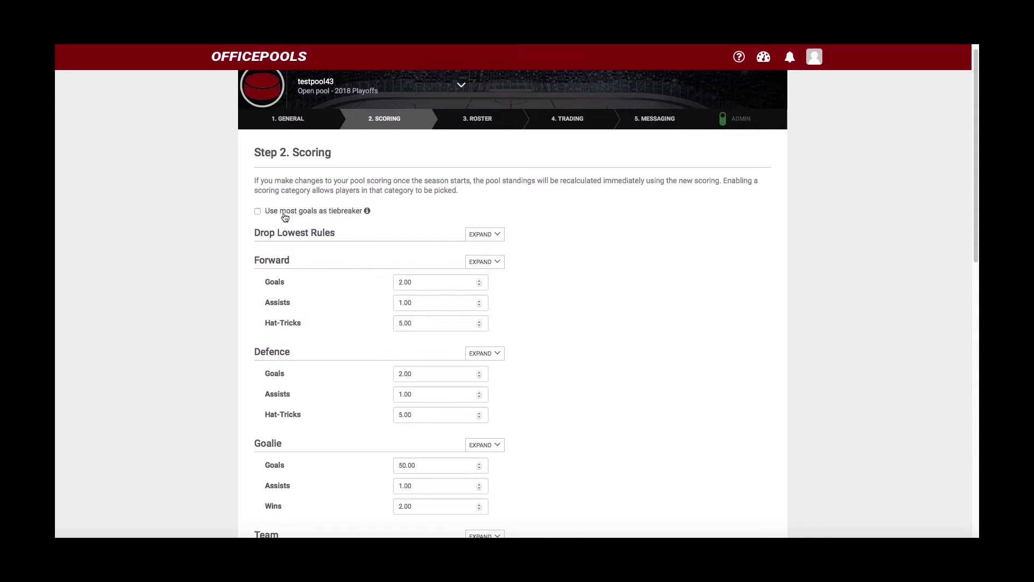
{"action": "left_click", "coordinate": [258, 212]}
{"action": "scroll", "coordinate": [463, 217], "scroll_direction": "down", "scroll_amount": 3}
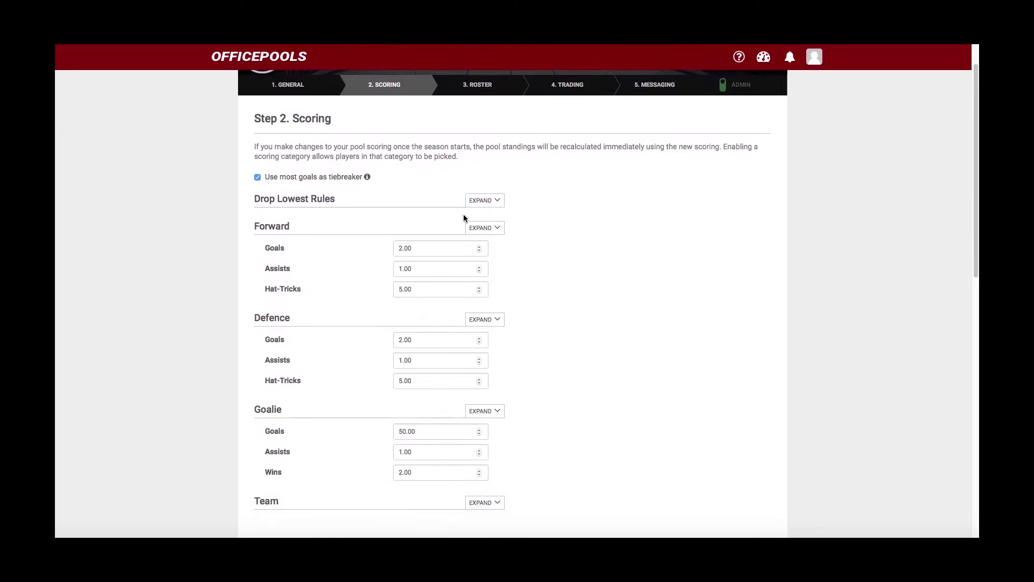
{"action": "scroll", "coordinate": [463, 217], "scroll_direction": "down", "scroll_amount": 1}
{"action": "scroll", "coordinate": [465, 217], "scroll_direction": "up", "scroll_amount": 2}
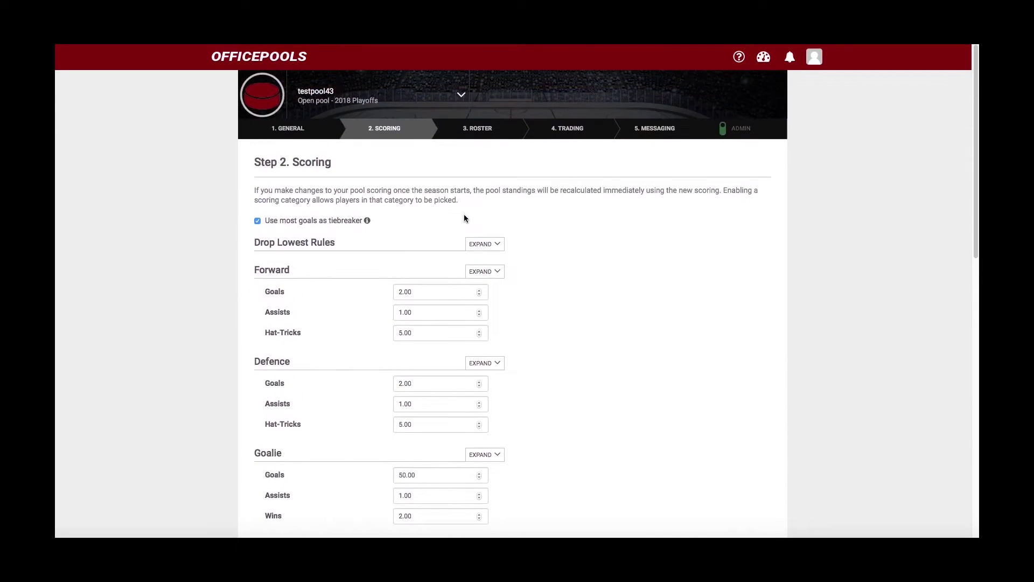
{"action": "scroll", "coordinate": [465, 217], "scroll_direction": "down", "scroll_amount": 10}
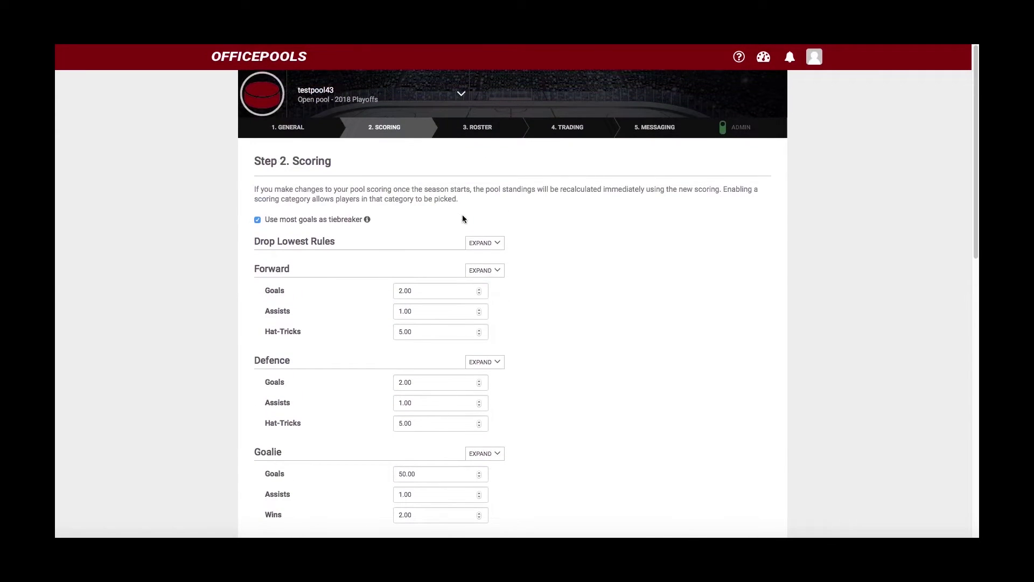
{"action": "scroll", "coordinate": [461, 216], "scroll_direction": "down", "scroll_amount": 8}
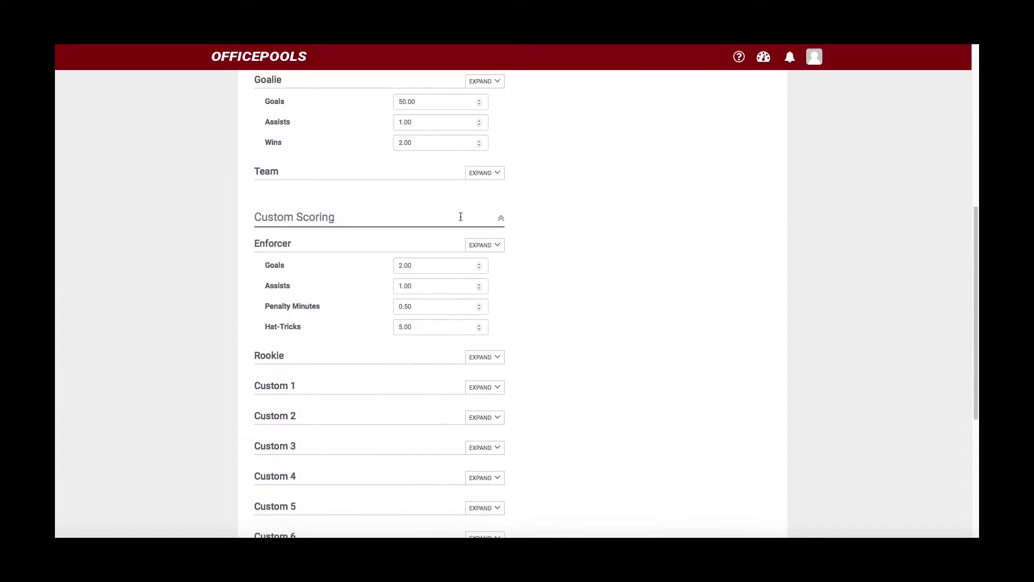
{"action": "scroll", "coordinate": [461, 220], "scroll_direction": "up", "scroll_amount": 18}
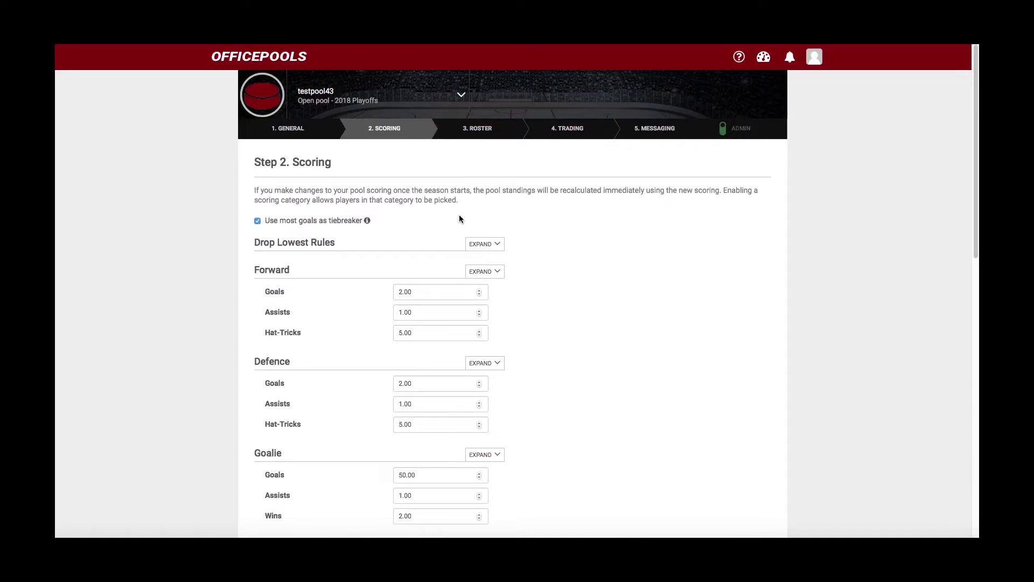
{"action": "scroll", "coordinate": [431, 238], "scroll_direction": "down", "scroll_amount": 18}
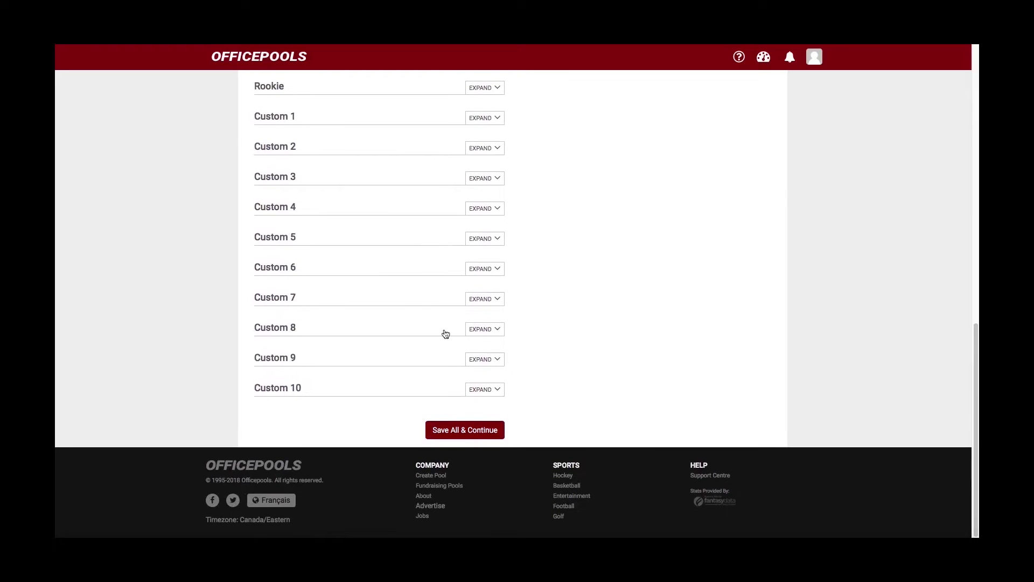
- Save all scoring settings and continue to Step 3 Roster Settings
{"action": "left_click", "coordinate": [455, 431]}
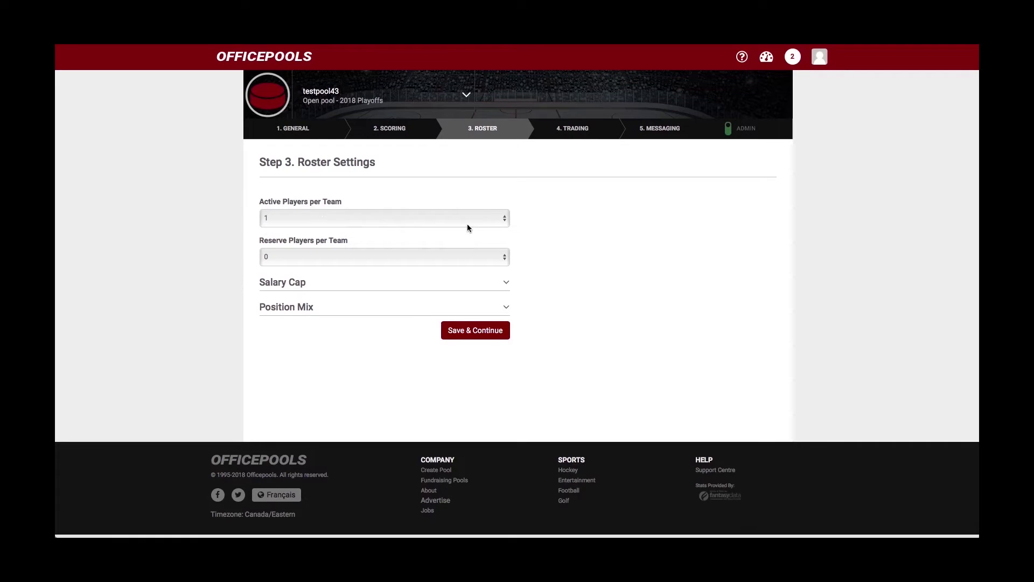
- Set Active Players per Team to 20 and expand the Salary Cap settings
{"action": "left_click", "coordinate": [506, 220]}
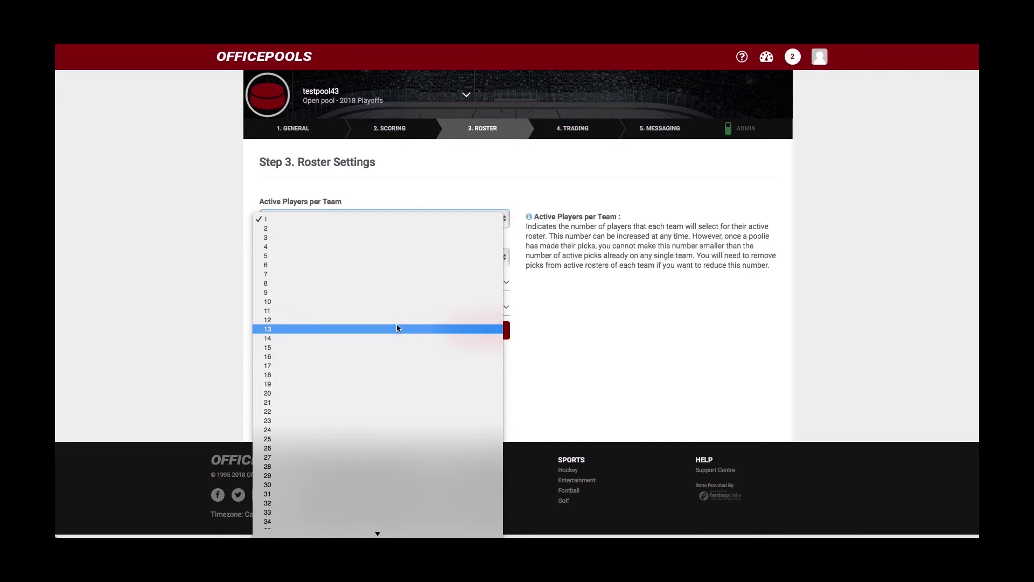
{"action": "left_click", "coordinate": [362, 393]}
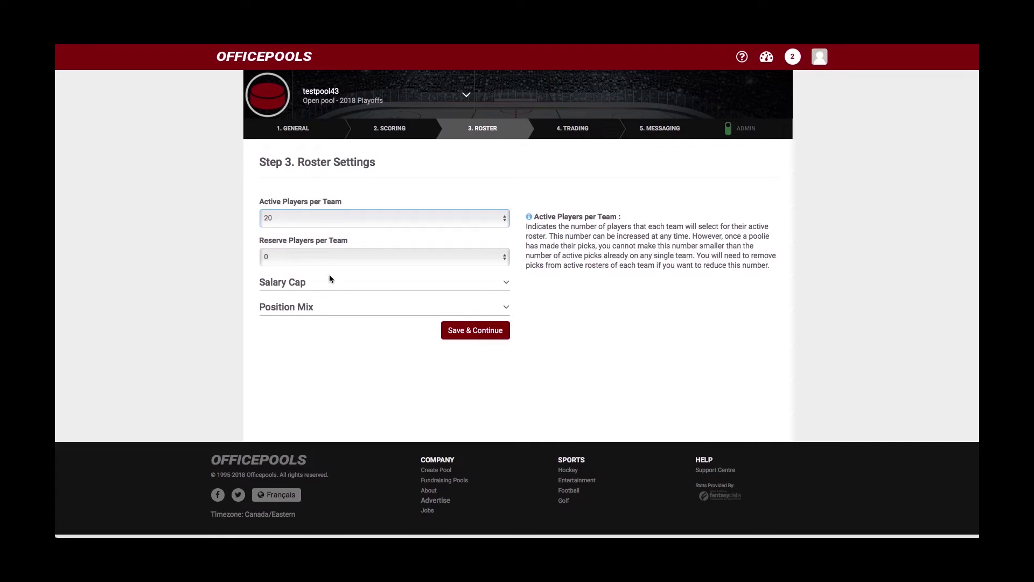
{"action": "left_click", "coordinate": [507, 283]}
- Replace the 00.000 salary cap with 79.5 million
{"action": "scroll", "coordinate": [458, 309], "scroll_direction": "down", "scroll_amount": 2}
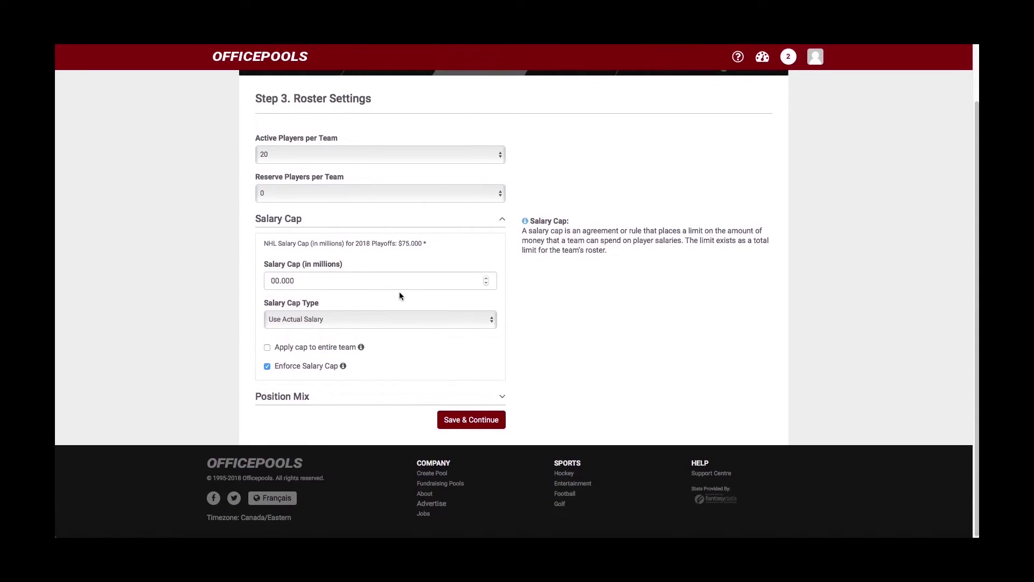
{"action": "left_click", "coordinate": [315, 281]}
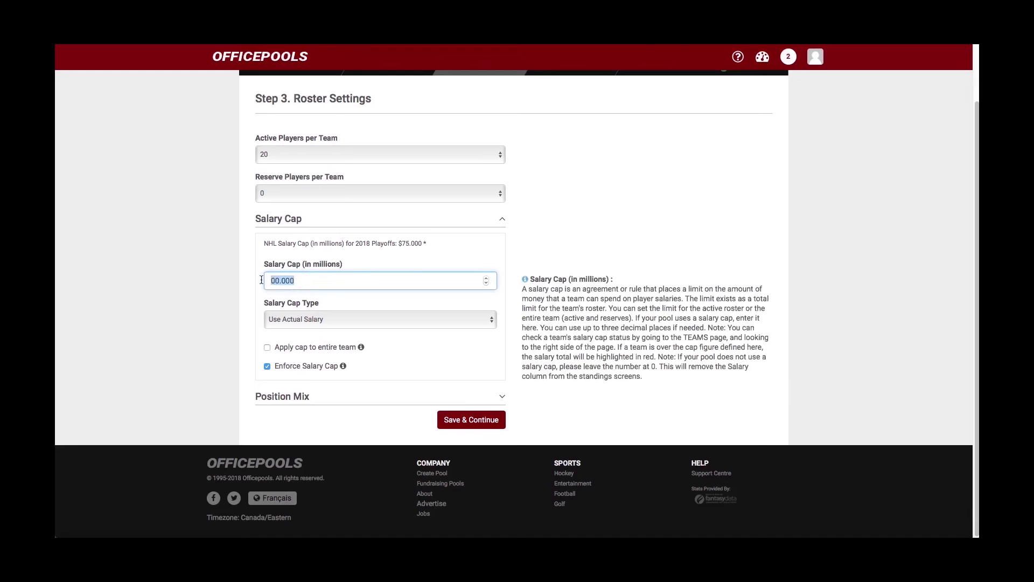
{"action": "key", "text": "BackSpace"}
{"action": "type", "text": "79.5"}
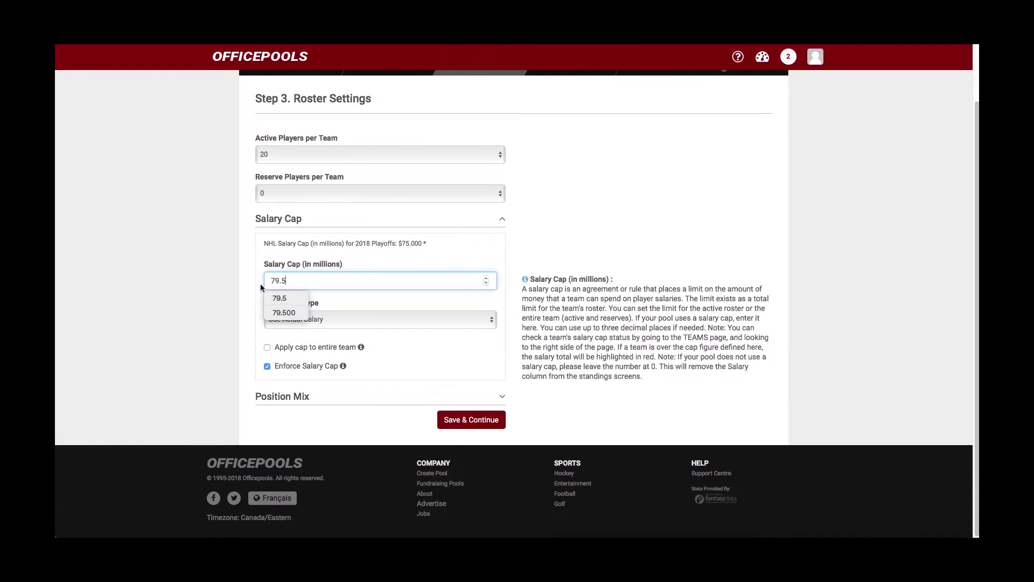
{"action": "left_click", "coordinate": [273, 299]}
{"action": "left_click", "coordinate": [374, 264]}
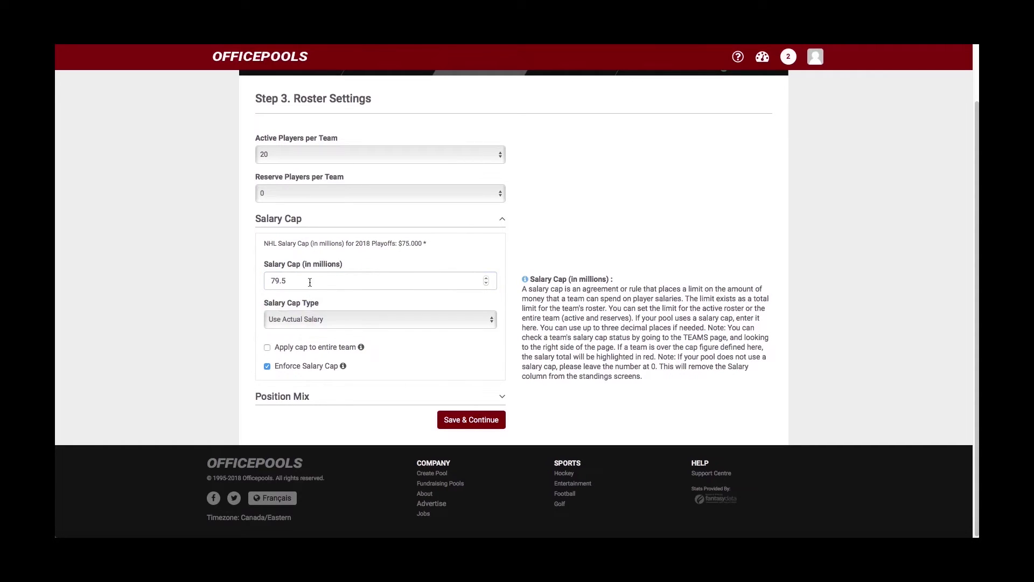
{"action": "scroll", "coordinate": [347, 272], "scroll_direction": "up", "scroll_amount": 1}
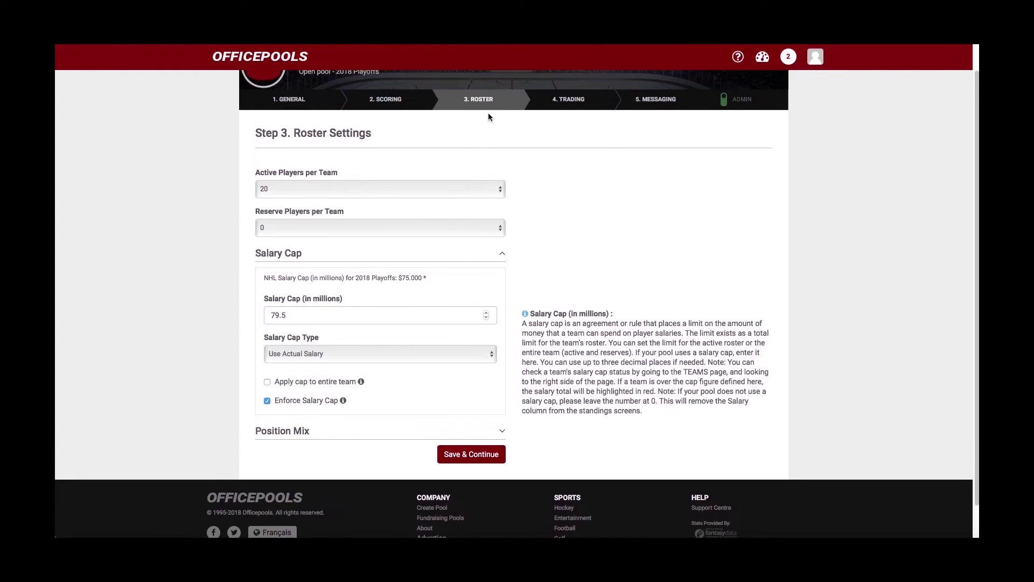
{"action": "scroll", "coordinate": [463, 260], "scroll_direction": "down", "scroll_amount": 1}
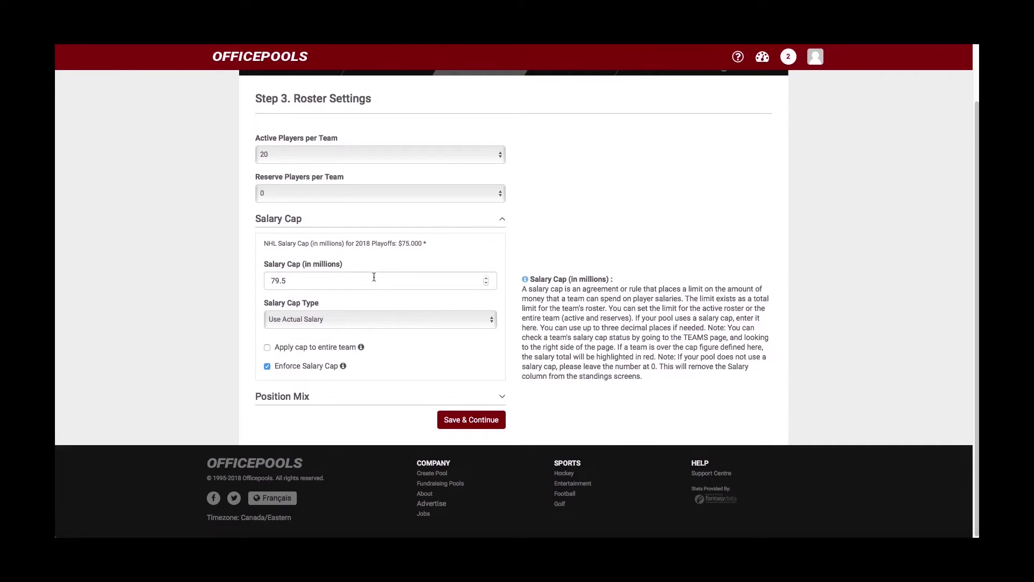
{"action": "left_click", "coordinate": [490, 321]}
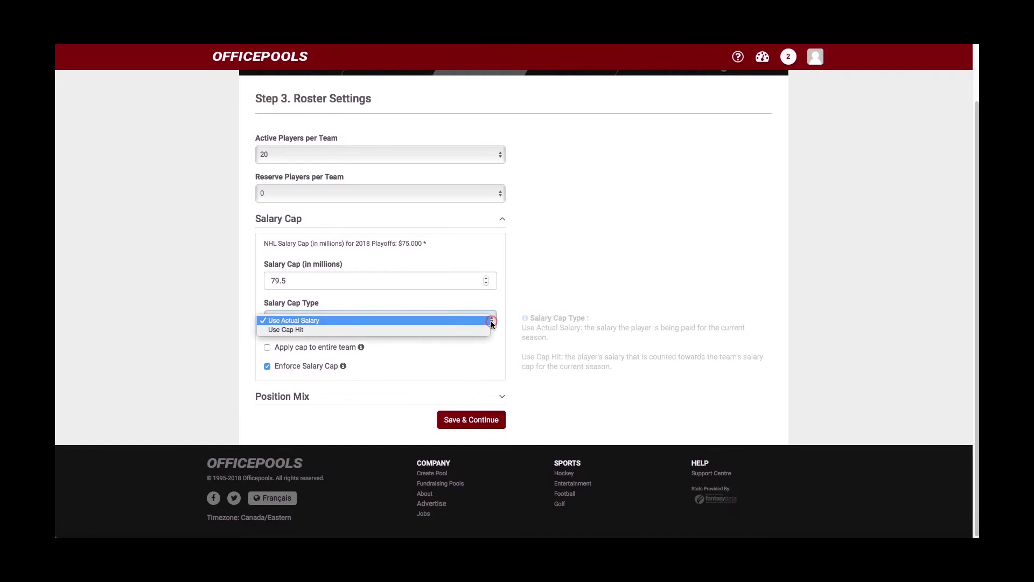
{"action": "left_click", "coordinate": [383, 329]}
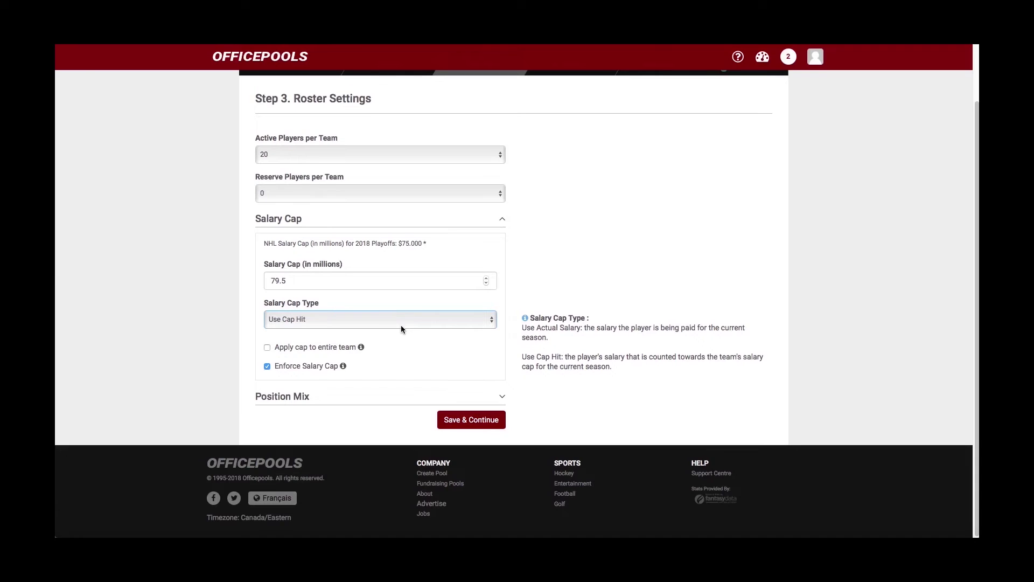
{"action": "left_click", "coordinate": [489, 323]}
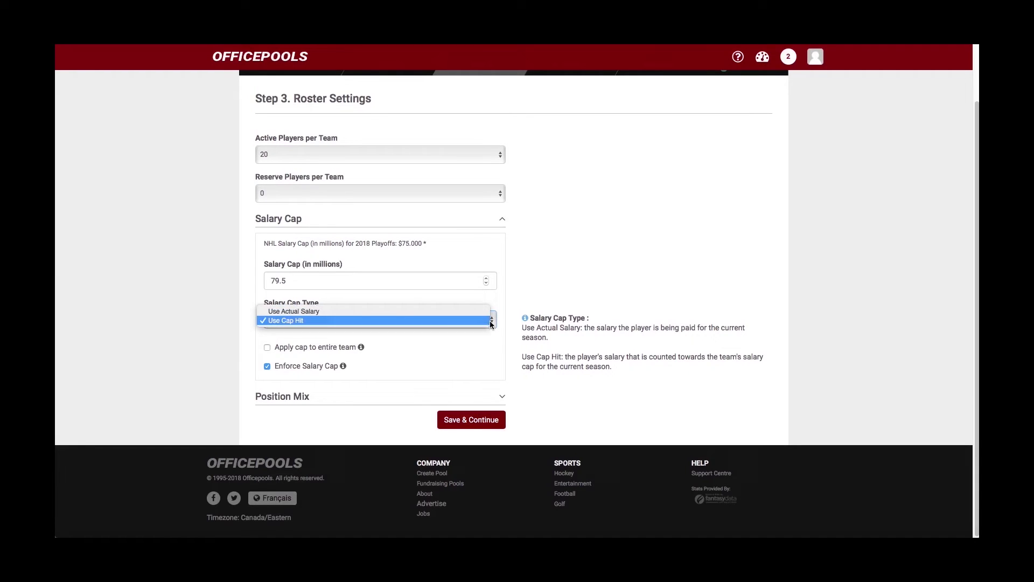
{"action": "left_click", "coordinate": [419, 312]}
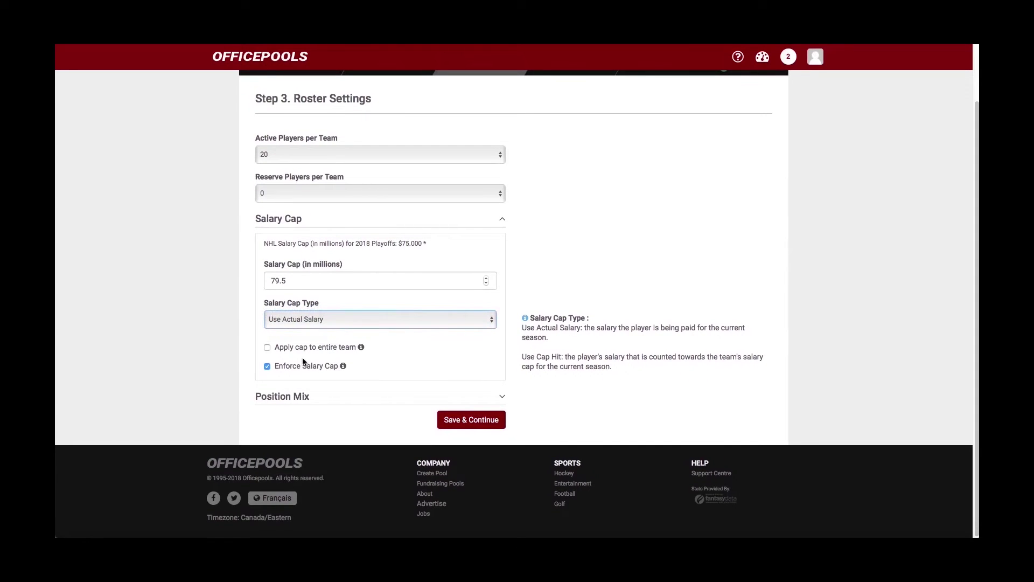
{"action": "scroll", "coordinate": [302, 362], "scroll_direction": "up", "scroll_amount": 2}
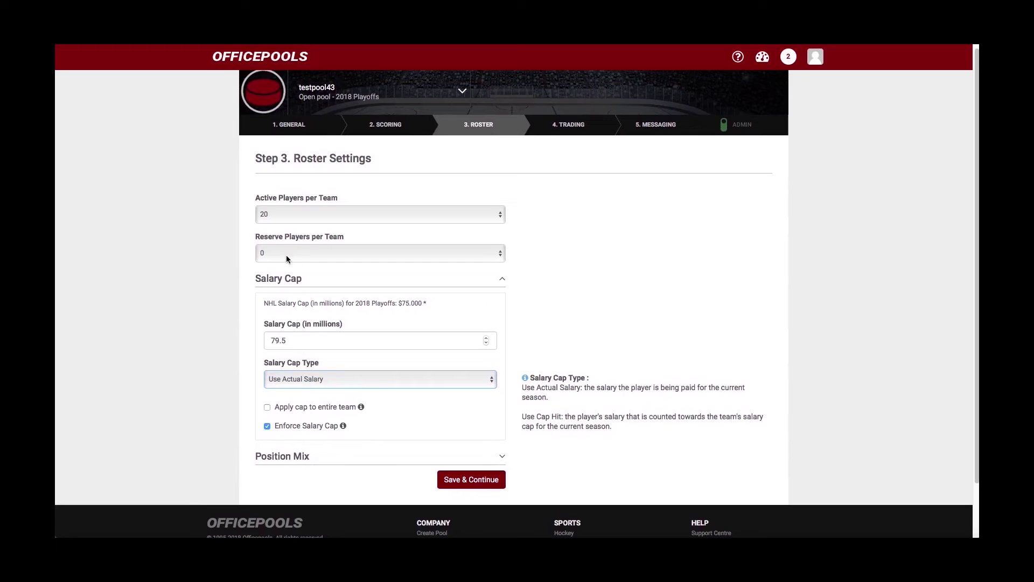
{"action": "scroll", "coordinate": [302, 261], "scroll_direction": "down", "scroll_amount": 2}
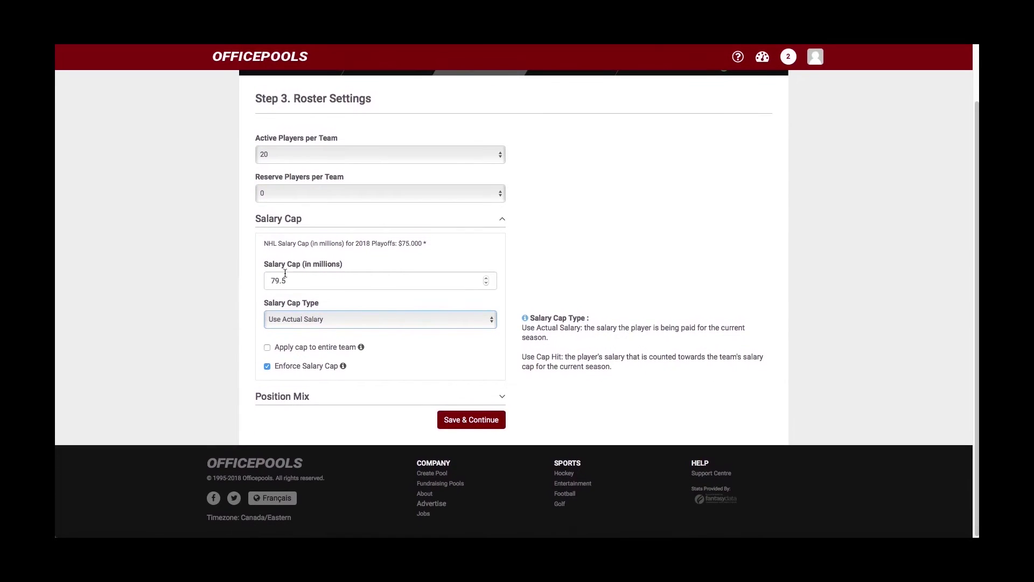
{"action": "scroll", "coordinate": [311, 264], "scroll_direction": "up", "scroll_amount": 2}
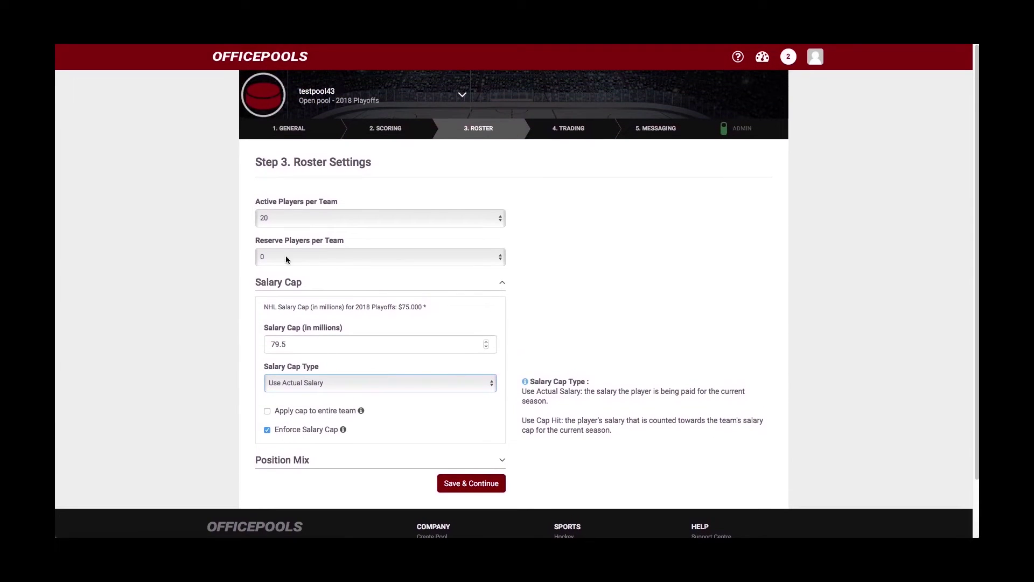
{"action": "scroll", "coordinate": [276, 218], "scroll_direction": "down", "scroll_amount": 1}
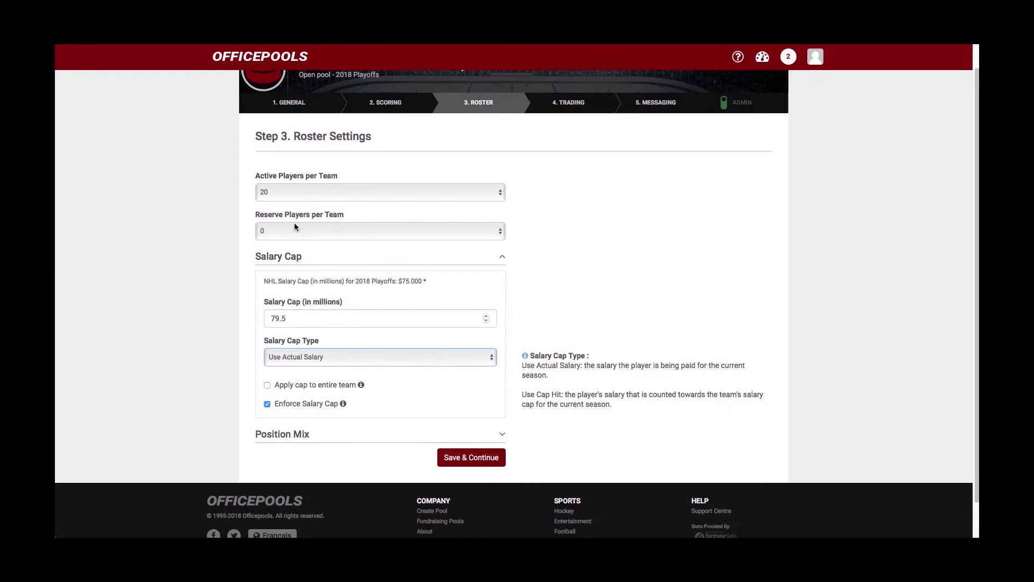
{"action": "scroll", "coordinate": [352, 386], "scroll_direction": "down", "scroll_amount": 1}
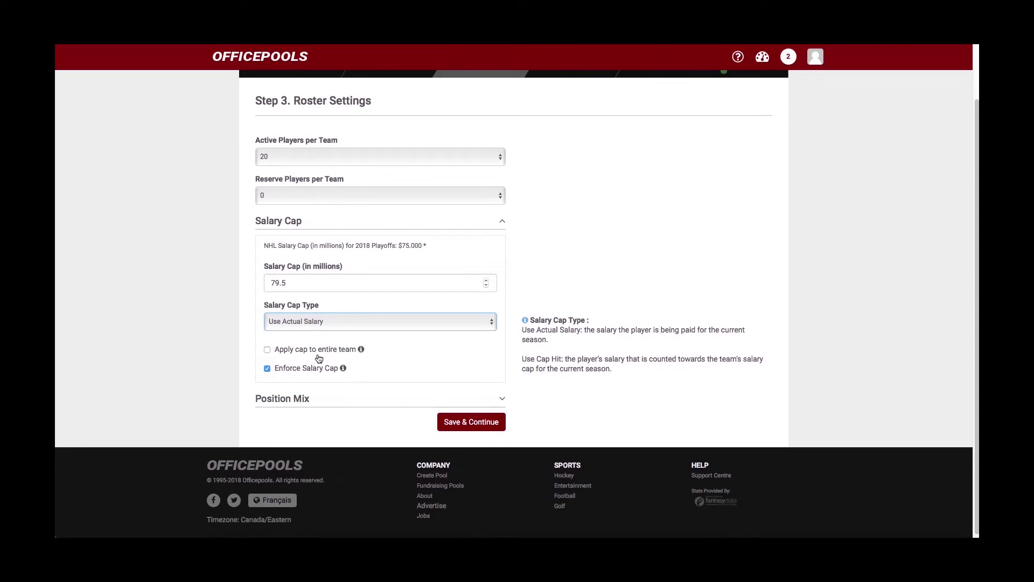
{"action": "scroll", "coordinate": [396, 356], "scroll_direction": "down", "scroll_amount": 1}
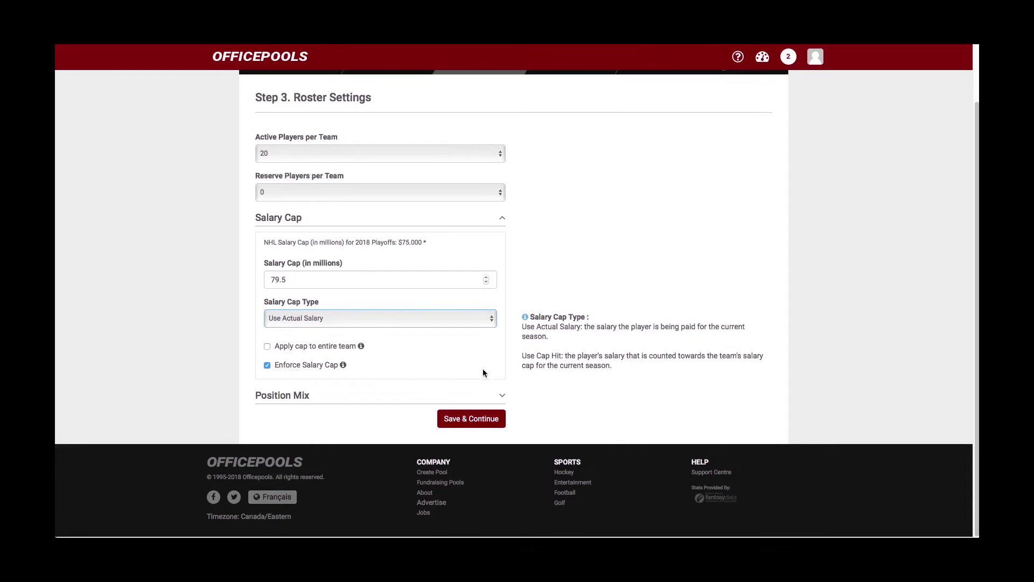
{"action": "left_click", "coordinate": [501, 397]}
- Set the Forwards minimum and maximum both to 12
{"action": "scroll", "coordinate": [479, 406], "scroll_direction": "down", "scroll_amount": 2}
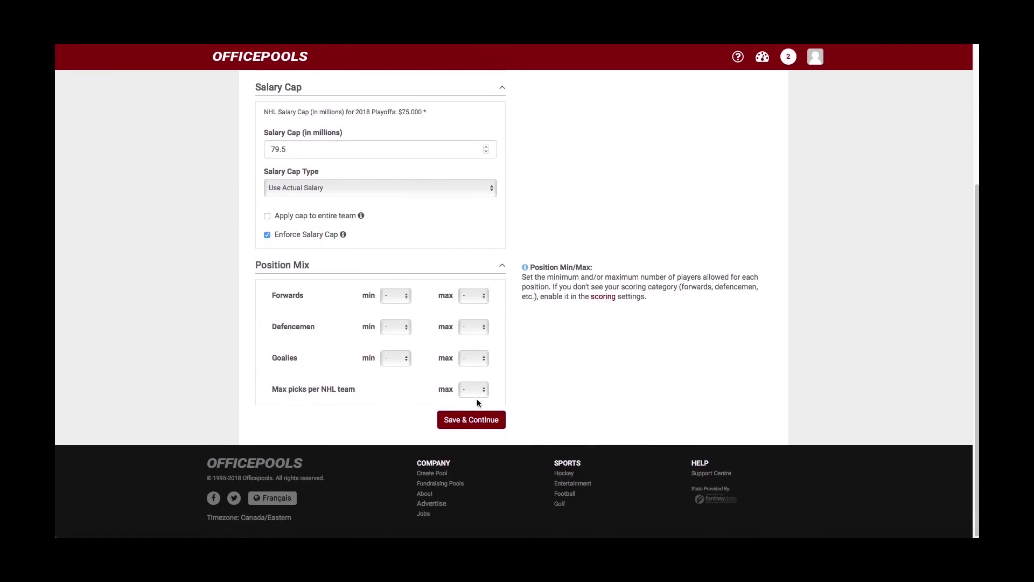
{"action": "scroll", "coordinate": [477, 398], "scroll_direction": "up", "scroll_amount": 3}
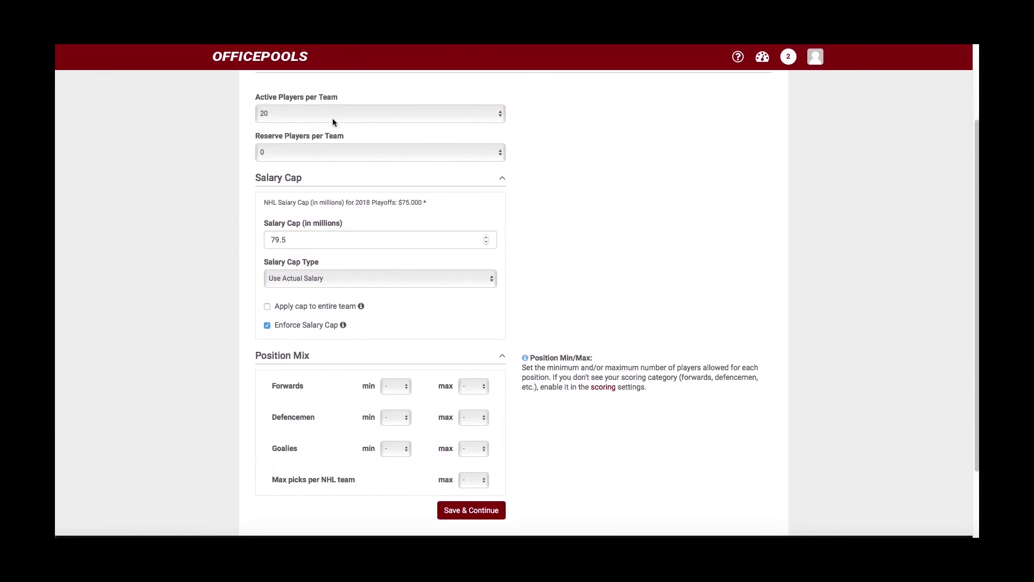
{"action": "scroll", "coordinate": [353, 188], "scroll_direction": "down", "scroll_amount": 2}
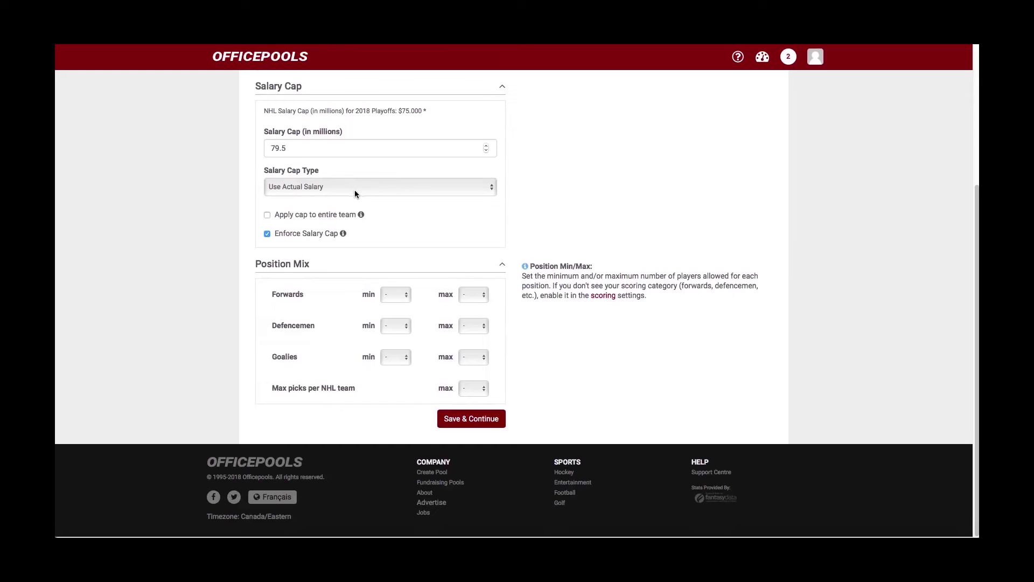
{"action": "left_click", "coordinate": [408, 301]}
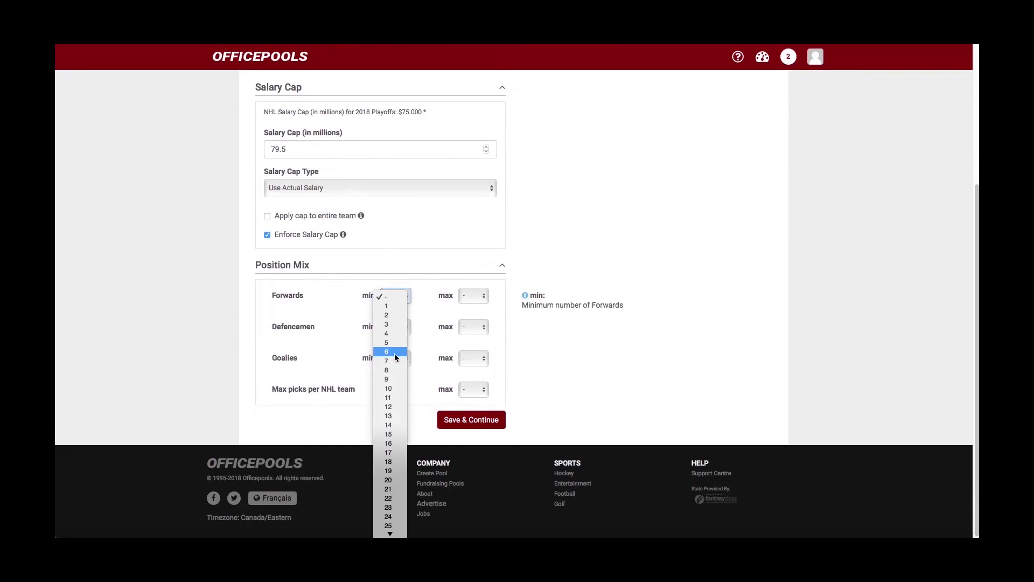
{"action": "left_click", "coordinate": [394, 353]}
{"action": "left_click", "coordinate": [406, 300]}
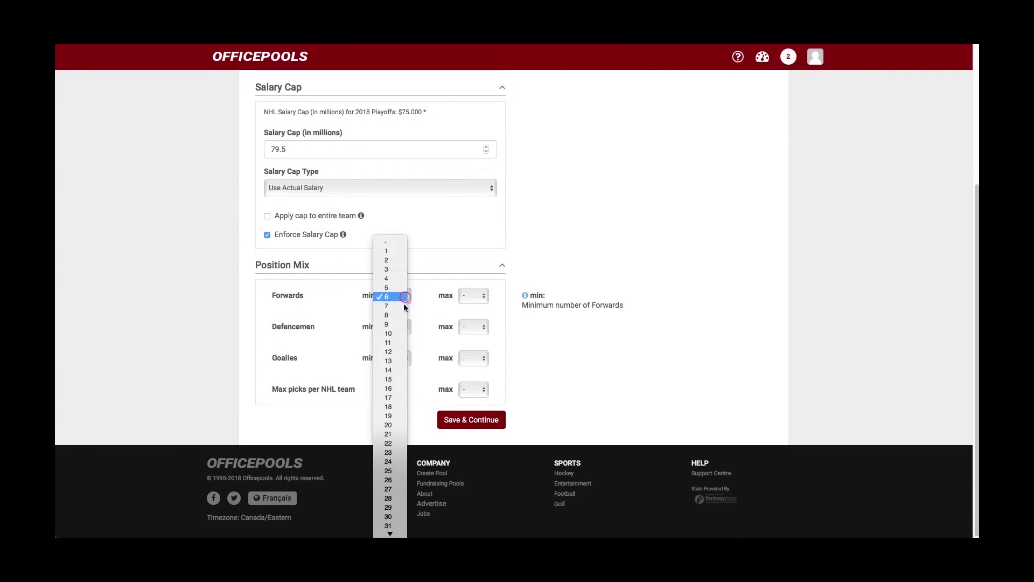
{"action": "left_click", "coordinate": [394, 347]}
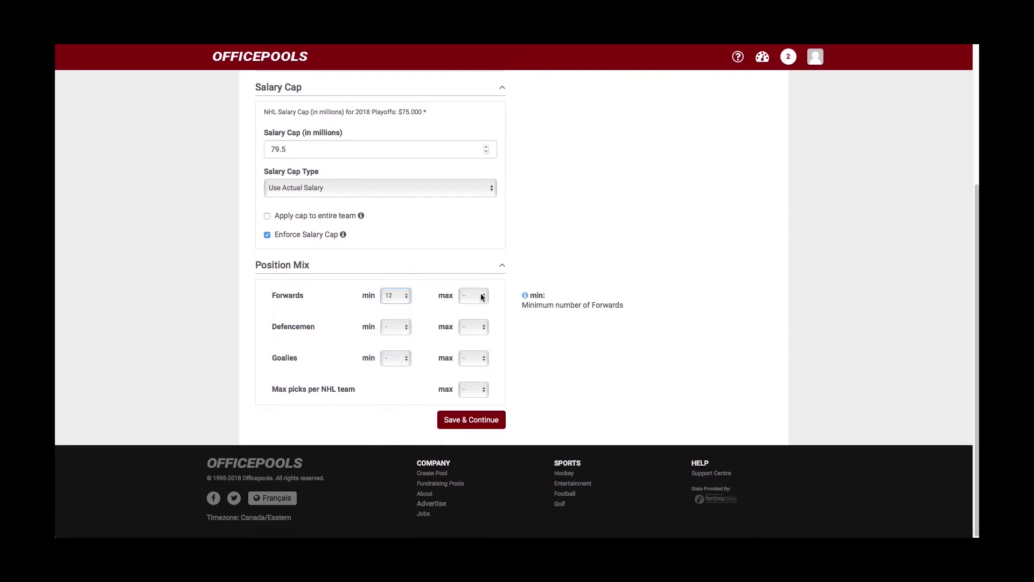
{"action": "left_click", "coordinate": [481, 296]}
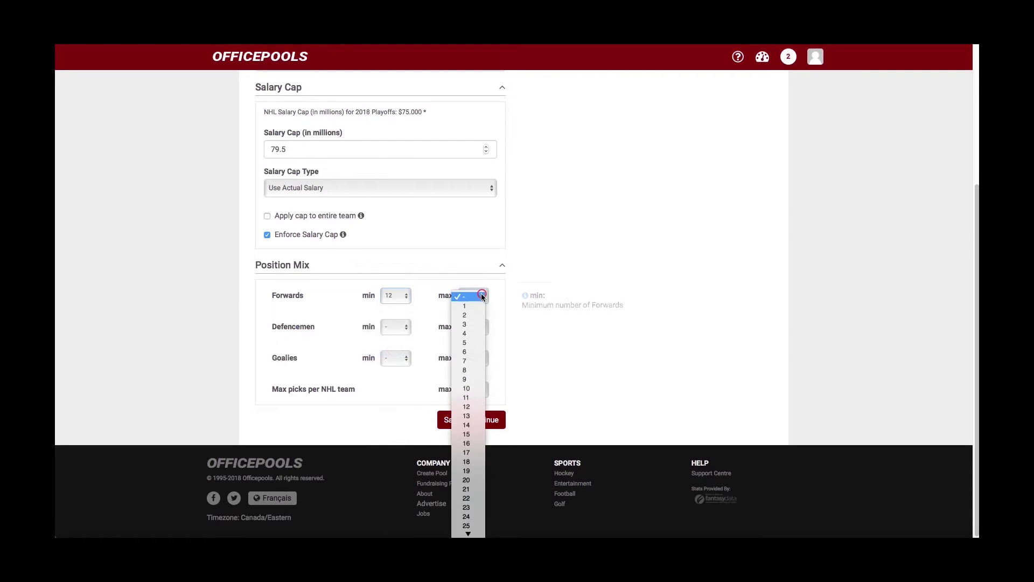
{"action": "left_click", "coordinate": [472, 406]}
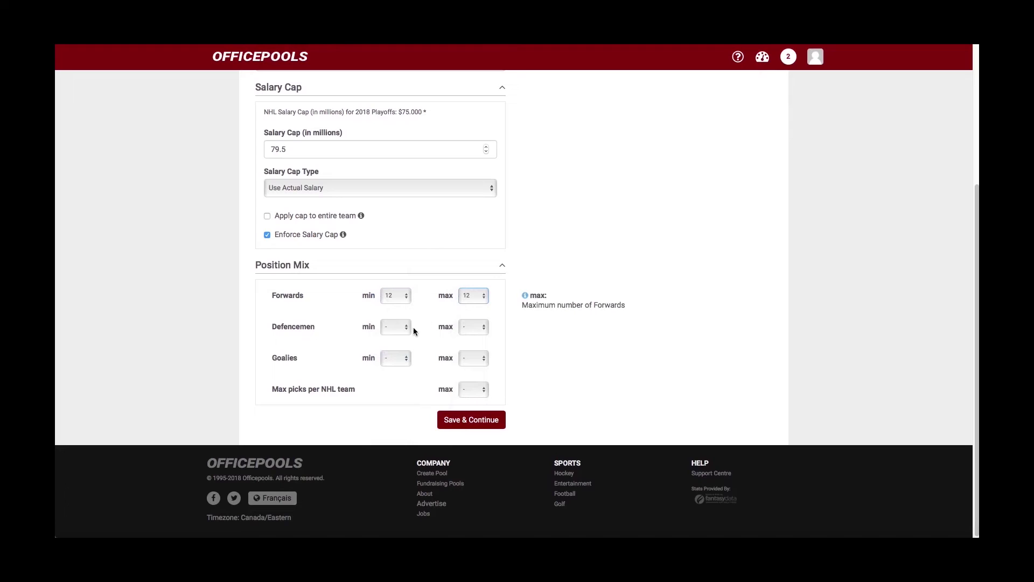
- Set Defencemen to 6 and Goalies minimum and maximum both to 2
{"action": "left_click", "coordinate": [405, 328]}
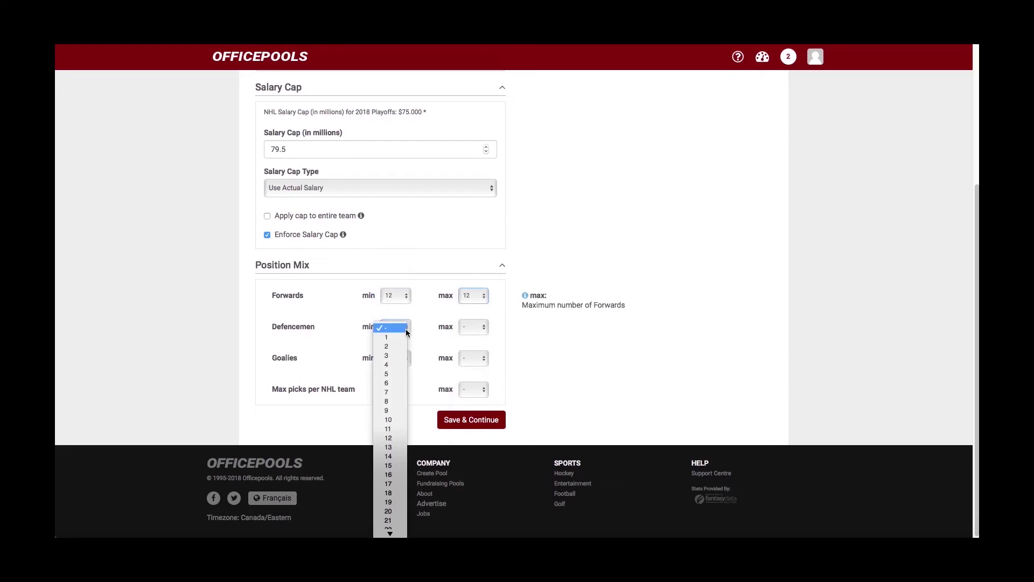
{"action": "left_click", "coordinate": [393, 383]}
{"action": "left_click", "coordinate": [484, 332]}
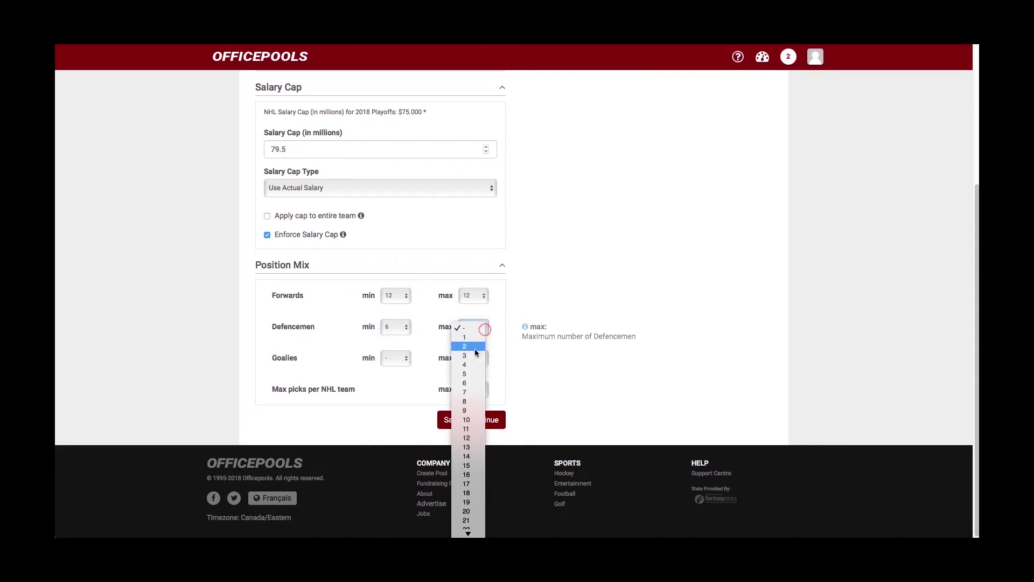
{"action": "left_click", "coordinate": [468, 383]}
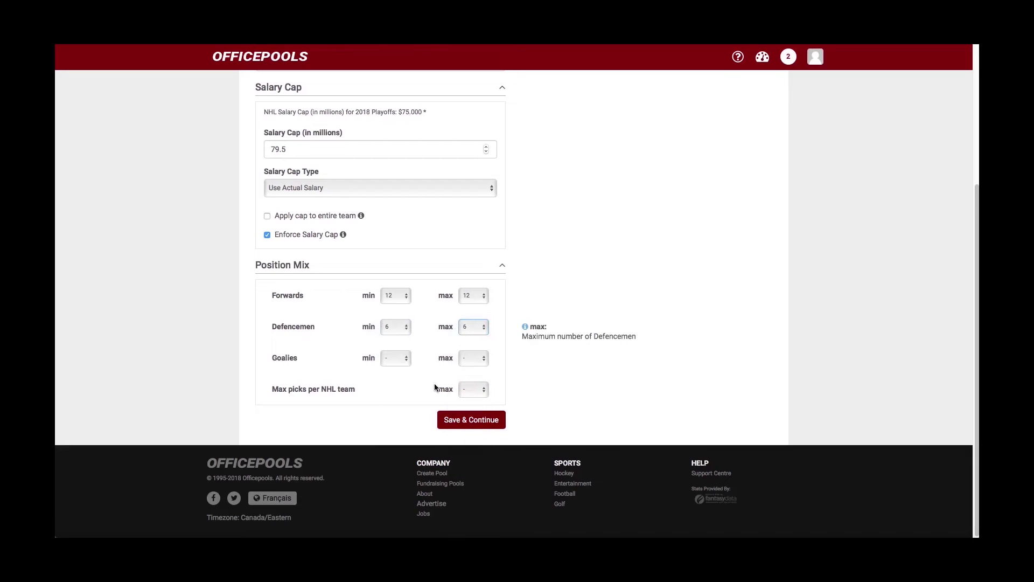
{"action": "left_click", "coordinate": [408, 362]}
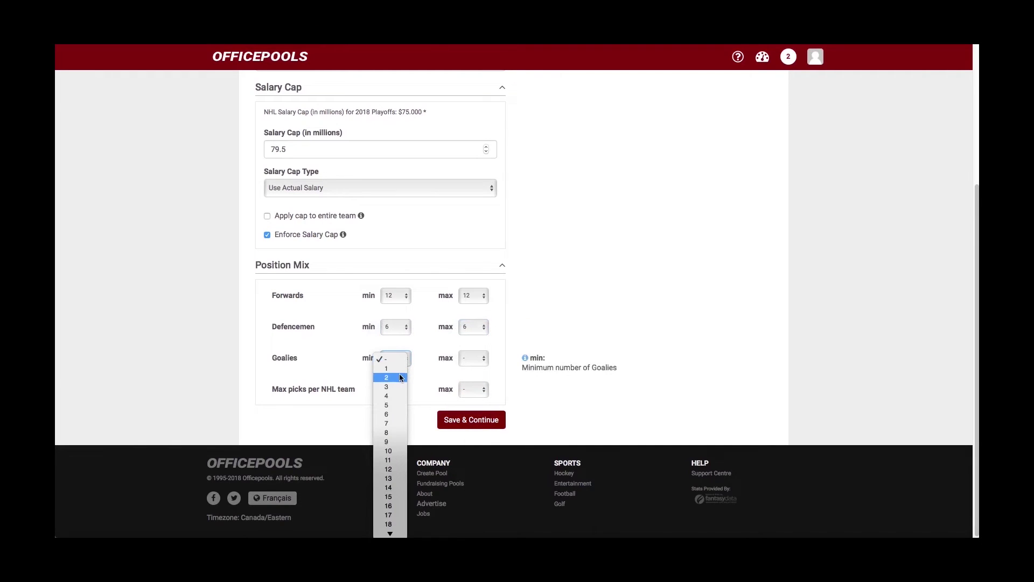
{"action": "left_click", "coordinate": [400, 377]}
{"action": "left_click", "coordinate": [480, 360]}
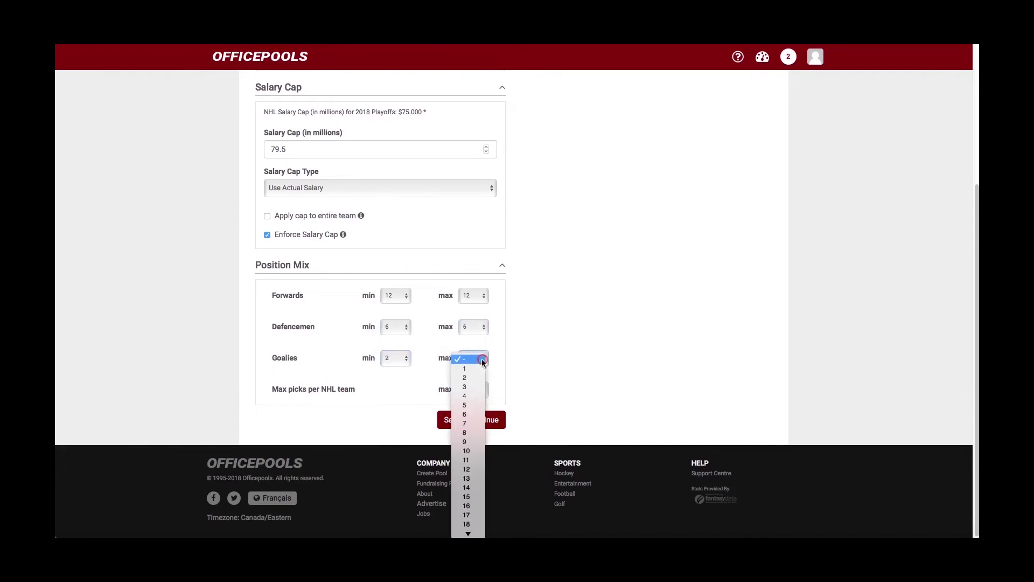
{"action": "left_click", "coordinate": [473, 377]}
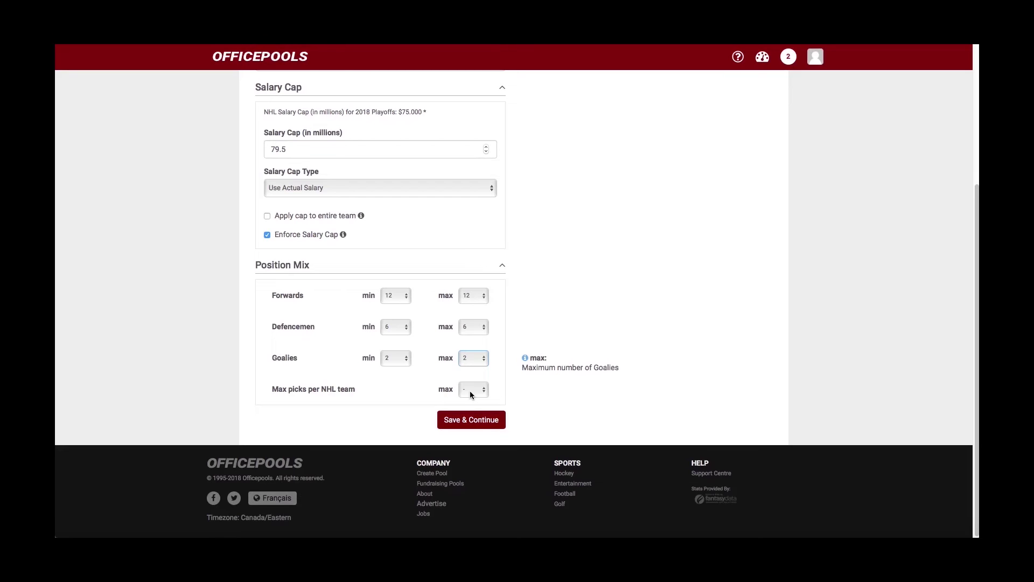
- Leave Max picks per NHL team at '-' so it stays unlimited
{"action": "left_click", "coordinate": [483, 392]}
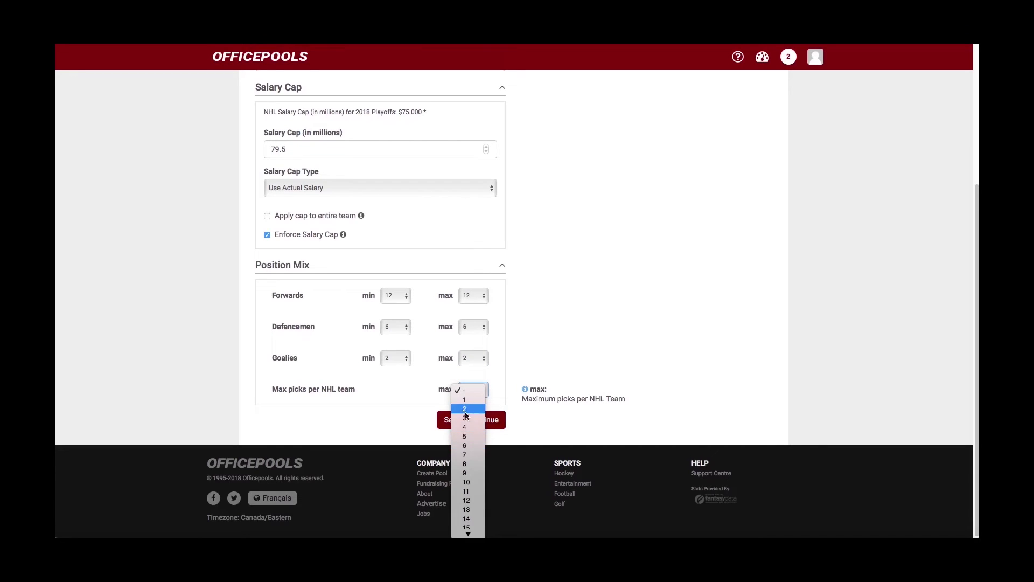
{"action": "left_click", "coordinate": [465, 390]}
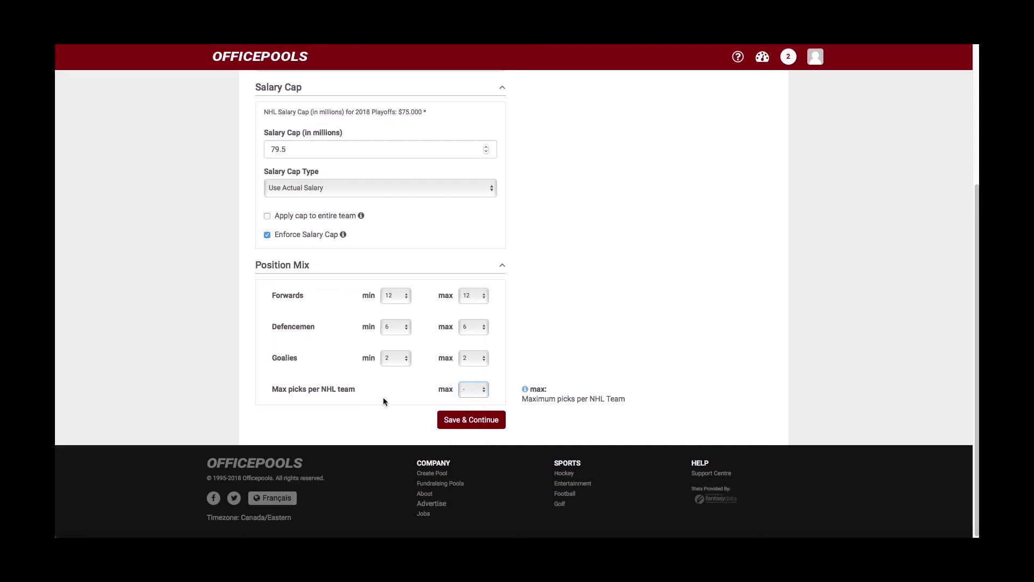
{"action": "scroll", "coordinate": [382, 400], "scroll_direction": "up", "scroll_amount": 1}
{"action": "scroll", "coordinate": [382, 399], "scroll_direction": "down", "scroll_amount": 1}
{"action": "scroll", "coordinate": [413, 394], "scroll_direction": "up", "scroll_amount": 1}
{"action": "scroll", "coordinate": [413, 394], "scroll_direction": "down", "scroll_amount": 1}
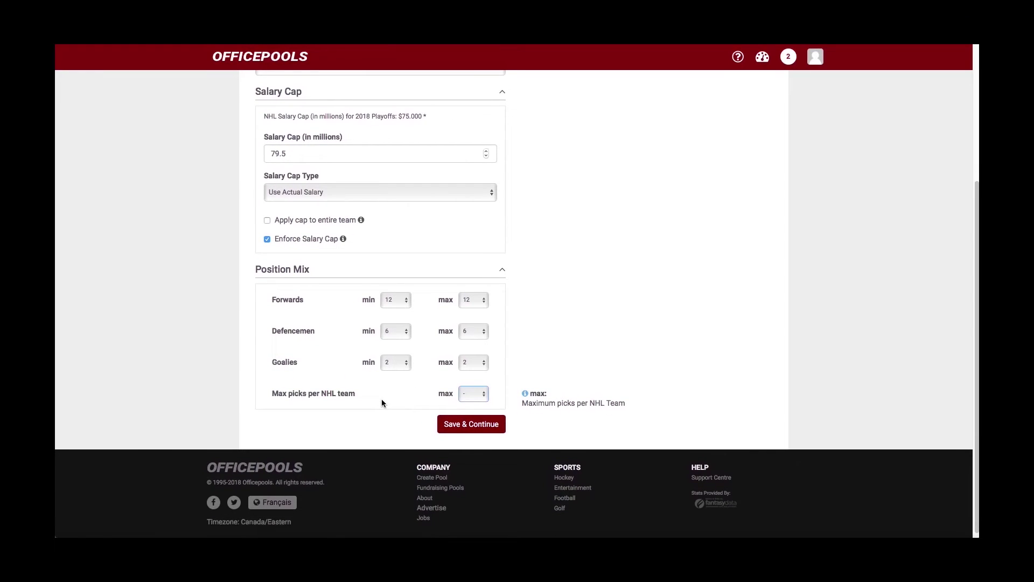
{"action": "scroll", "coordinate": [343, 400], "scroll_direction": "up", "scroll_amount": 1}
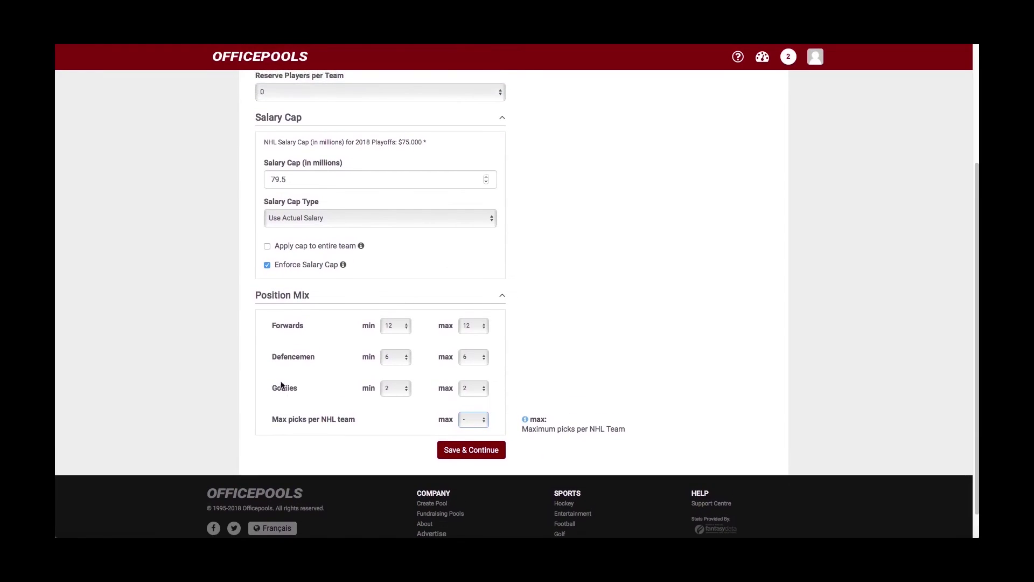
{"action": "scroll", "coordinate": [309, 386], "scroll_direction": "up", "scroll_amount": 3}
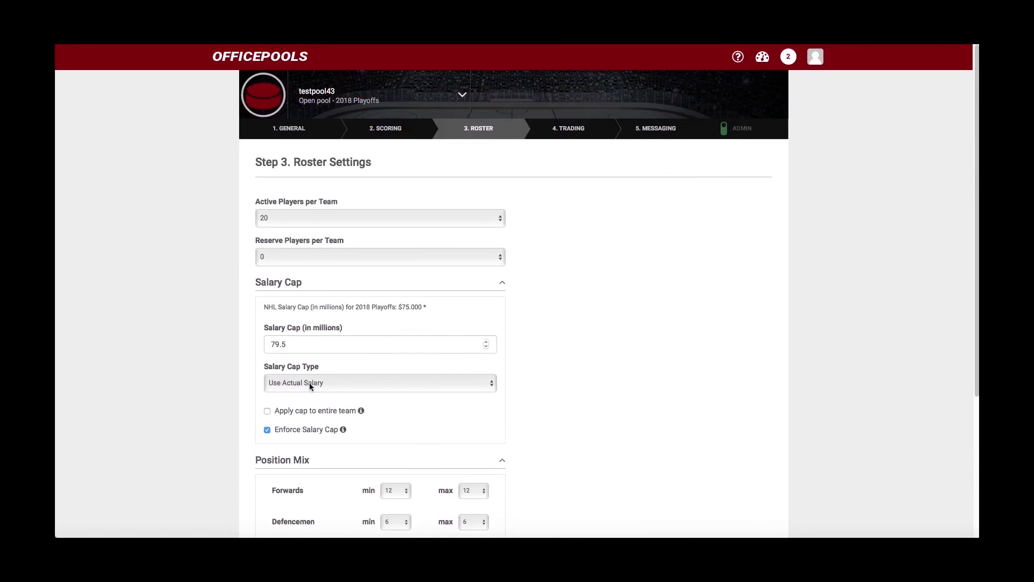
{"action": "scroll", "coordinate": [404, 227], "scroll_direction": "down", "scroll_amount": 3}
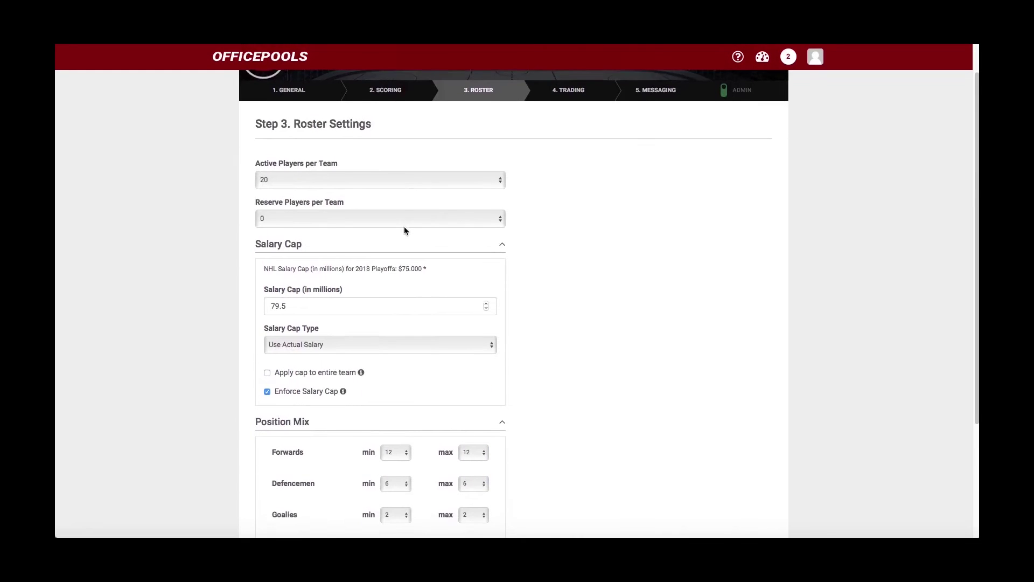
{"action": "scroll", "coordinate": [405, 230], "scroll_direction": "down", "scroll_amount": 1}
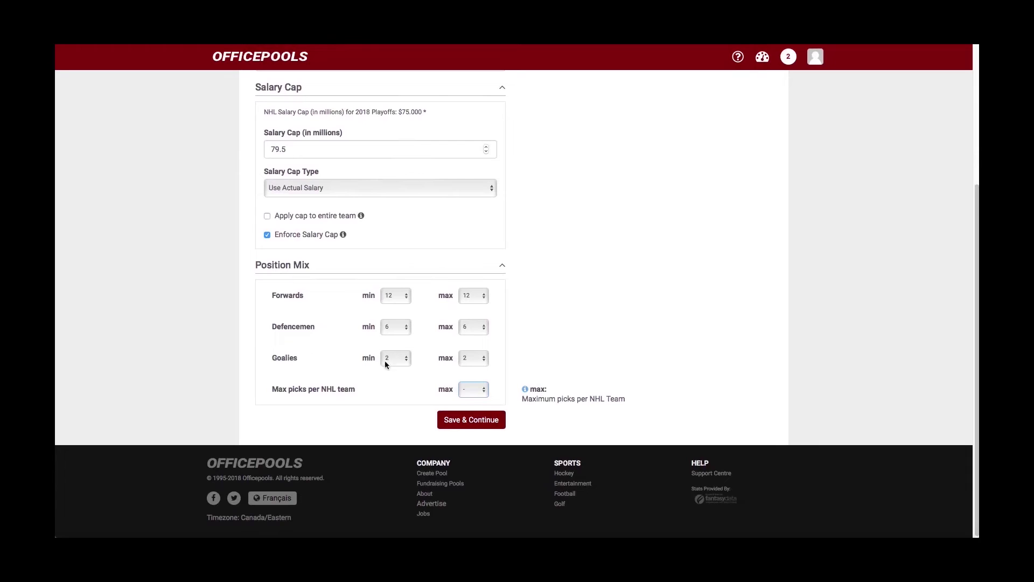
{"action": "scroll", "coordinate": [424, 346], "scroll_direction": "up", "scroll_amount": 1}
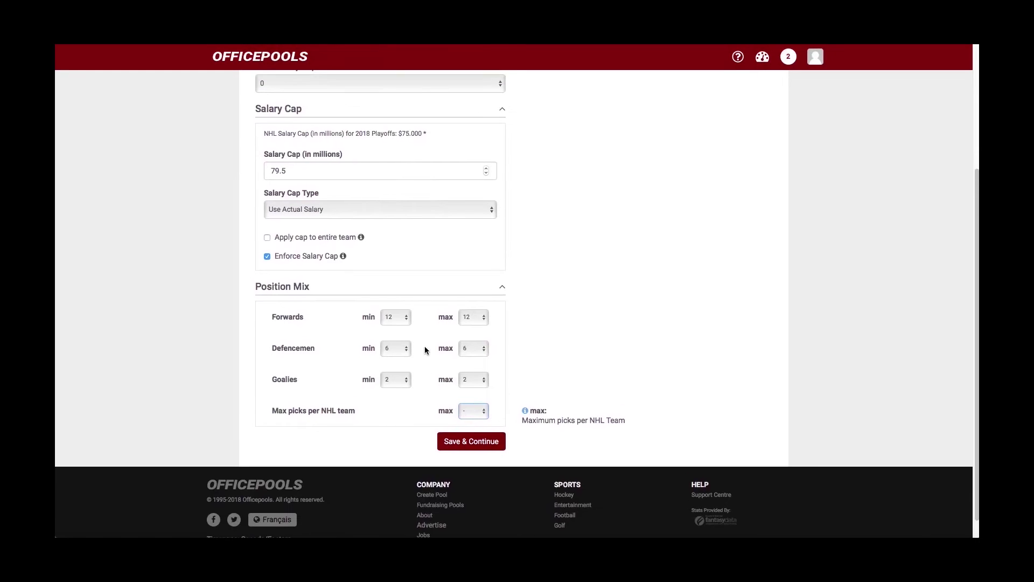
{"action": "scroll", "coordinate": [425, 345], "scroll_direction": "up", "scroll_amount": 3}
{"action": "scroll", "coordinate": [426, 350], "scroll_direction": "up", "scroll_amount": 1}
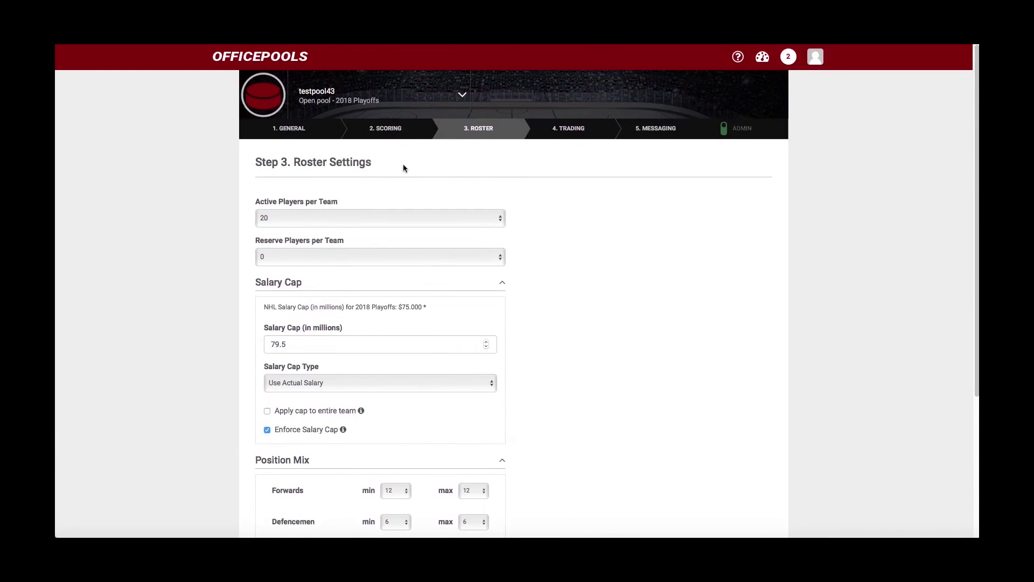
{"action": "scroll", "coordinate": [447, 242], "scroll_direction": "down", "scroll_amount": 4}
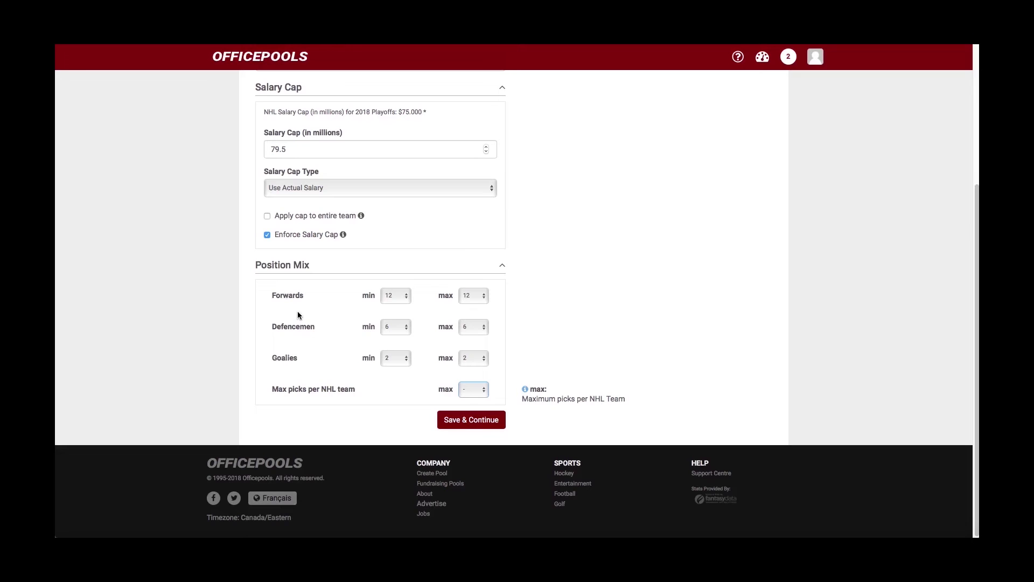
- Save the roster settings and continue to Step 4 Trading
{"action": "scroll", "coordinate": [299, 317], "scroll_direction": "up", "scroll_amount": 3}
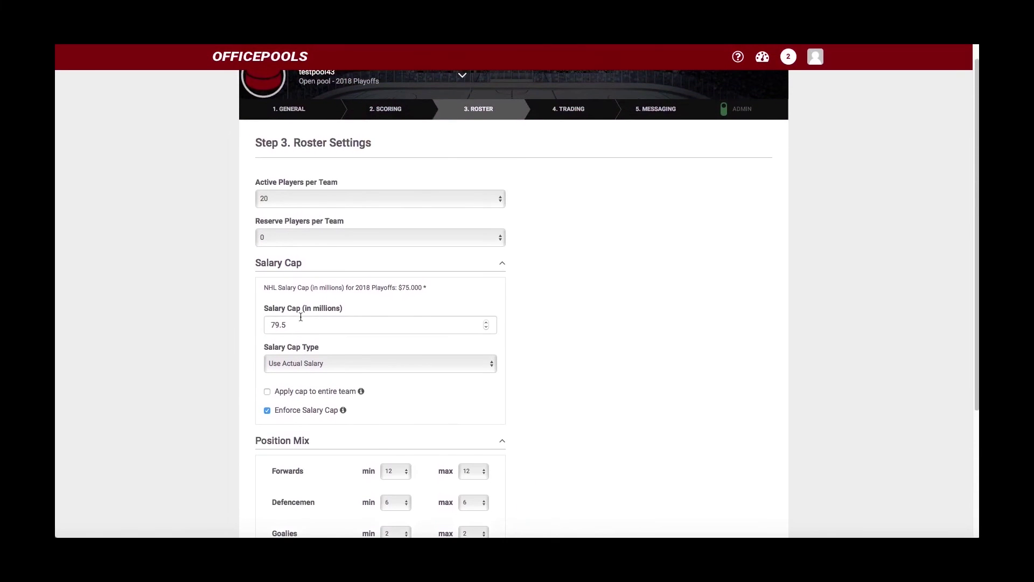
{"action": "scroll", "coordinate": [301, 317], "scroll_direction": "down", "scroll_amount": 3}
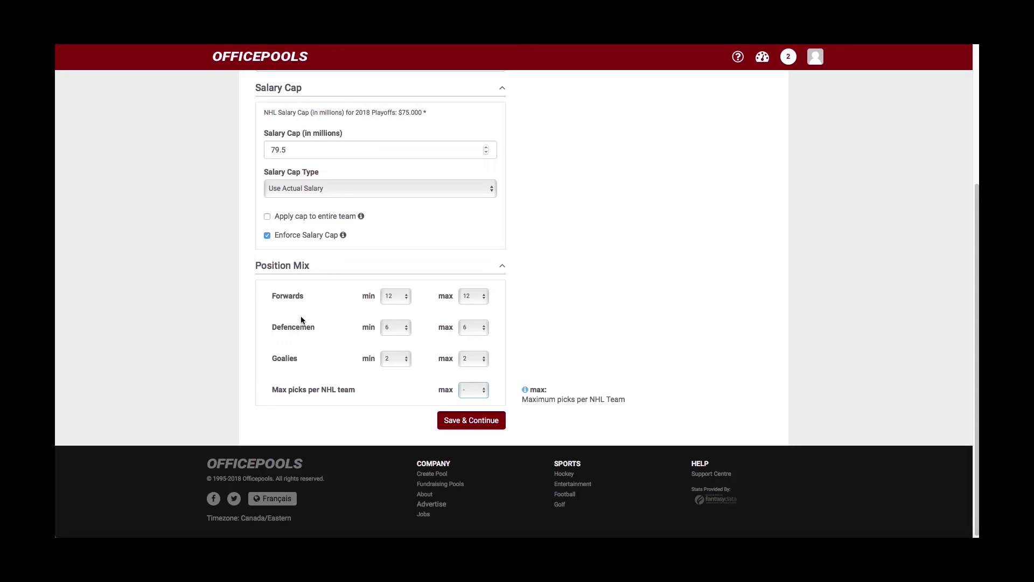
{"action": "scroll", "coordinate": [301, 319], "scroll_direction": "up", "scroll_amount": 3}
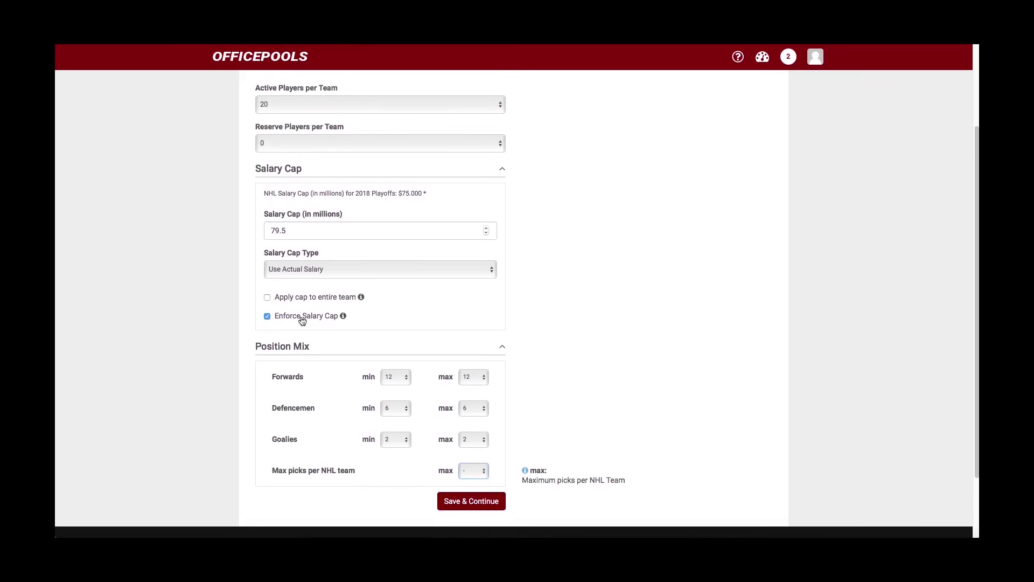
{"action": "scroll", "coordinate": [302, 321], "scroll_direction": "up", "scroll_amount": 3}
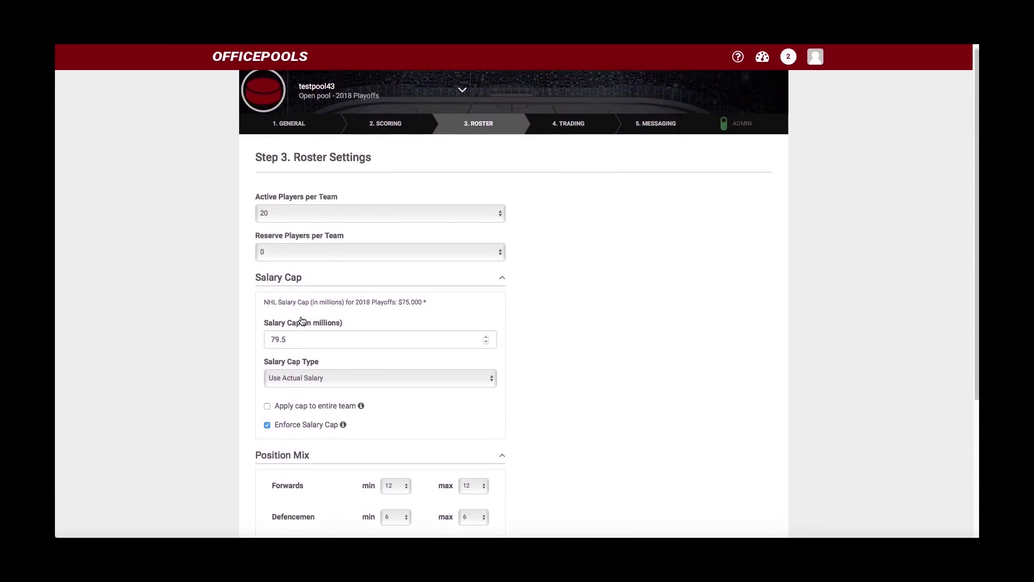
{"action": "scroll", "coordinate": [300, 319], "scroll_direction": "down", "scroll_amount": 3}
{"action": "scroll", "coordinate": [301, 319], "scroll_direction": "down", "scroll_amount": 3}
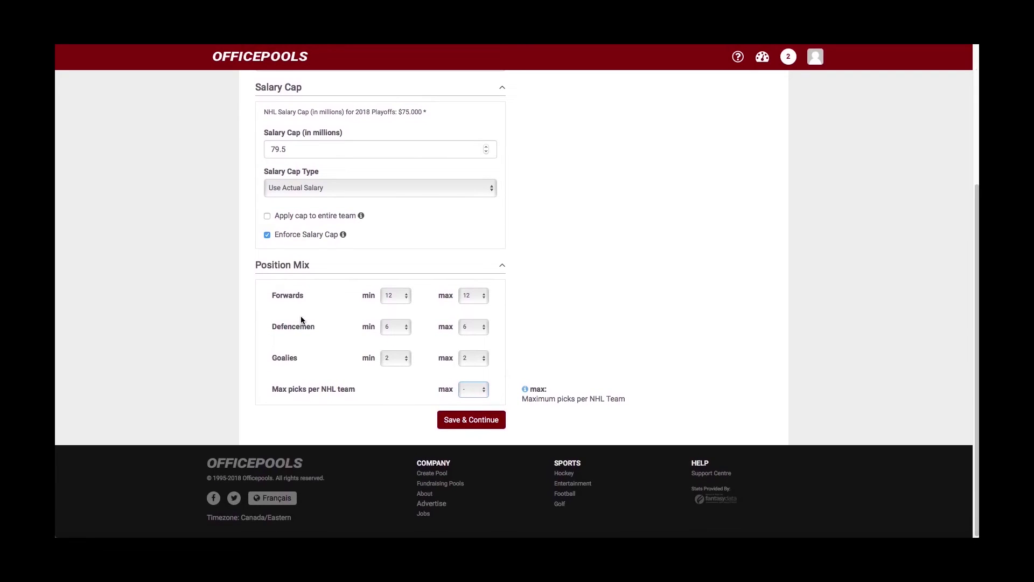
{"action": "scroll", "coordinate": [344, 318], "scroll_direction": "up", "scroll_amount": 5}
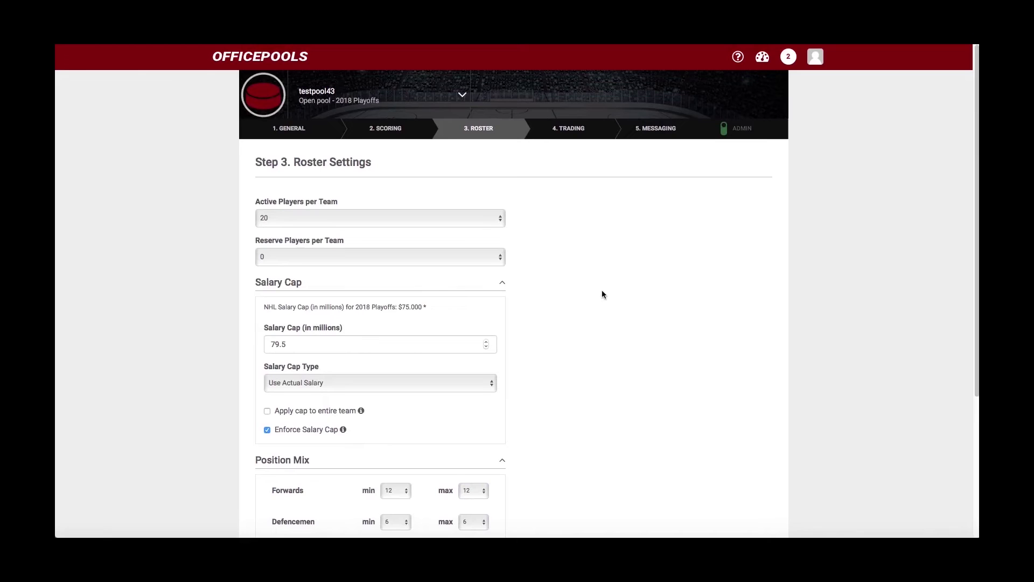
{"action": "scroll", "coordinate": [602, 294], "scroll_direction": "down", "scroll_amount": 5}
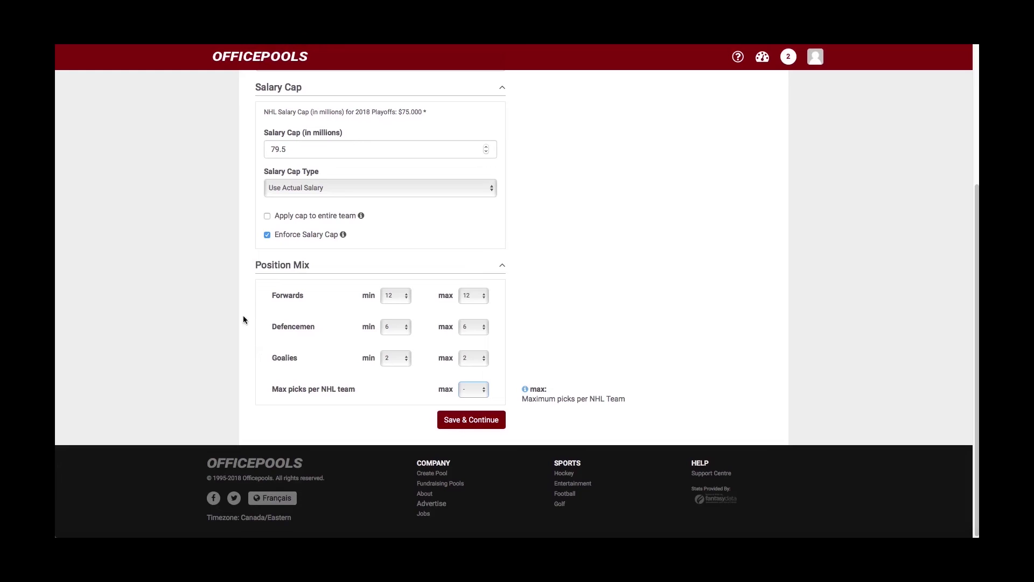
{"action": "scroll", "coordinate": [243, 316], "scroll_direction": "up", "scroll_amount": 4}
{"action": "scroll", "coordinate": [243, 316], "scroll_direction": "down", "scroll_amount": 4}
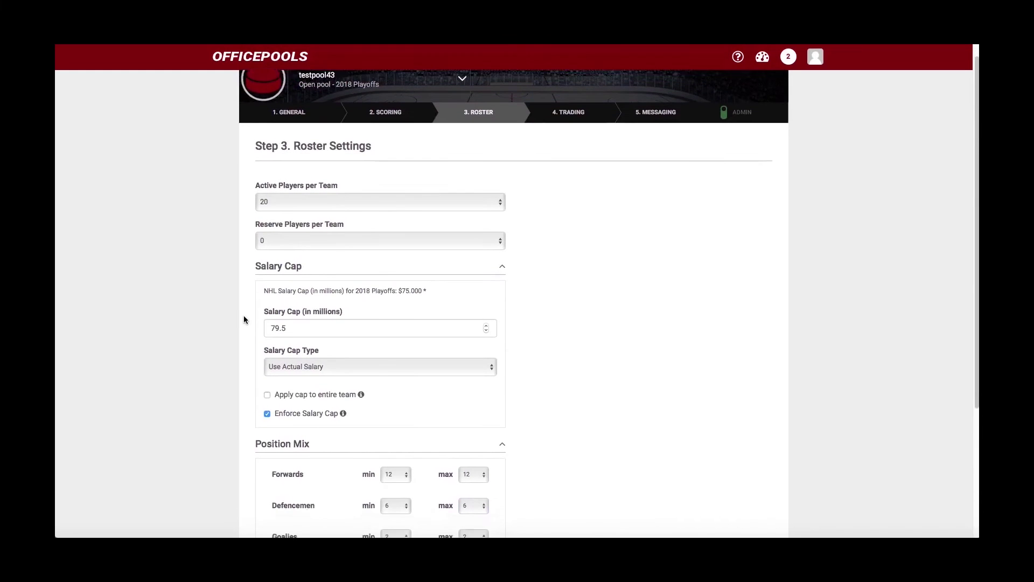
{"action": "left_click", "coordinate": [485, 426]}
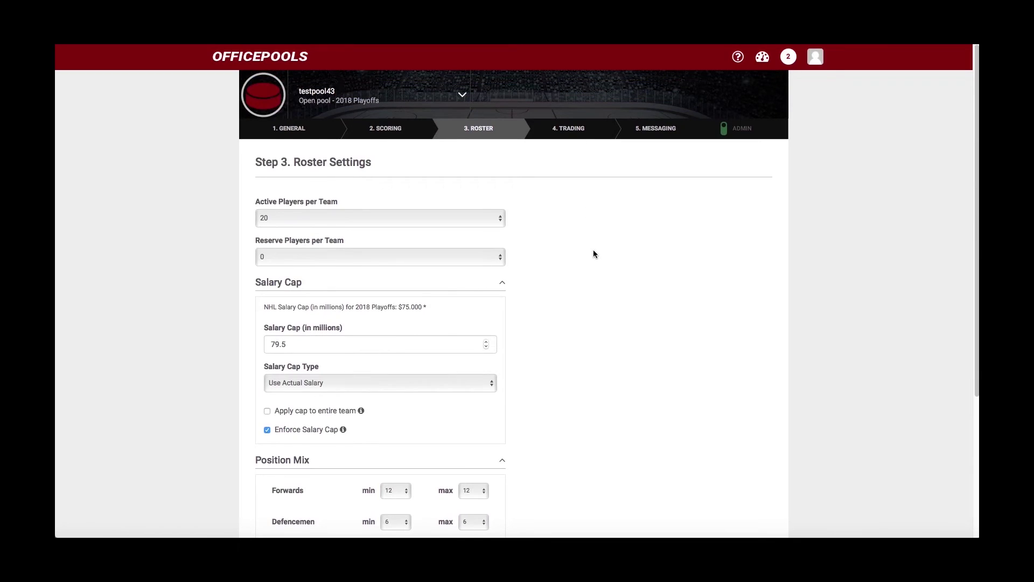
{"action": "scroll", "coordinate": [593, 251], "scroll_direction": "down", "scroll_amount": 4}
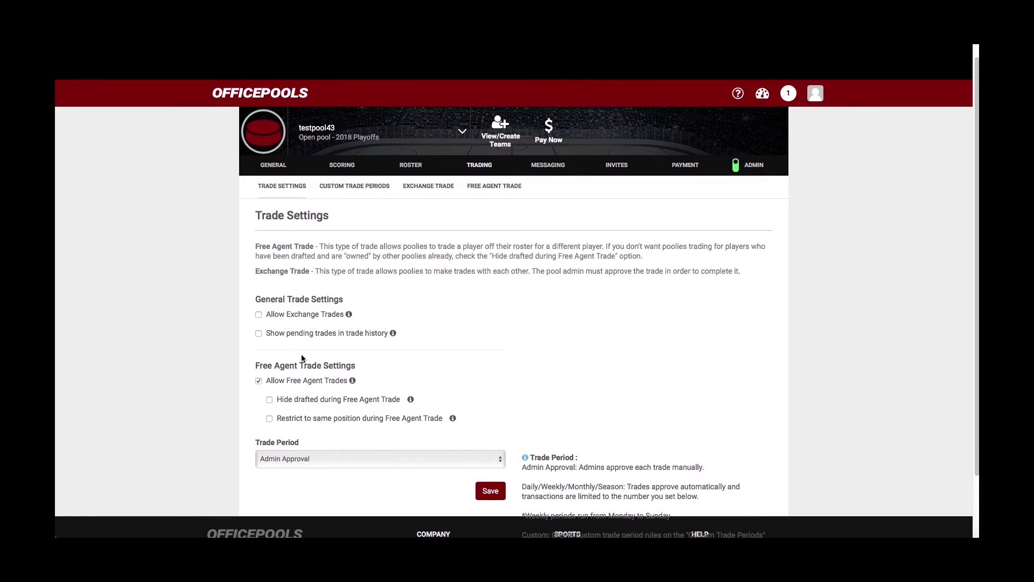
{"action": "scroll", "coordinate": [295, 344], "scroll_direction": "up", "scroll_amount": 1}
{"action": "scroll", "coordinate": [295, 344], "scroll_direction": "down", "scroll_amount": 1}
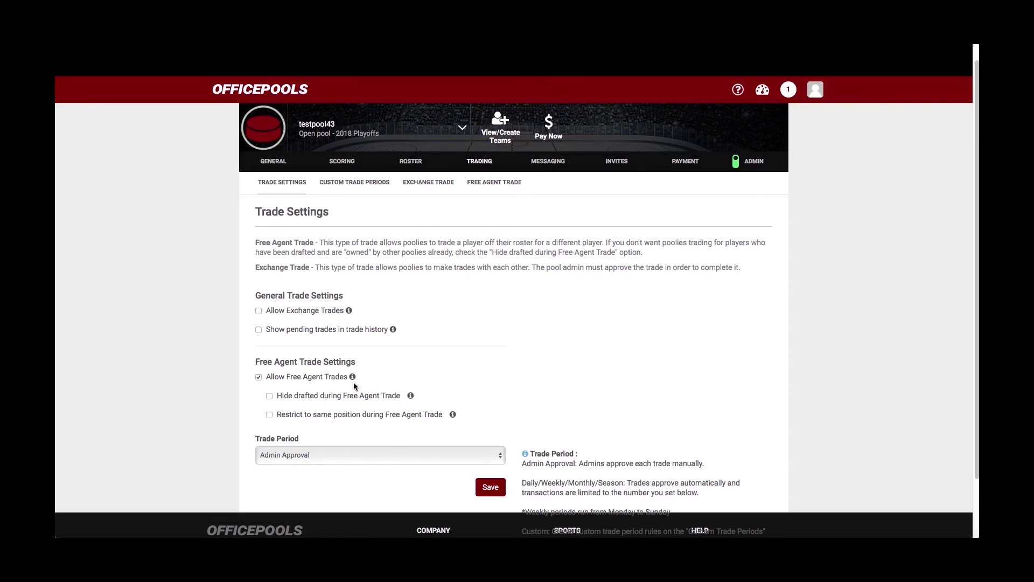
{"action": "scroll", "coordinate": [354, 383], "scroll_direction": "down", "scroll_amount": 1}
{"action": "scroll", "coordinate": [354, 383], "scroll_direction": "up", "scroll_amount": 1}
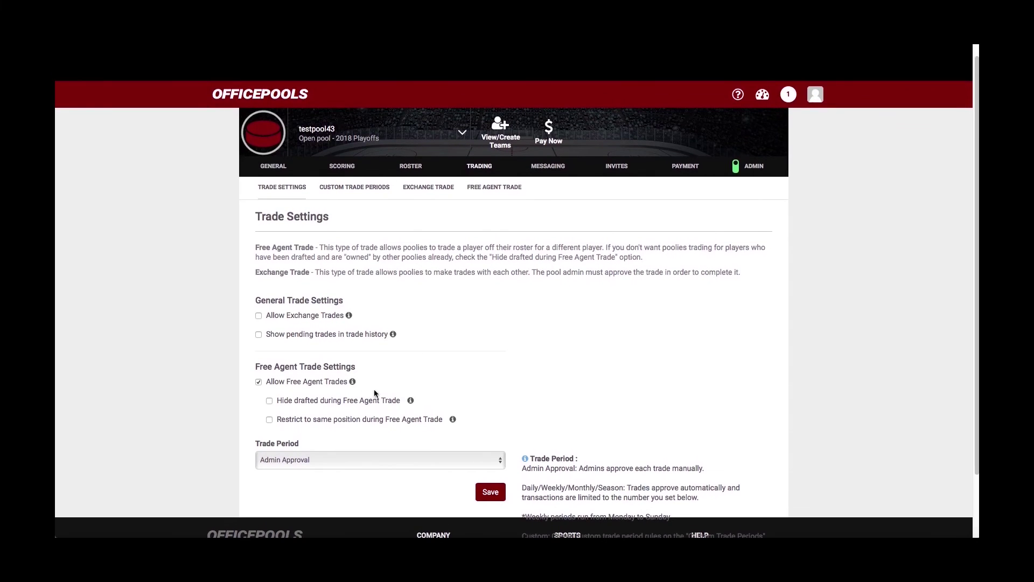
{"action": "scroll", "coordinate": [407, 350], "scroll_direction": "down", "scroll_amount": 1}
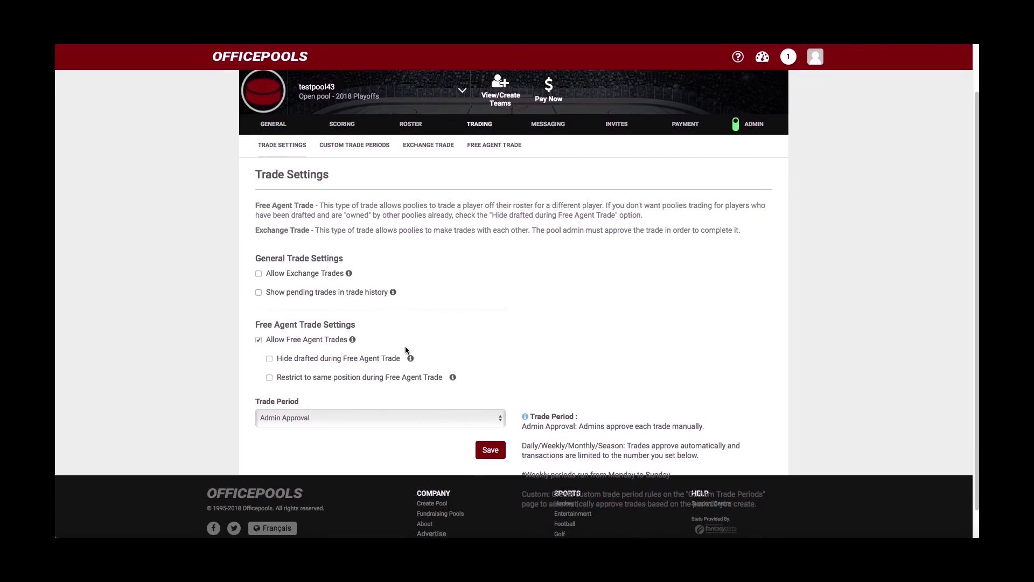
{"action": "scroll", "coordinate": [401, 348], "scroll_direction": "down", "scroll_amount": 1}
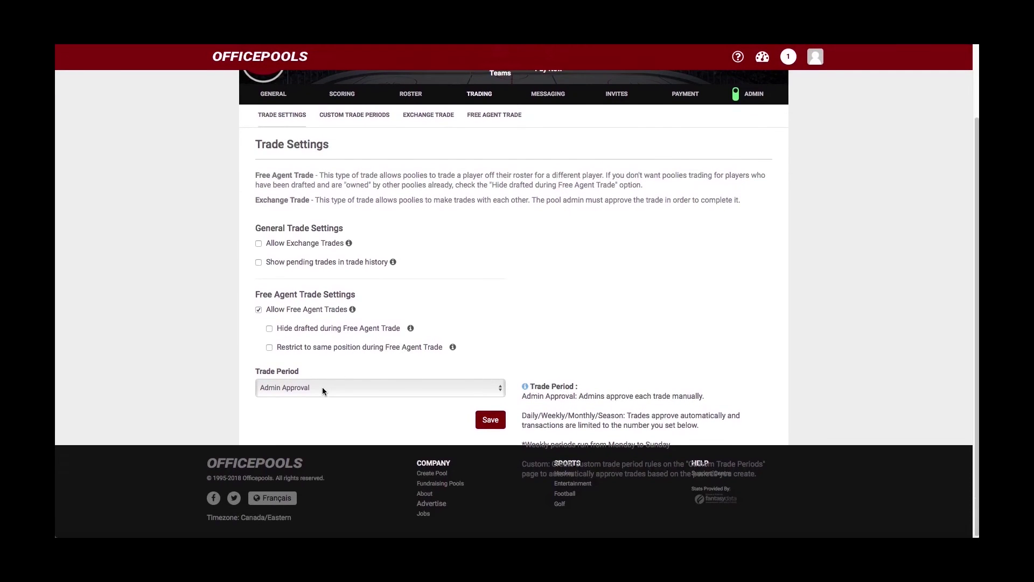
- Set the trade period to Monthly, allowing 3 transactions per period
{"action": "left_click", "coordinate": [499, 390]}
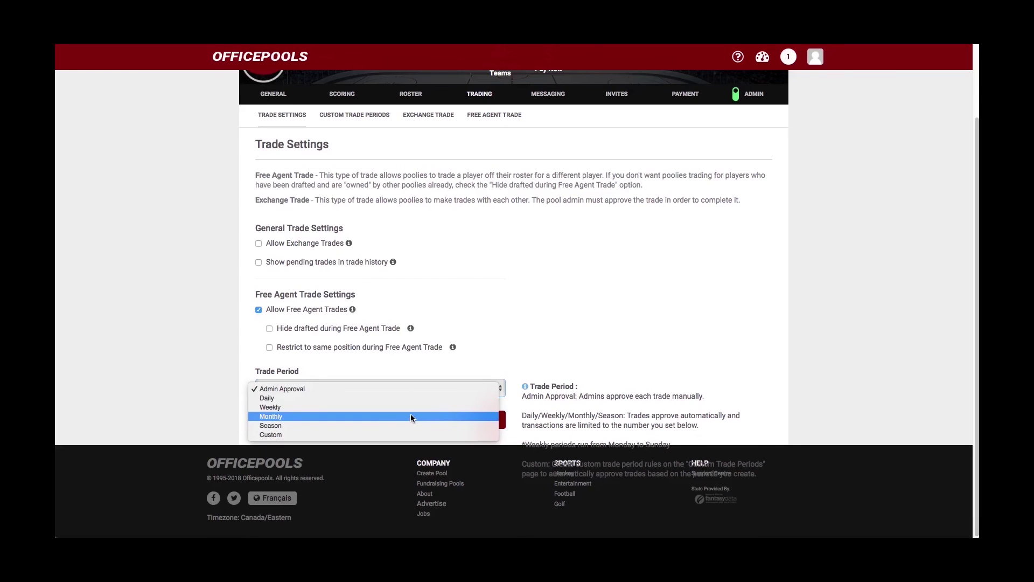
{"action": "left_click", "coordinate": [411, 416]}
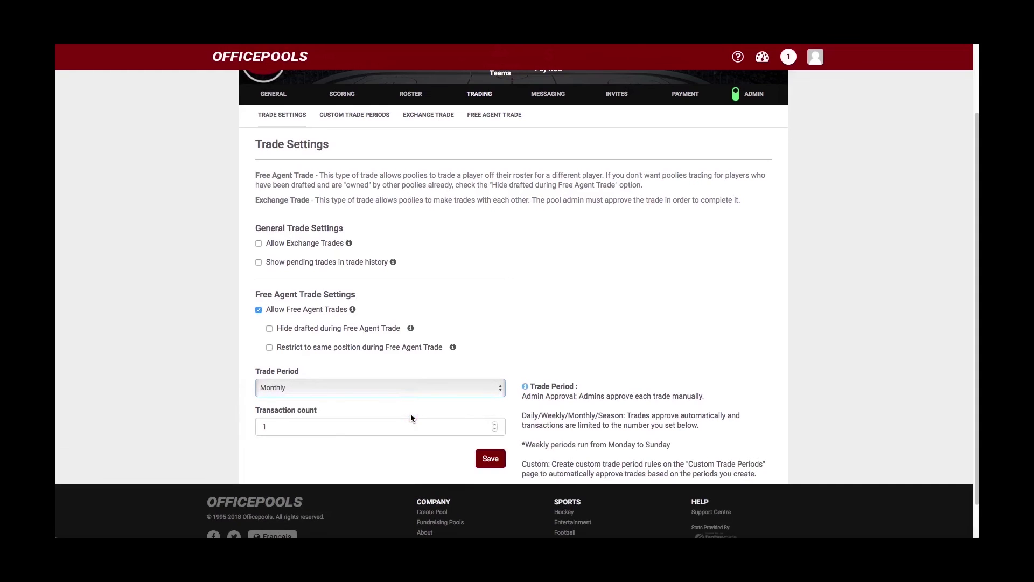
{"action": "left_click", "coordinate": [494, 430]}
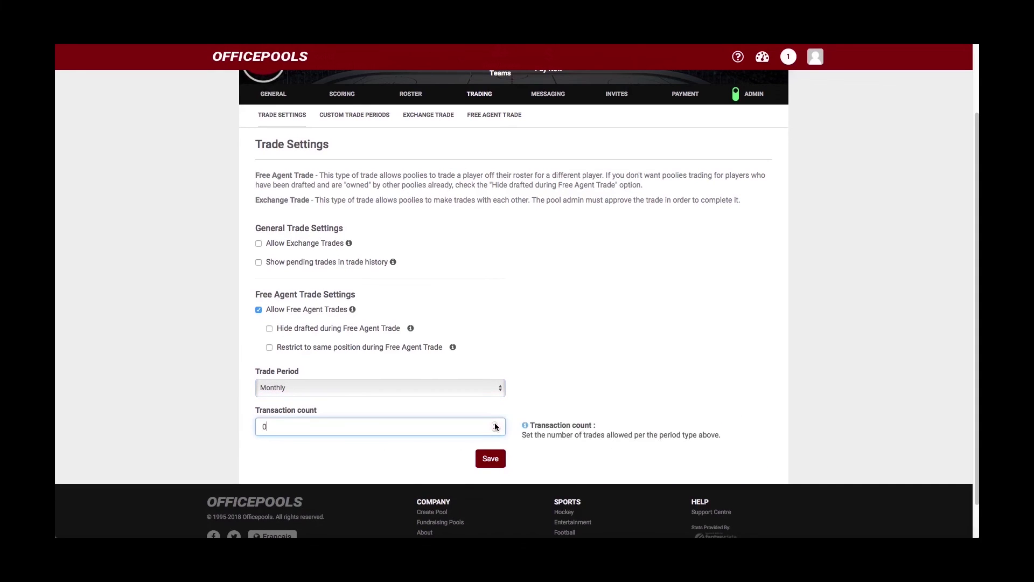
{"action": "left_click", "coordinate": [495, 424]}
{"action": "left_click", "coordinate": [494, 424]}
{"action": "scroll", "coordinate": [457, 431], "scroll_direction": "up", "scroll_amount": 1}
{"action": "scroll", "coordinate": [457, 428], "scroll_direction": "down", "scroll_amount": 1}
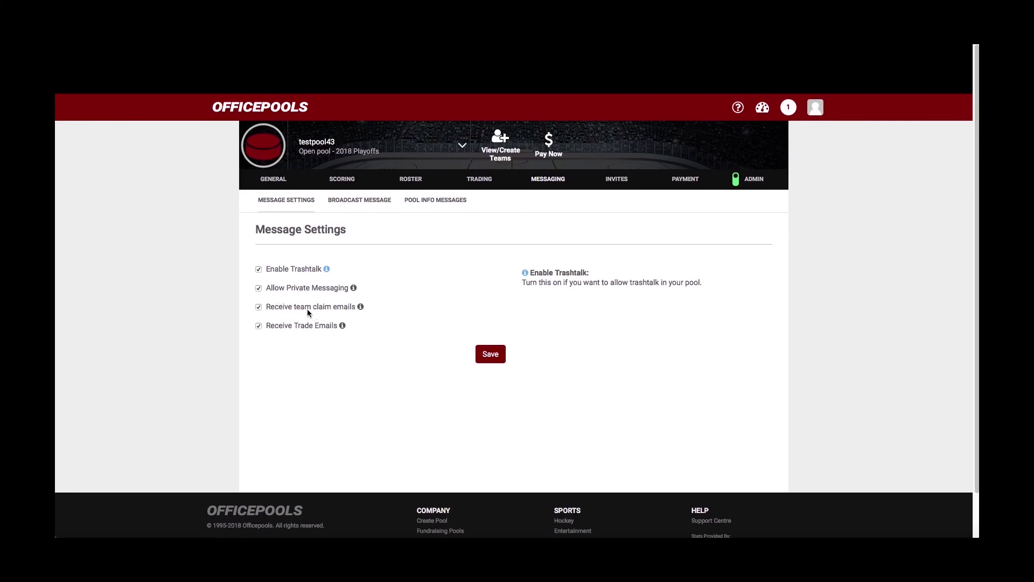
- Enable Receive Trade Emails and go to the Broadcast Message sub-tab
{"action": "left_click", "coordinate": [258, 325]}
{"action": "left_click", "coordinate": [371, 202]}
{"action": "left_click", "coordinate": [371, 201]}
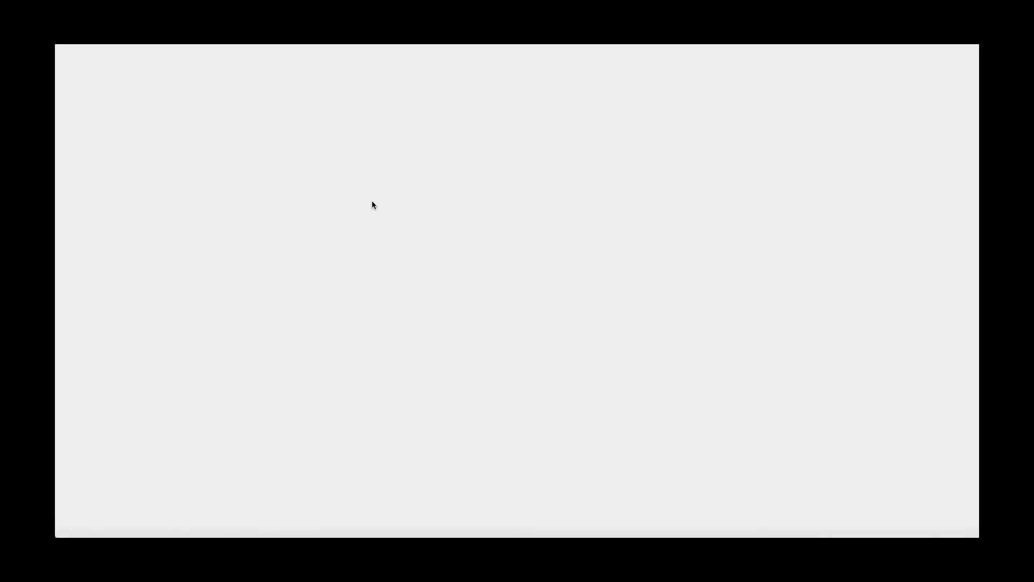
- Look over the Pool Info Messages page: Pool Message, Description and Nightly email boxes
{"action": "scroll", "coordinate": [371, 290], "scroll_direction": "down", "scroll_amount": 3}
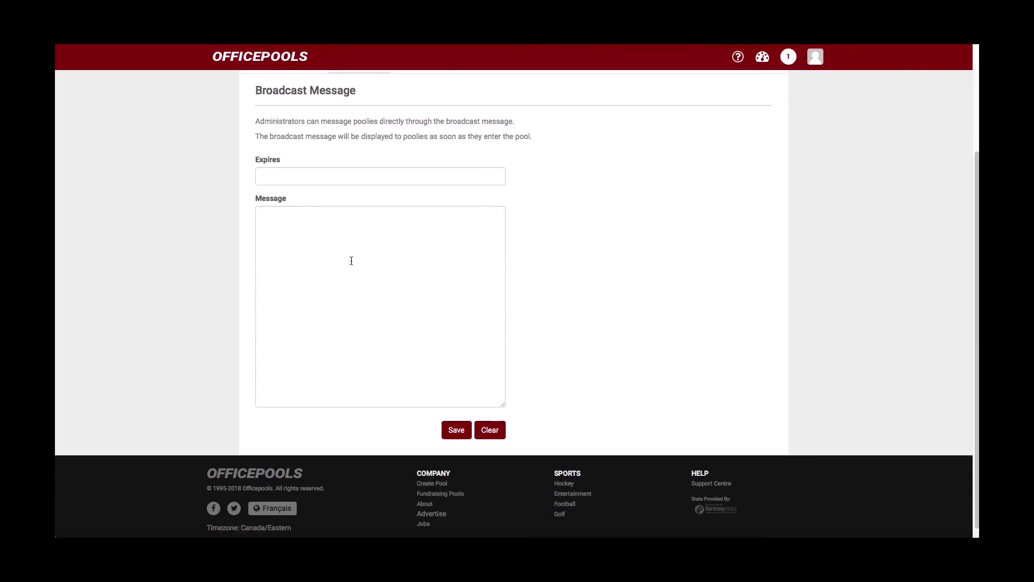
{"action": "scroll", "coordinate": [351, 261], "scroll_direction": "up", "scroll_amount": 3}
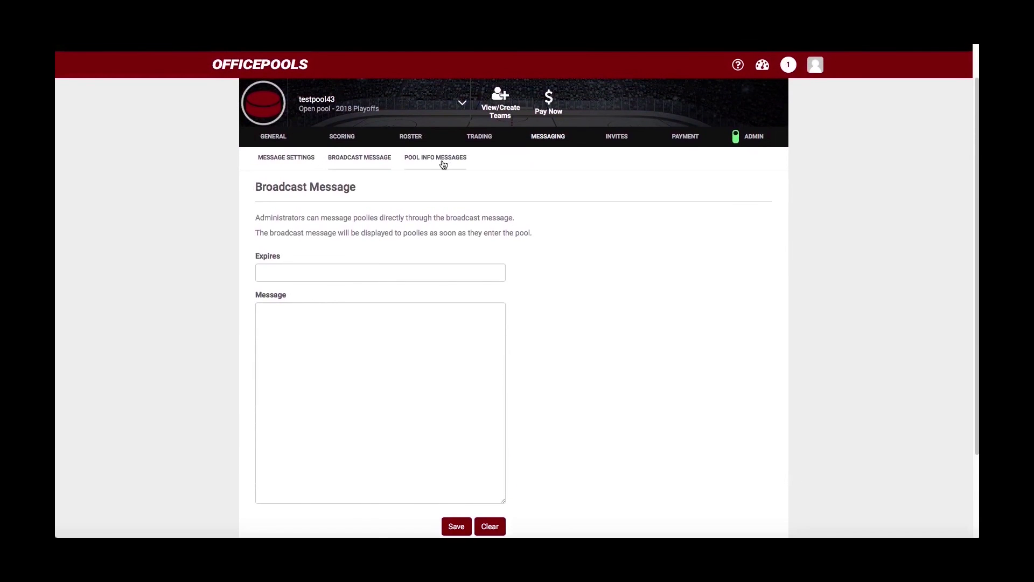
{"action": "left_click", "coordinate": [442, 161]}
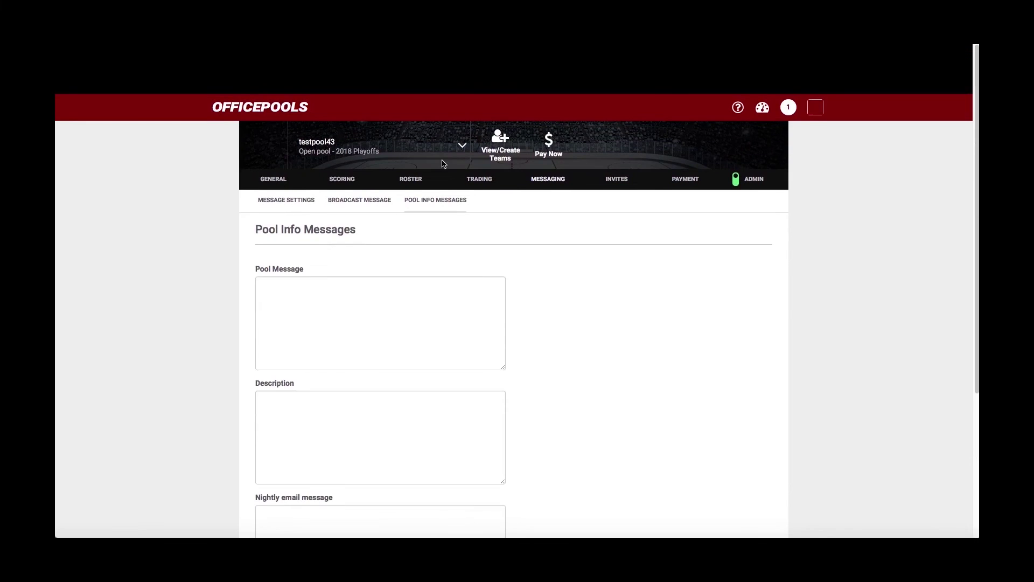
{"action": "scroll", "coordinate": [434, 189], "scroll_direction": "down", "scroll_amount": 4}
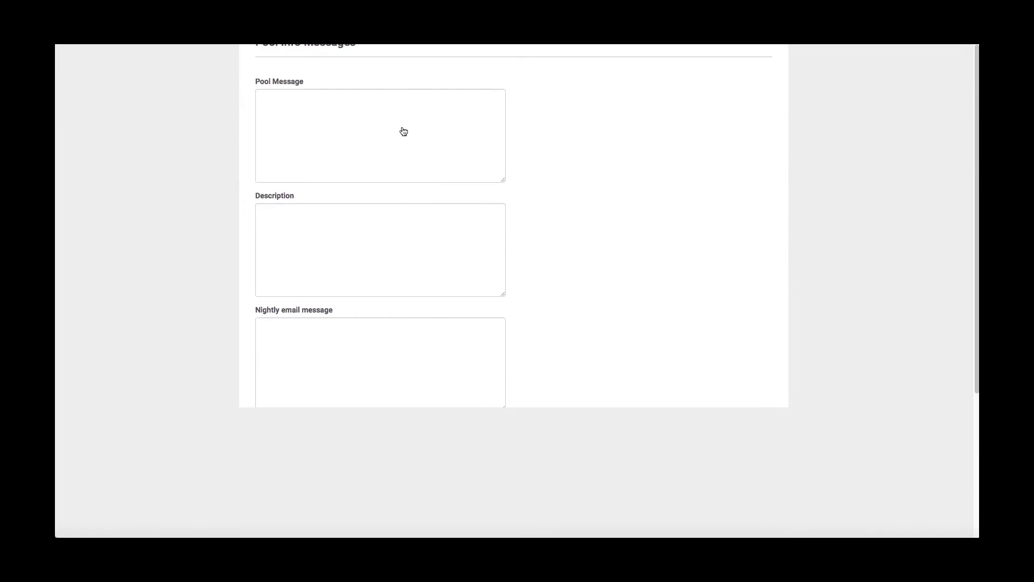
{"action": "left_click", "coordinate": [401, 130]}
{"action": "left_click", "coordinate": [434, 240]}
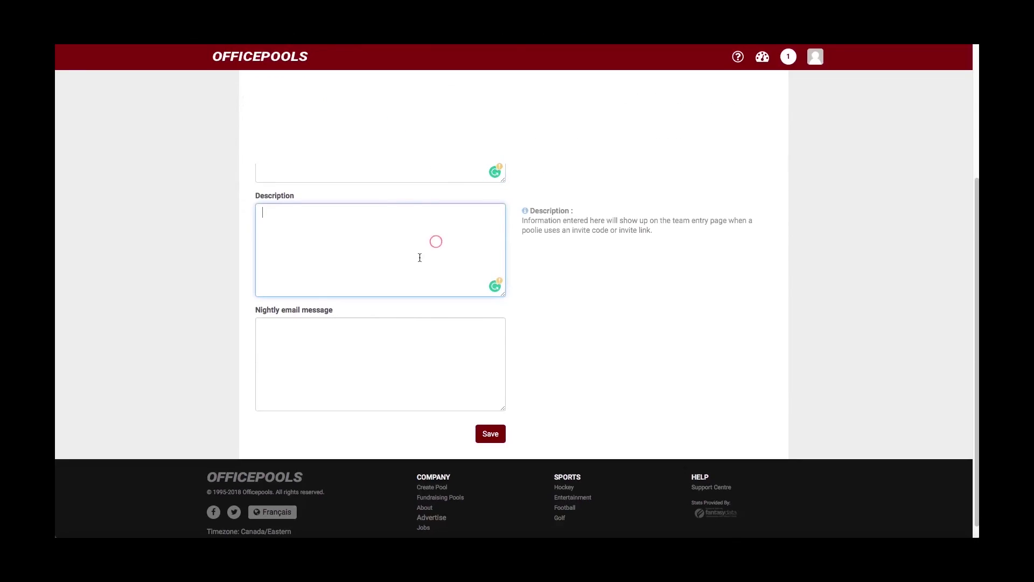
{"action": "left_click", "coordinate": [372, 331]}
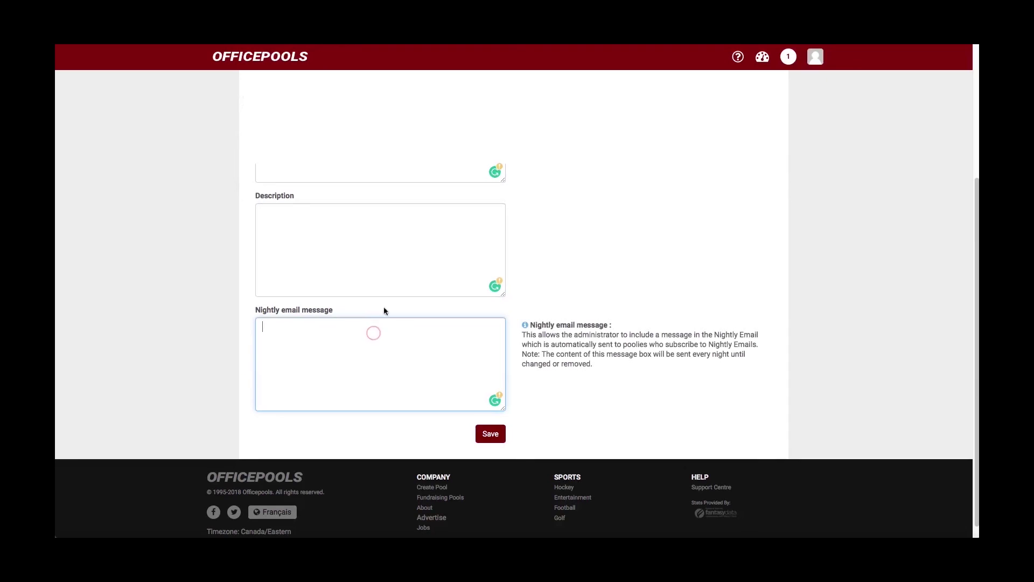
{"action": "left_click", "coordinate": [390, 158]}
- Return to Message Settings and save them
{"action": "scroll", "coordinate": [392, 166], "scroll_direction": "up", "scroll_amount": 1}
{"action": "scroll", "coordinate": [392, 171], "scroll_direction": "up", "scroll_amount": 3}
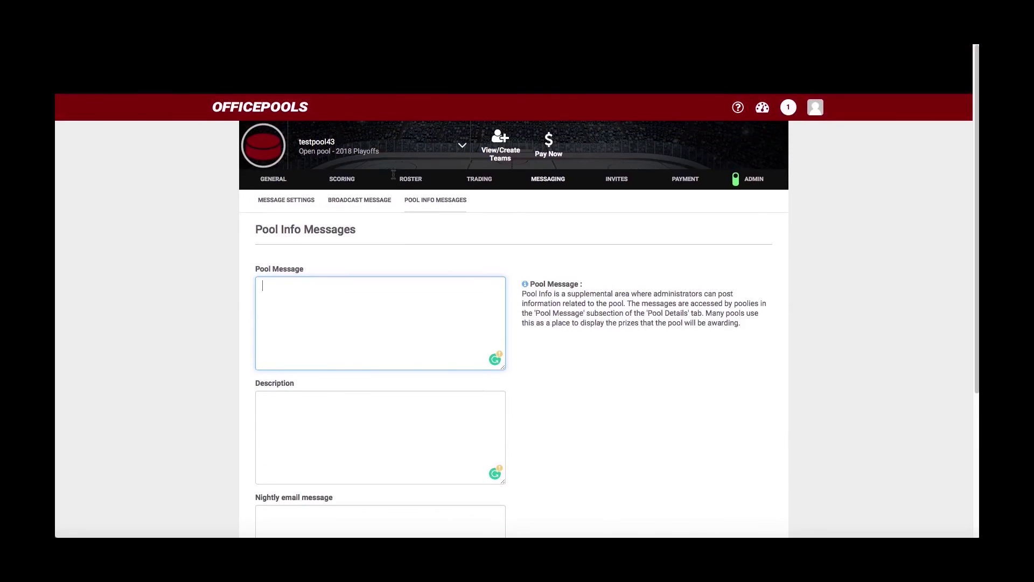
{"action": "left_click", "coordinate": [312, 169]}
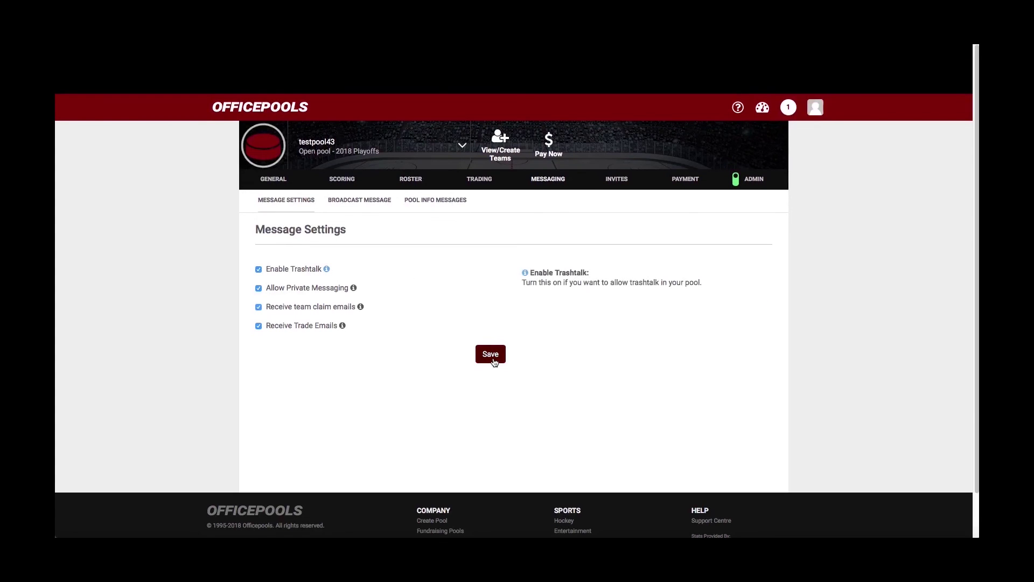
{"action": "left_click", "coordinate": [492, 356]}
- Open the pool's Invitations page and select its shareable invite link
{"action": "left_click", "coordinate": [618, 179]}
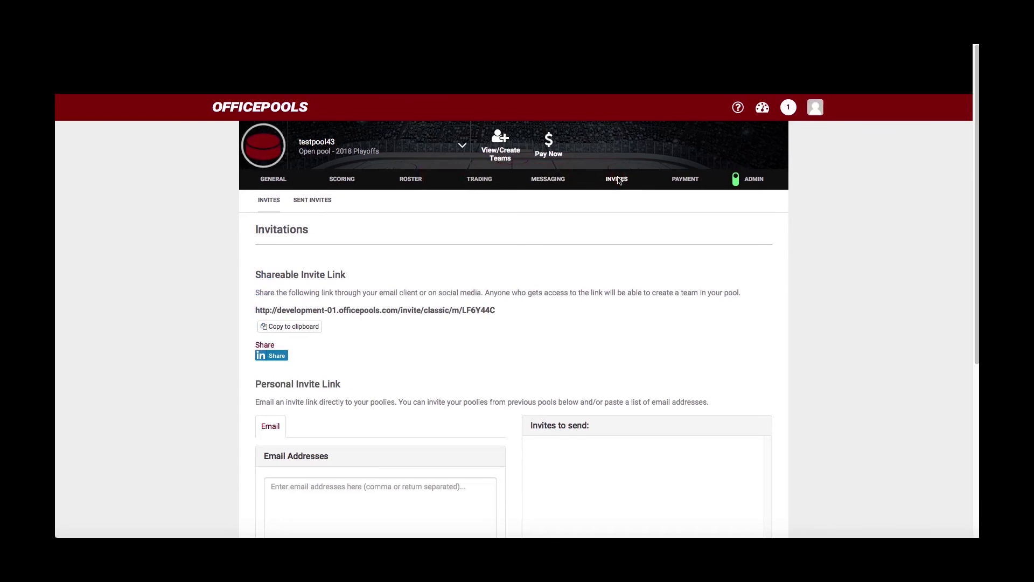
{"action": "left_click_drag", "start_coordinate": [494, 313], "coordinate": [256, 311]}
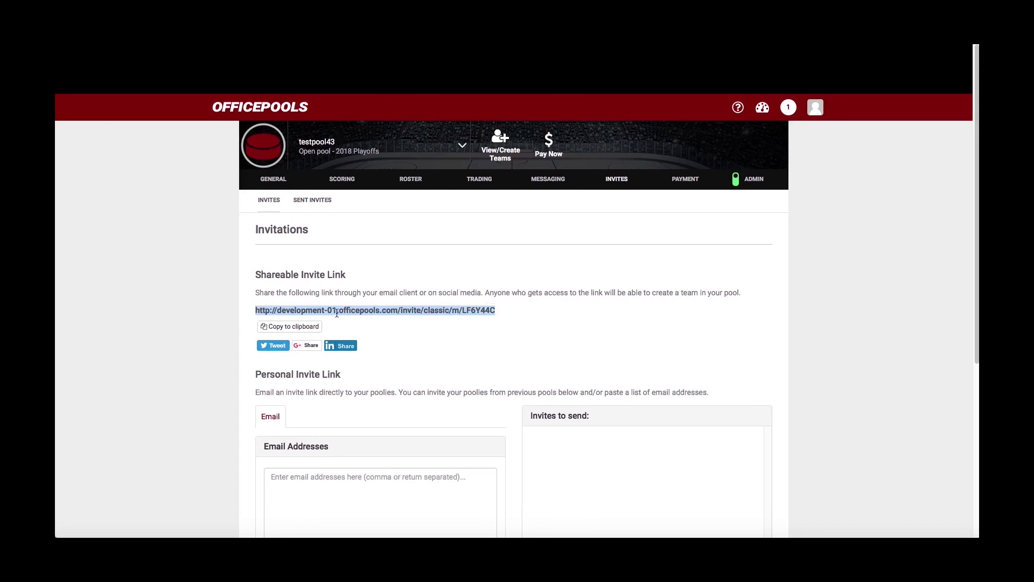
{"action": "scroll", "coordinate": [345, 310], "scroll_direction": "down", "scroll_amount": 4}
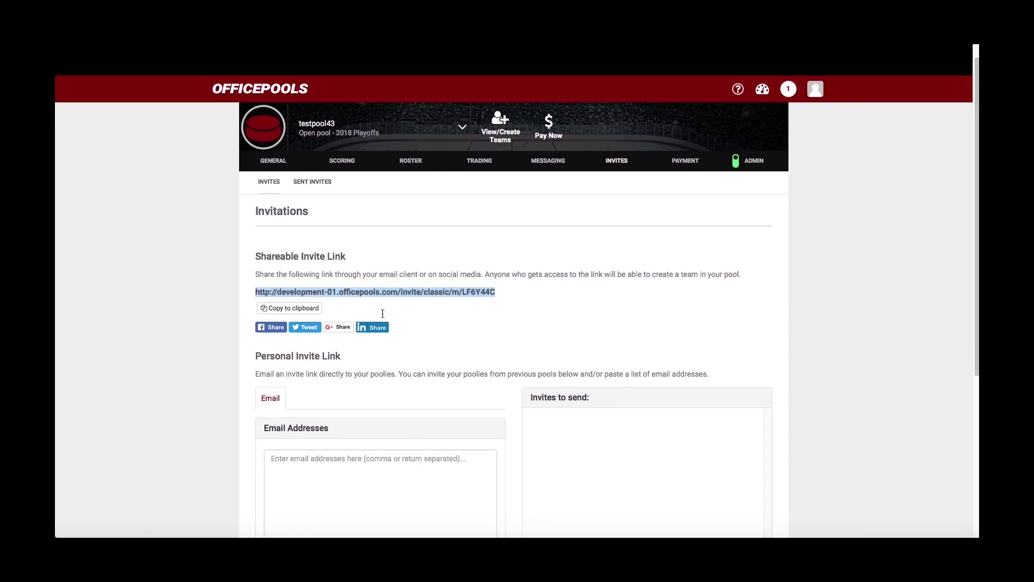
- Place the cursor in the Email Addresses box, leaving the personal invite list empty
{"action": "left_click", "coordinate": [356, 307]}
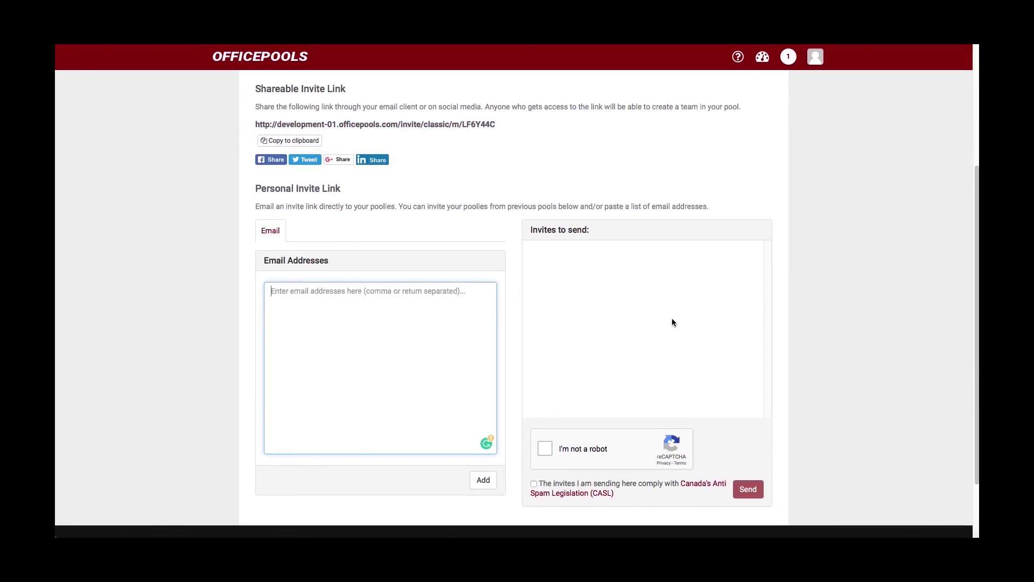
{"action": "scroll", "coordinate": [672, 323], "scroll_direction": "down", "scroll_amount": 1}
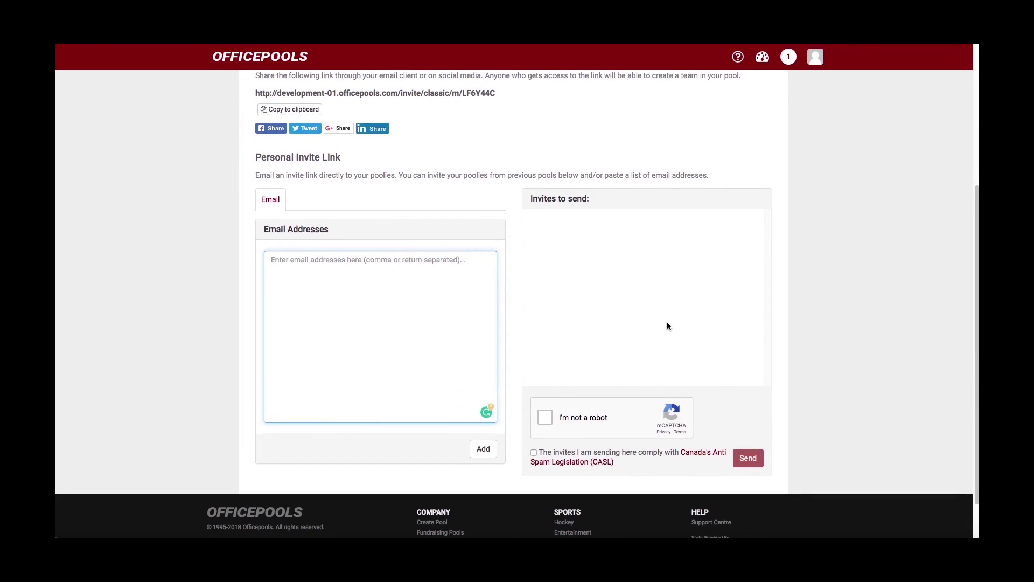
{"action": "scroll", "coordinate": [667, 323], "scroll_direction": "up", "scroll_amount": 3}
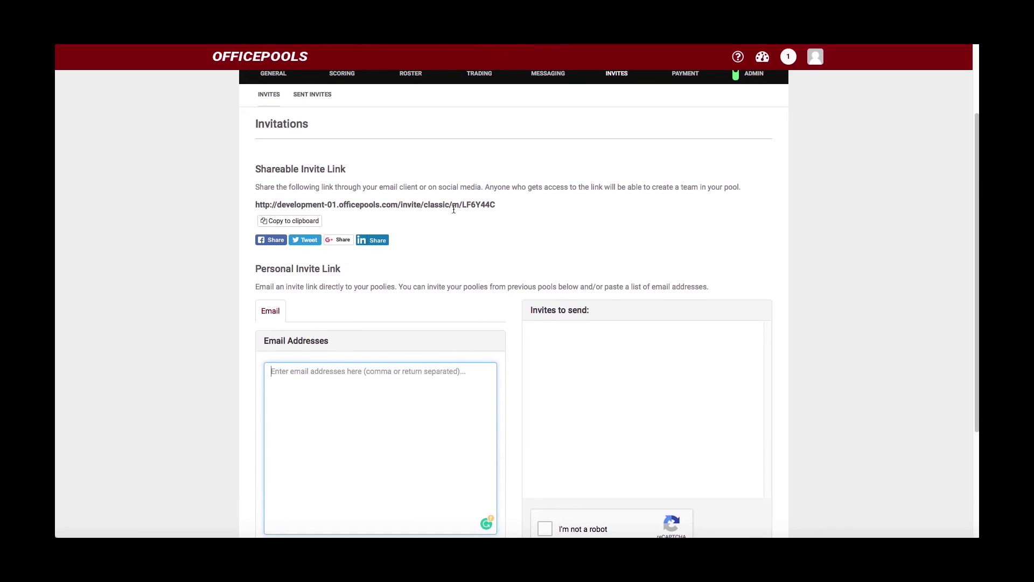
{"action": "scroll", "coordinate": [452, 208], "scroll_direction": "up", "scroll_amount": 1}
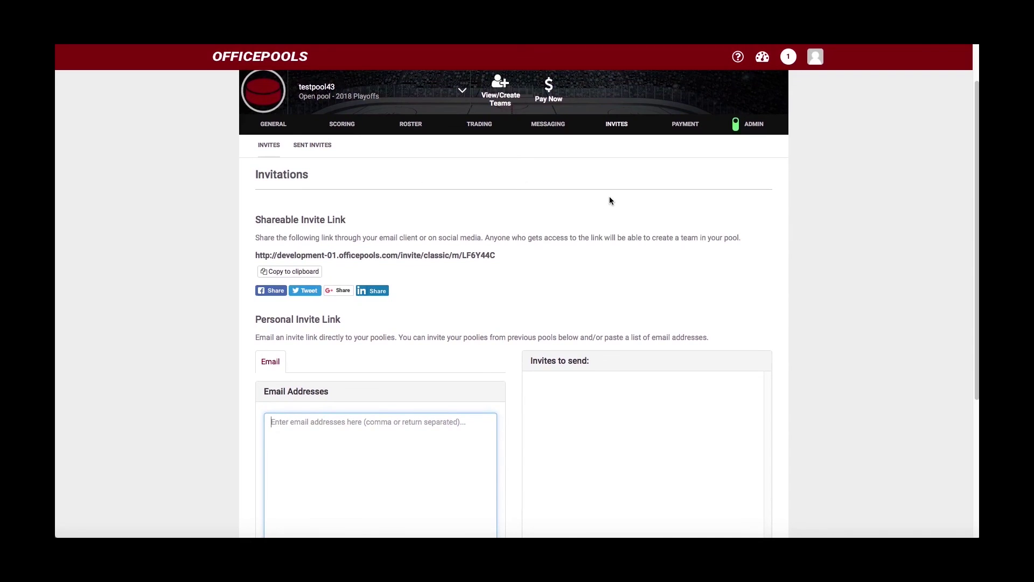
- Open testpool43's Pool Payment page and review the $21.00 total and empty card form
{"action": "left_click", "coordinate": [686, 127]}
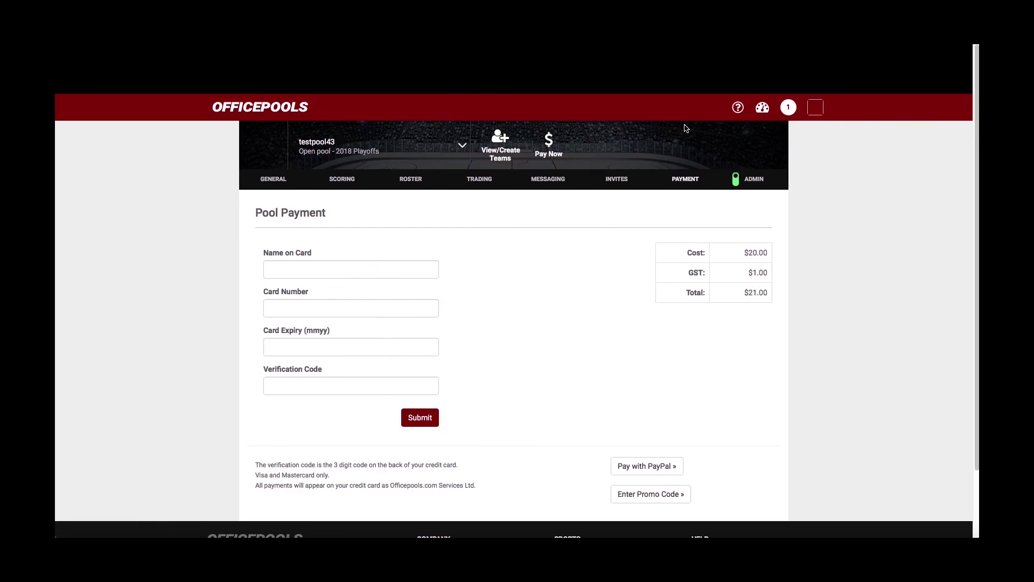
{"action": "scroll", "coordinate": [601, 224], "scroll_direction": "down", "scroll_amount": 2}
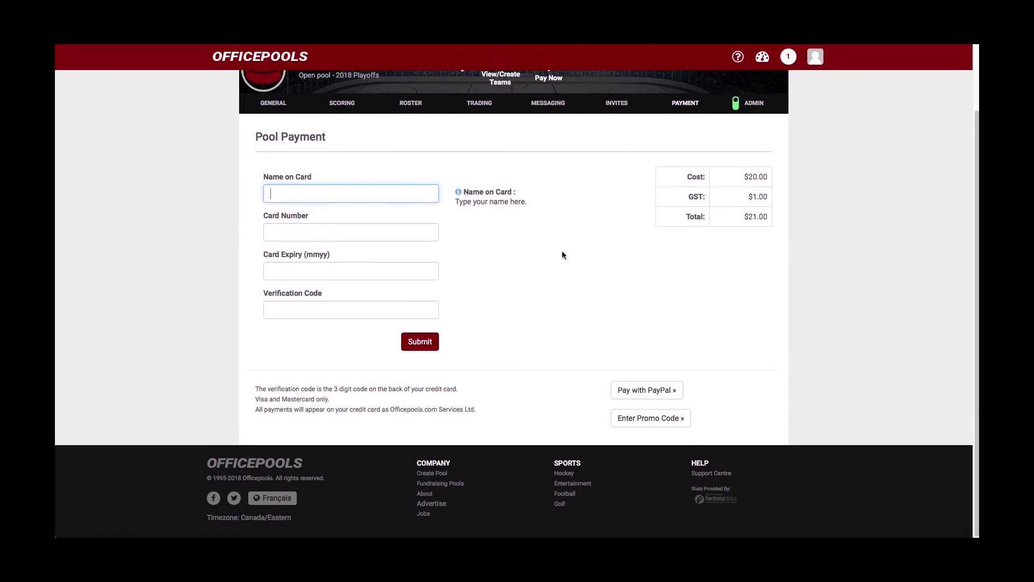
{"action": "scroll", "coordinate": [562, 255], "scroll_direction": "up", "scroll_amount": 2}
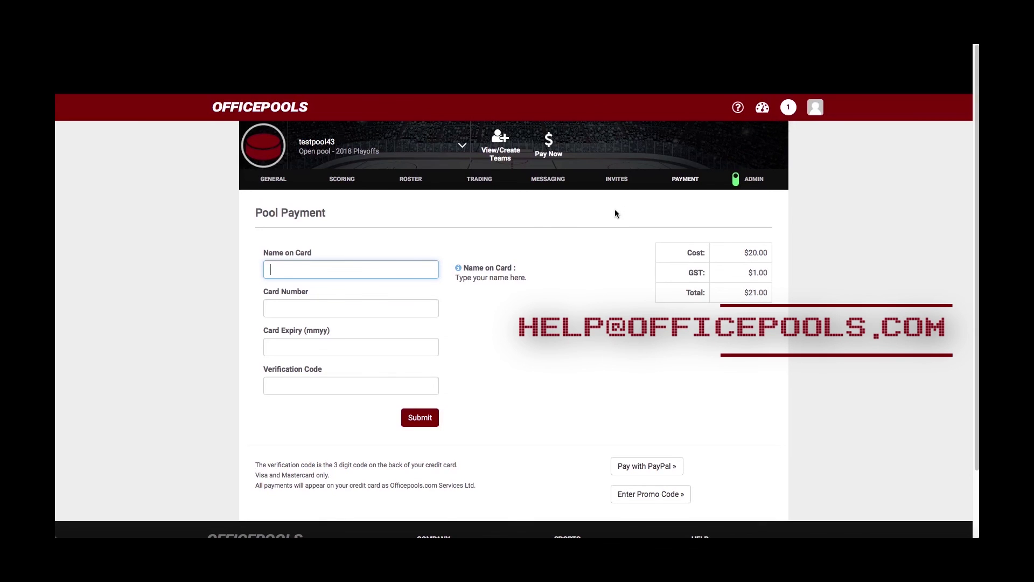
{"action": "scroll", "coordinate": [615, 214], "scroll_direction": "down", "scroll_amount": 1}
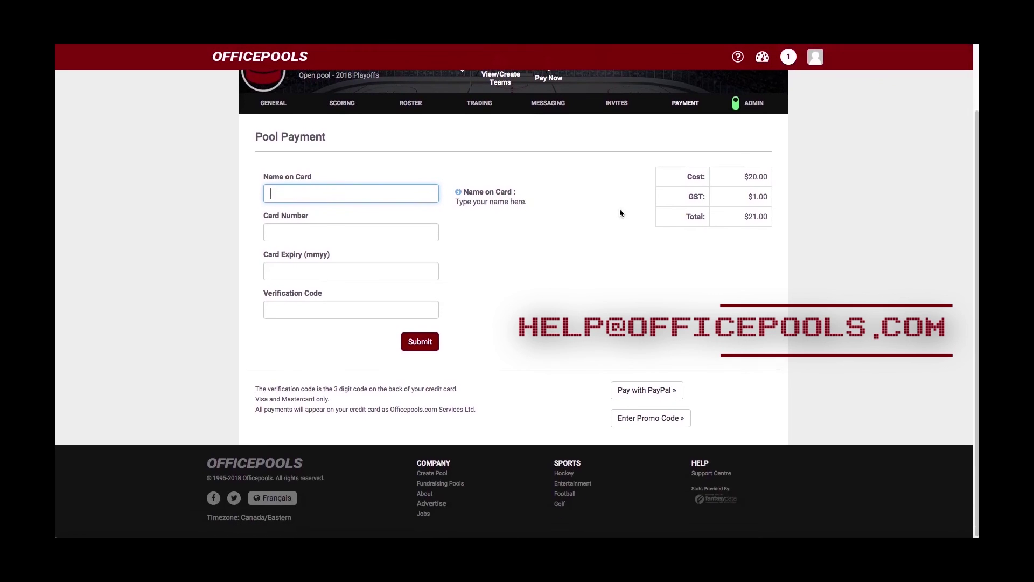
{"action": "scroll", "coordinate": [619, 213], "scroll_direction": "up", "scroll_amount": 3}
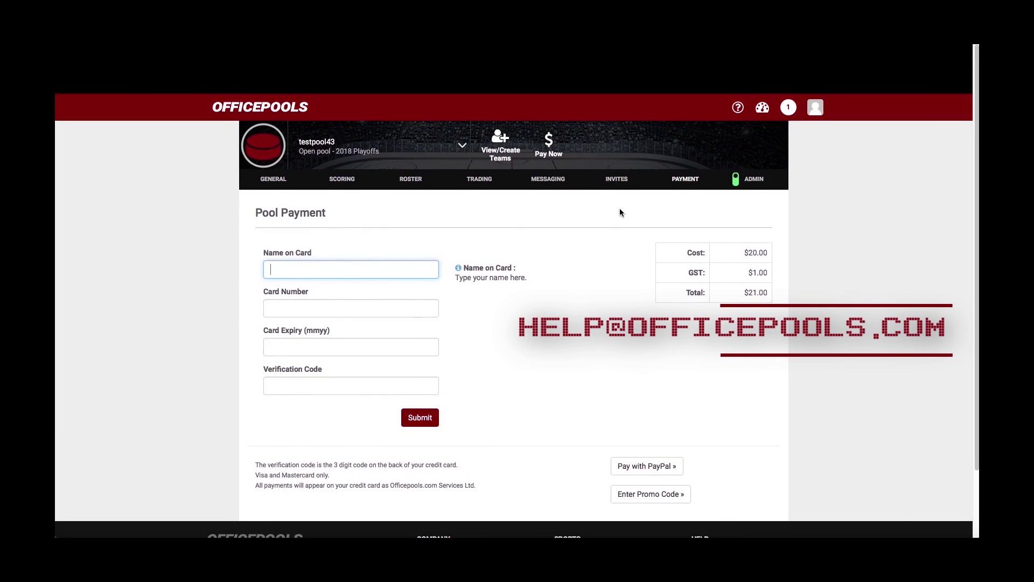